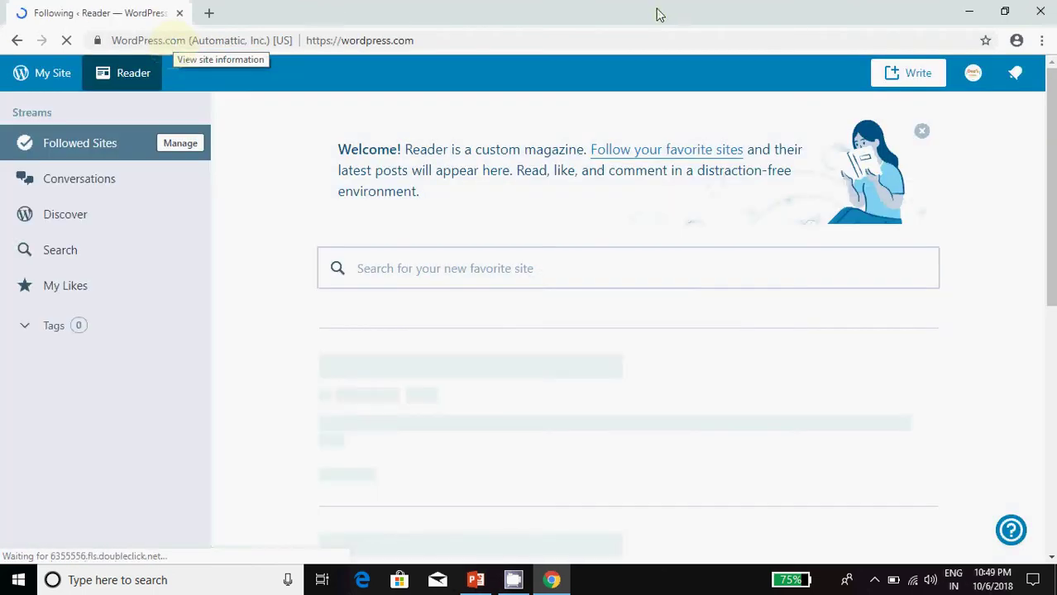
# Step: Log out of the current WordPress.com account and navigate to wordpress.com in the address bar
pyautogui.click(974, 76)
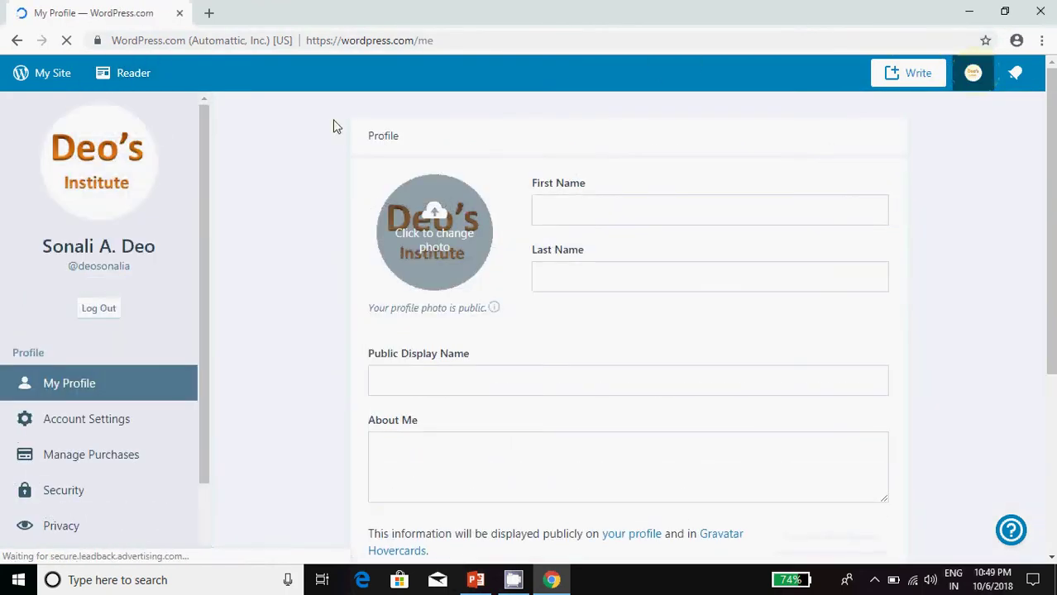
pyautogui.click(101, 308)
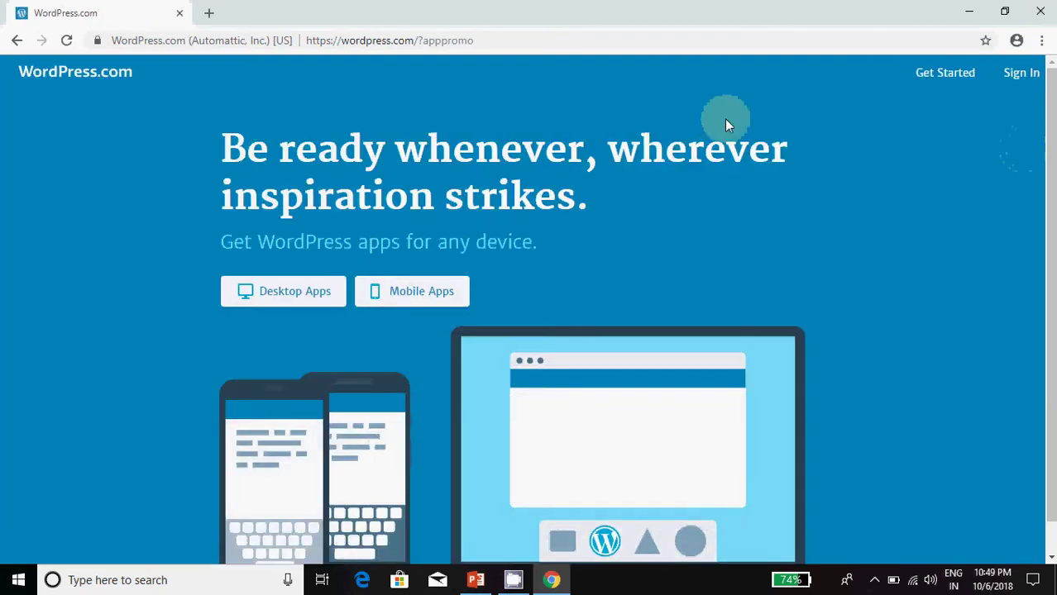
pyautogui.click(493, 36)
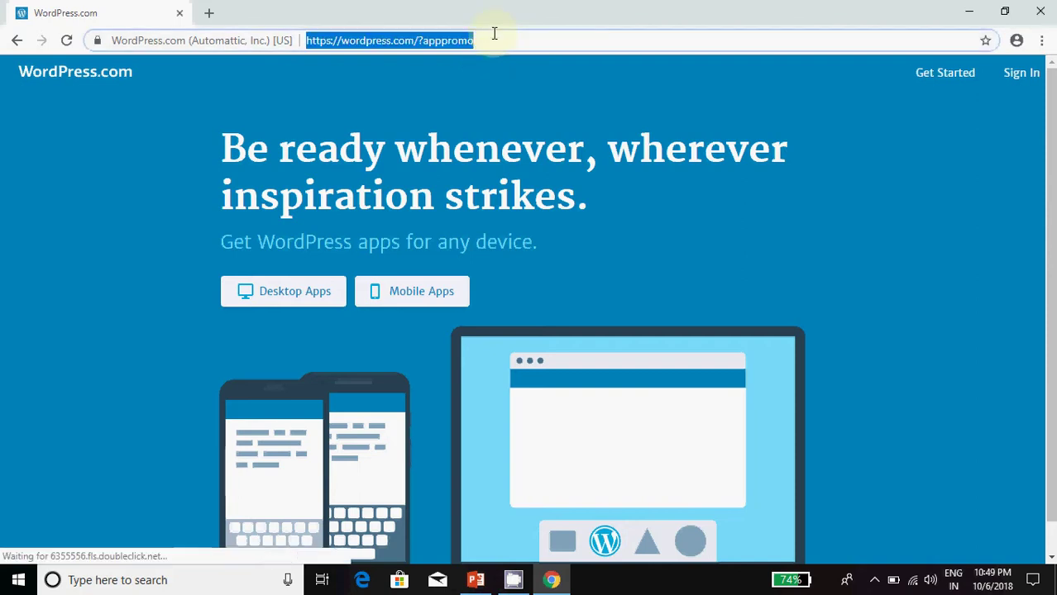
pyautogui.click(503, 36)
pyautogui.press('BackSpace')
pyautogui.press('BackSpace')
pyautogui.press('BackSpace')
pyautogui.press('BackSpace')
pyautogui.press('BackSpace')
pyautogui.press('BackSpace')
pyautogui.press('BackSpace')
pyautogui.press('BackSpace')
pyautogui.press('BackSpace')
pyautogui.press('BackSpace')
pyautogui.press('BackSpace')
pyautogui.press('BackSpace')
pyautogui.press('BackSpace')
pyautogui.press('BackSpace')
pyautogui.press('BackSpace')
pyautogui.press('BackSpace')
pyautogui.press('BackSpace')
pyautogui.press('BackSpace')
pyautogui.press('BackSpace')
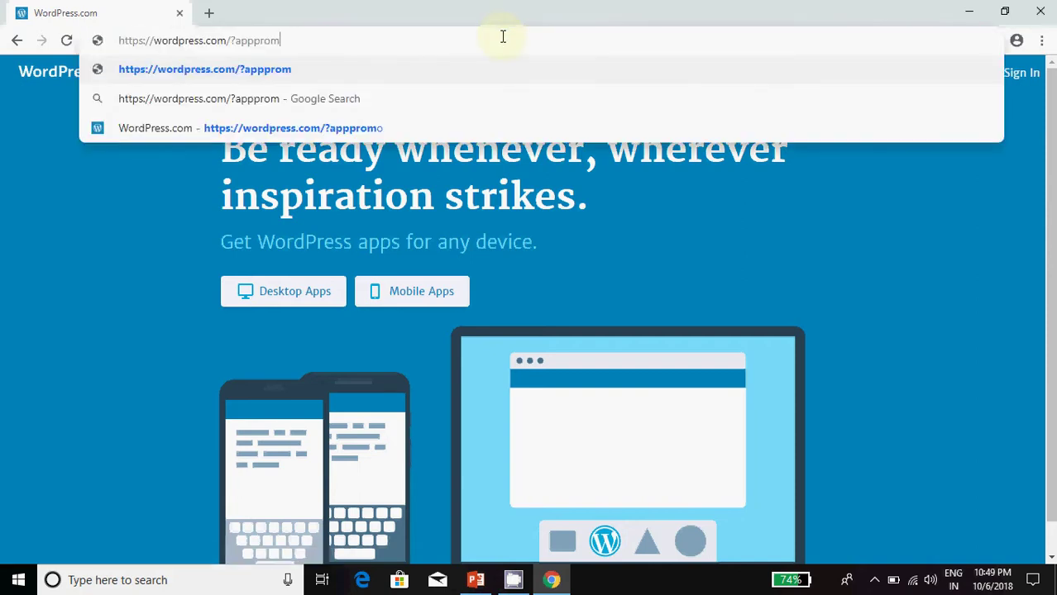
pyautogui.press('BackSpace')
pyautogui.press('BackSpace')
pyautogui.press('BackSpace')
pyautogui.press('BackSpace')
pyautogui.press('BackSpace')
pyautogui.press('BackSpace')
pyautogui.press('BackSpace')
pyautogui.press('BackSpace')
pyautogui.press('BackSpace')
pyautogui.press('BackSpace')
pyautogui.press('BackSpace')
pyautogui.press('BackSpace')
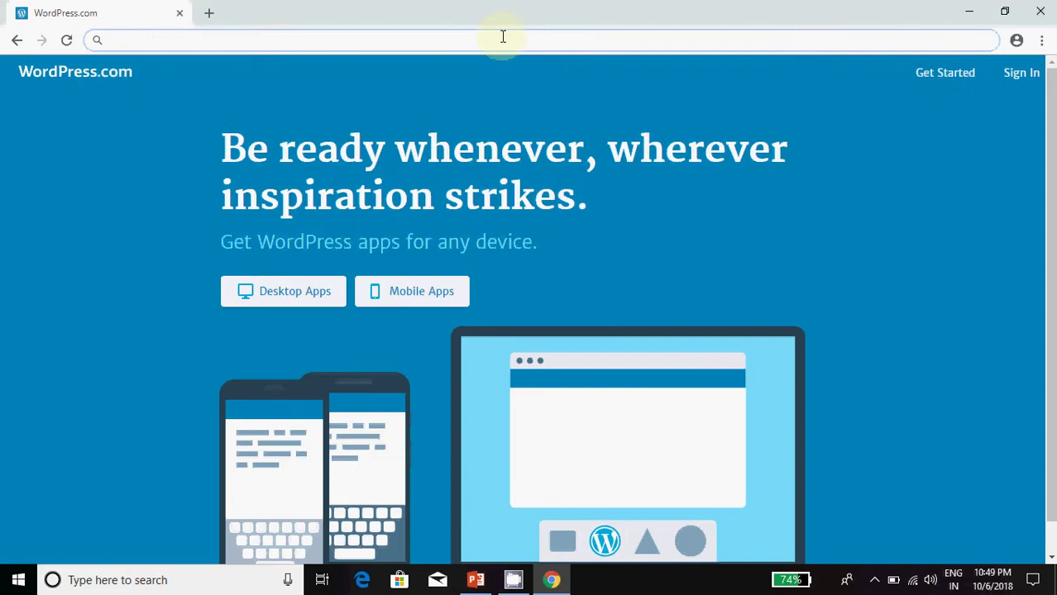
pyautogui.write('wordpress')
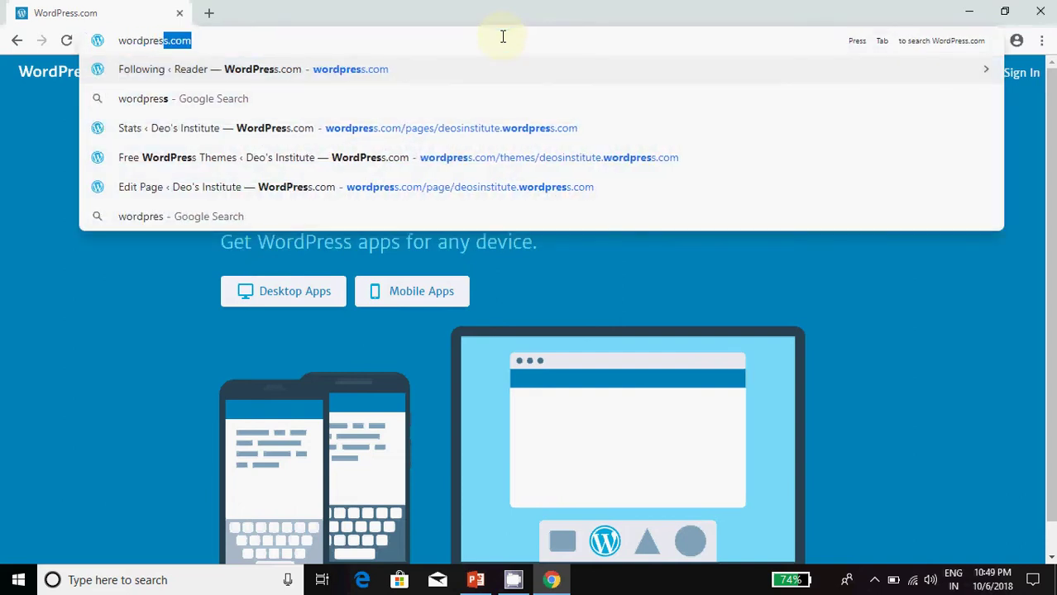
pyautogui.press('Return')
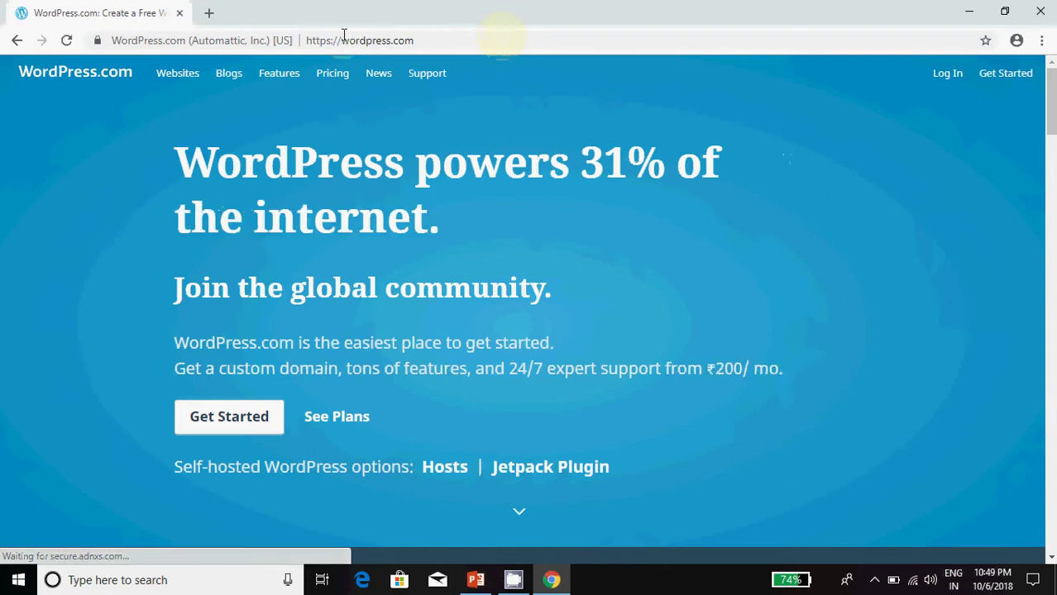
# Step: Start a new account, entering the email address and a first username attempt
pyautogui.click(238, 420)
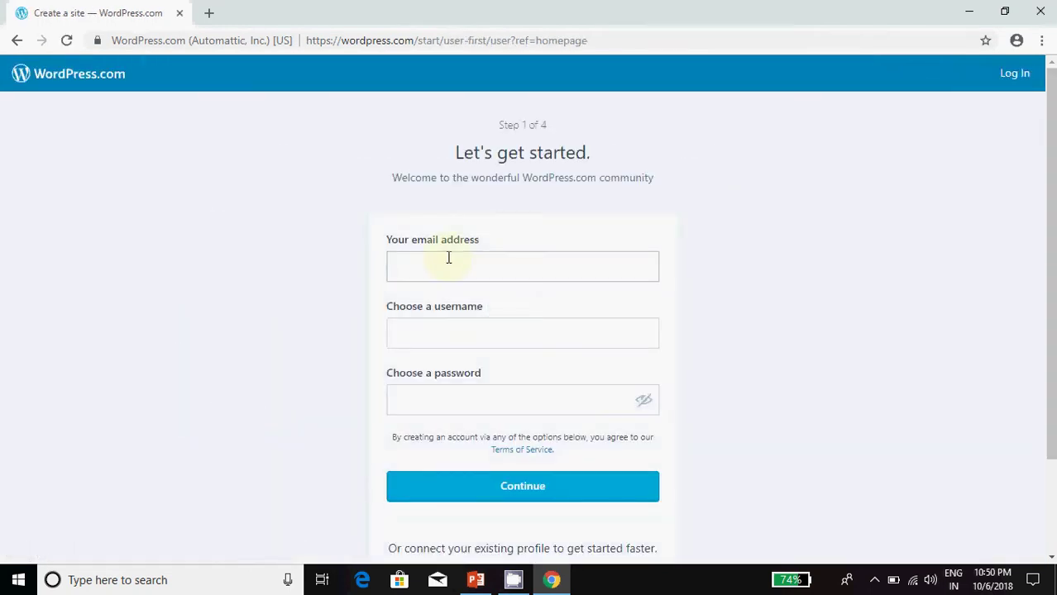
pyautogui.click(447, 261)
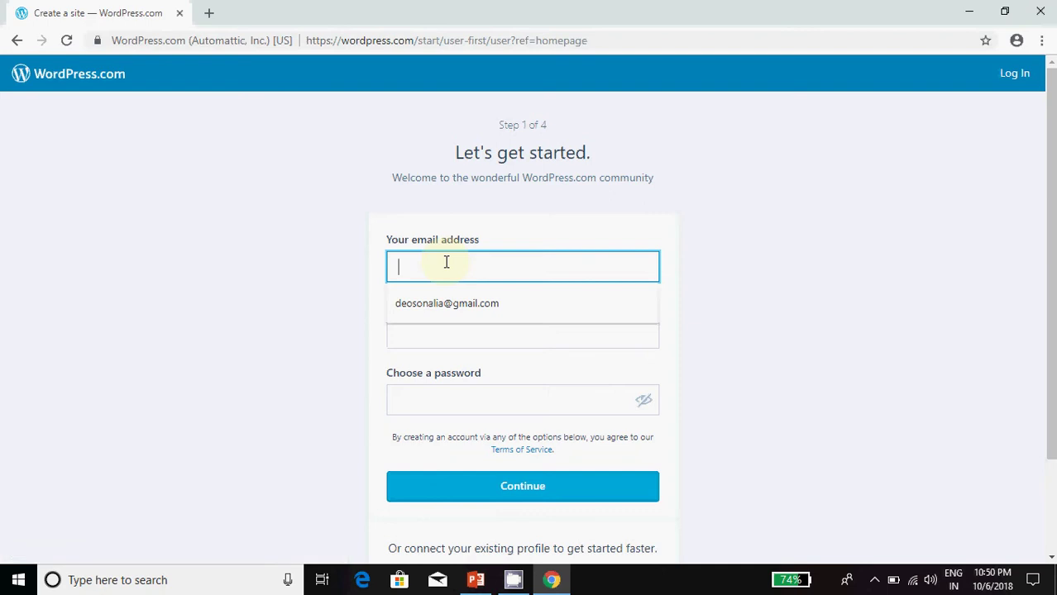
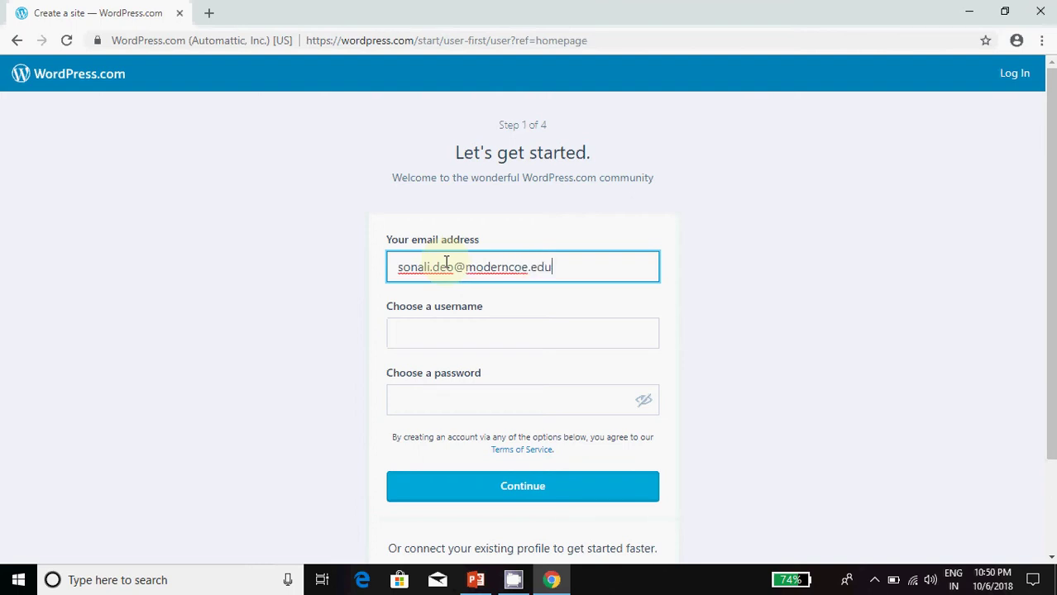
pyautogui.press('Tab')
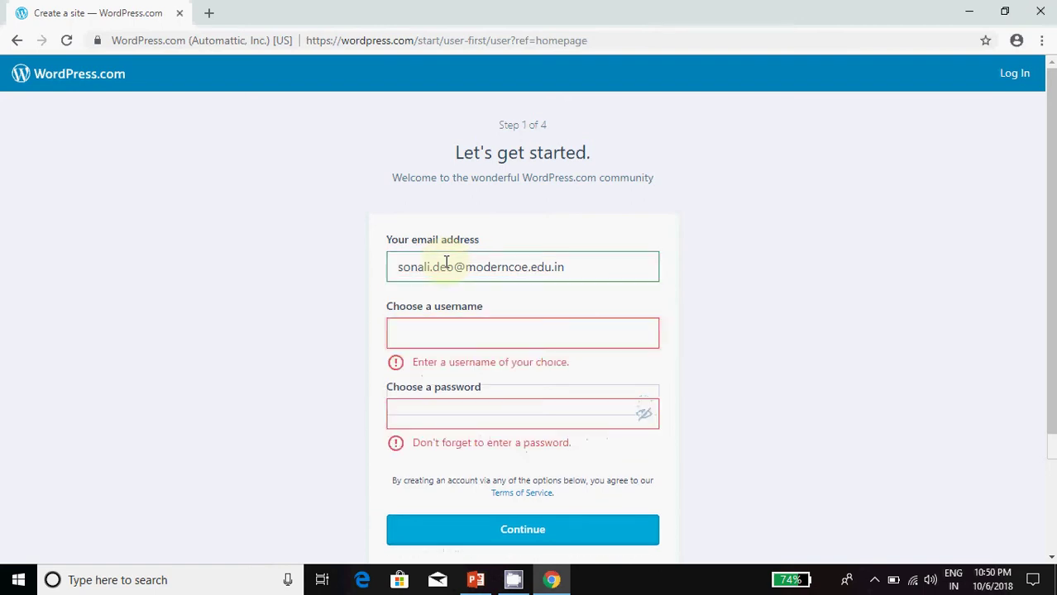
pyautogui.write('so')
pyautogui.press('BackSpace')
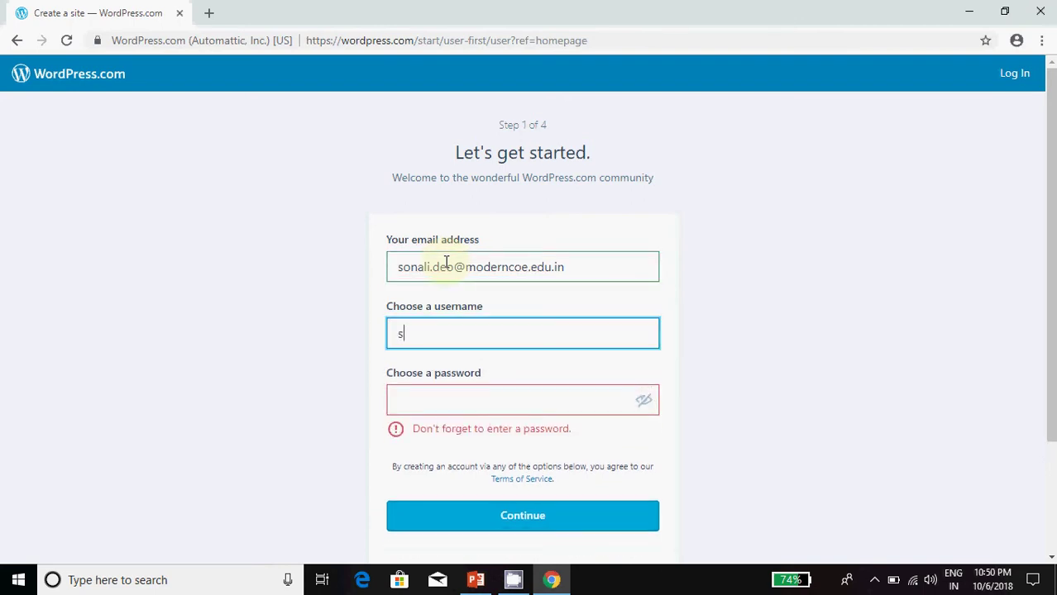
# Step: Replace the unavailable username, enter the account password and submit the sign-up form
pyautogui.press('Tab')
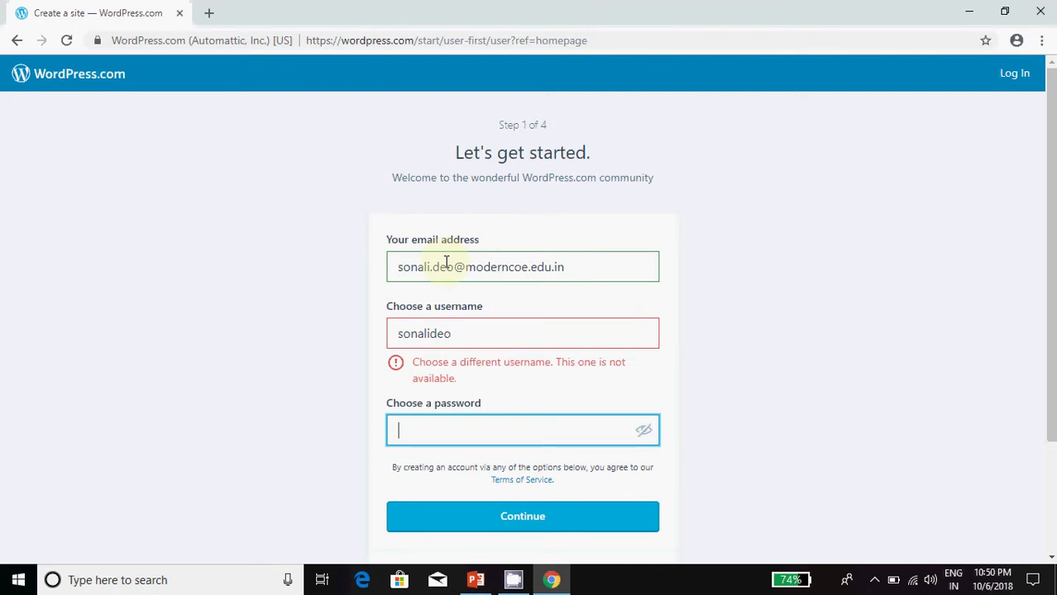
pyautogui.hotkey('shift', 'Tab')
pyautogui.press('Right')
pyautogui.press('Left')
pyautogui.press('Left')
pyautogui.press('Left')
pyautogui.press('Tab')
pyautogui.hotkey('shift', 'Tab')
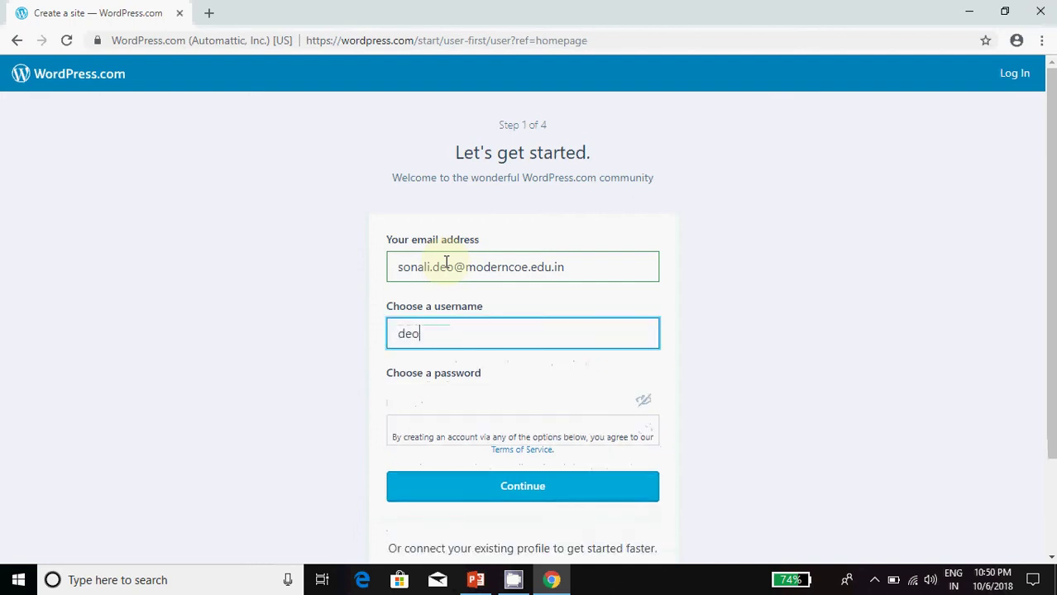
pyautogui.press('Tab')
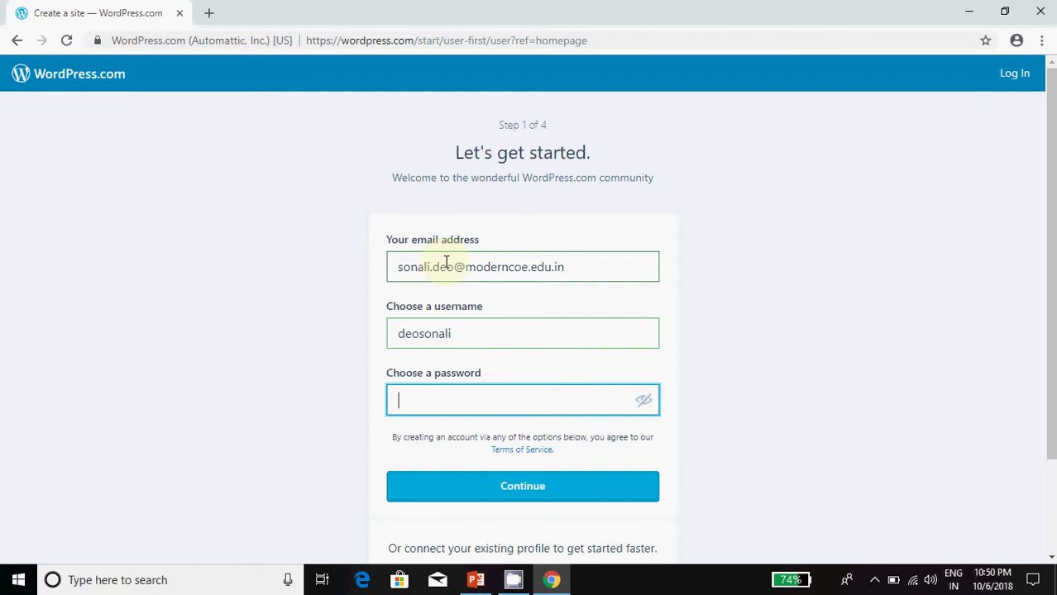
pyautogui.click(1009, 83)
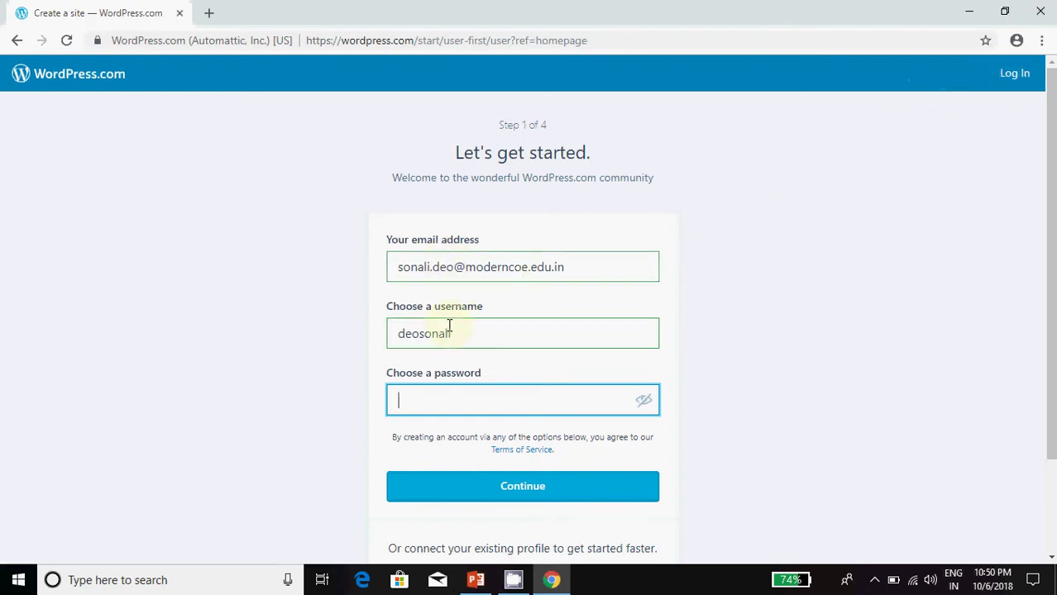
pyautogui.click(438, 409)
pyautogui.write('•••••')
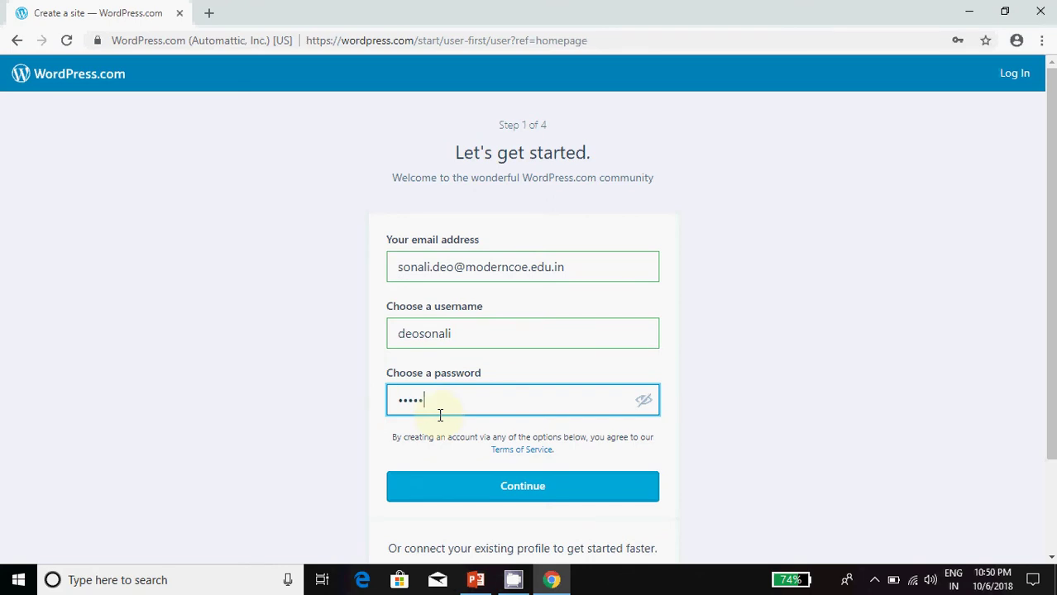
pyautogui.write('•••')
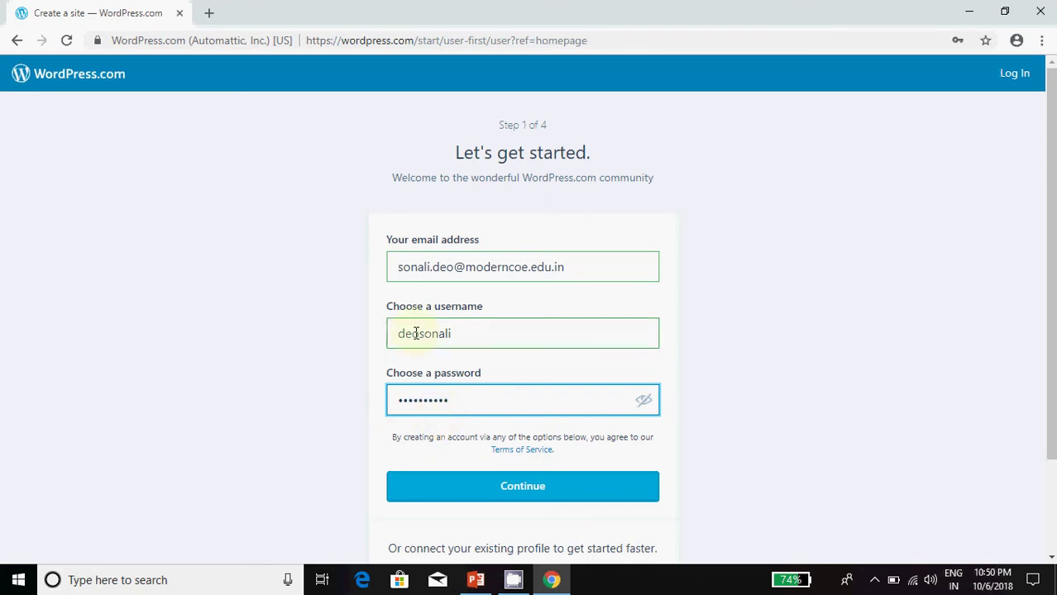
pyautogui.click(483, 488)
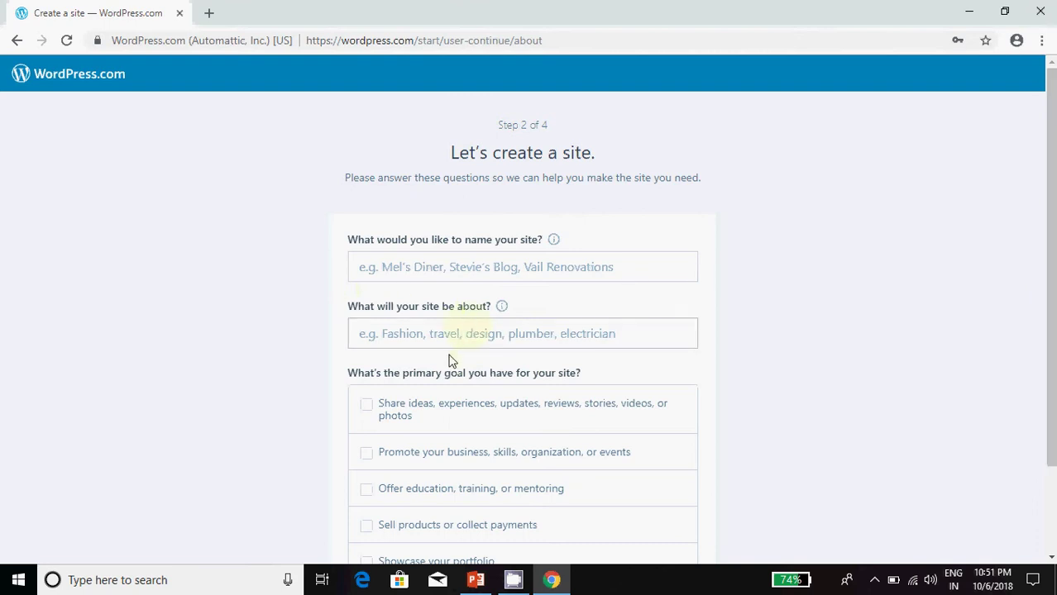
# Step: Name the site 'deosonali' and set its topic to Education
pyautogui.click(455, 269)
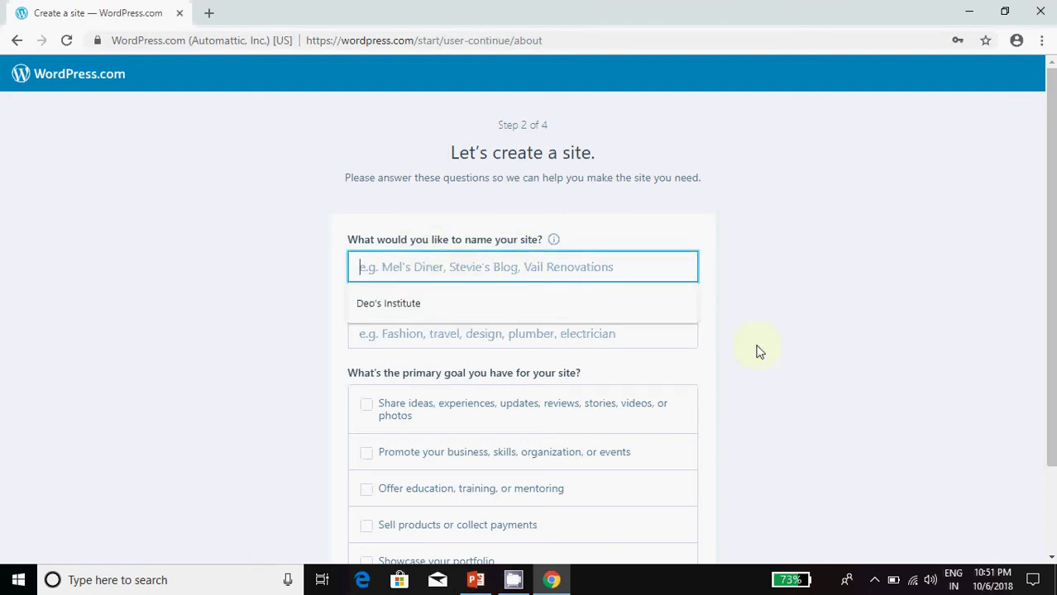
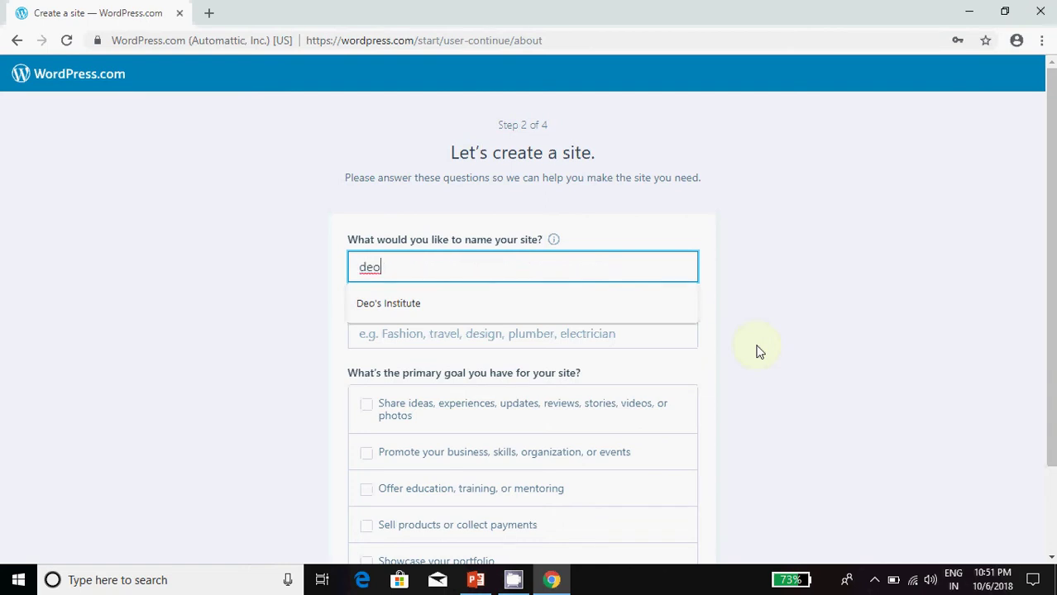
pyautogui.press('Tab')
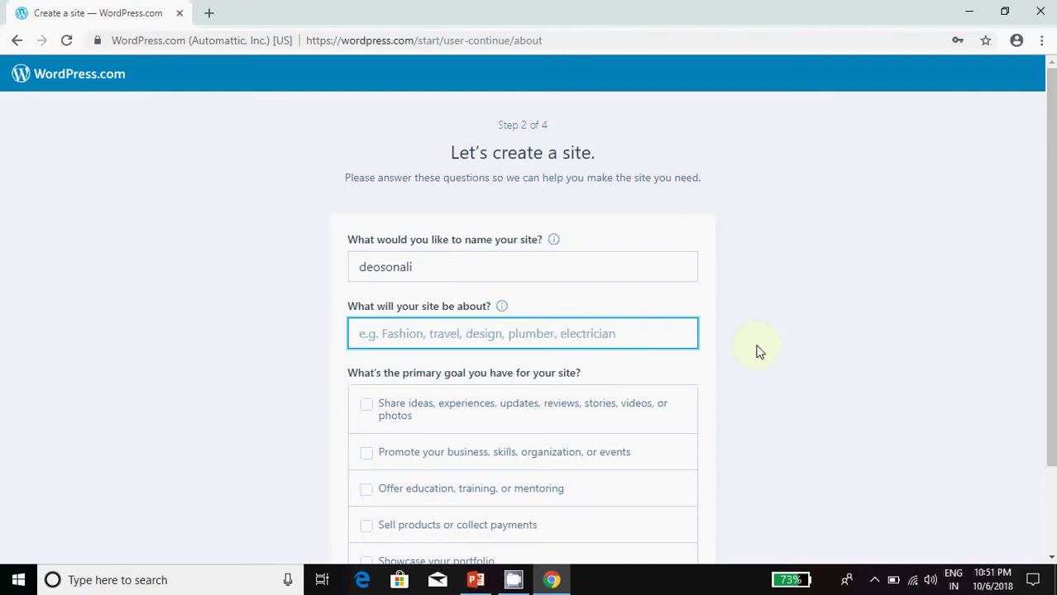
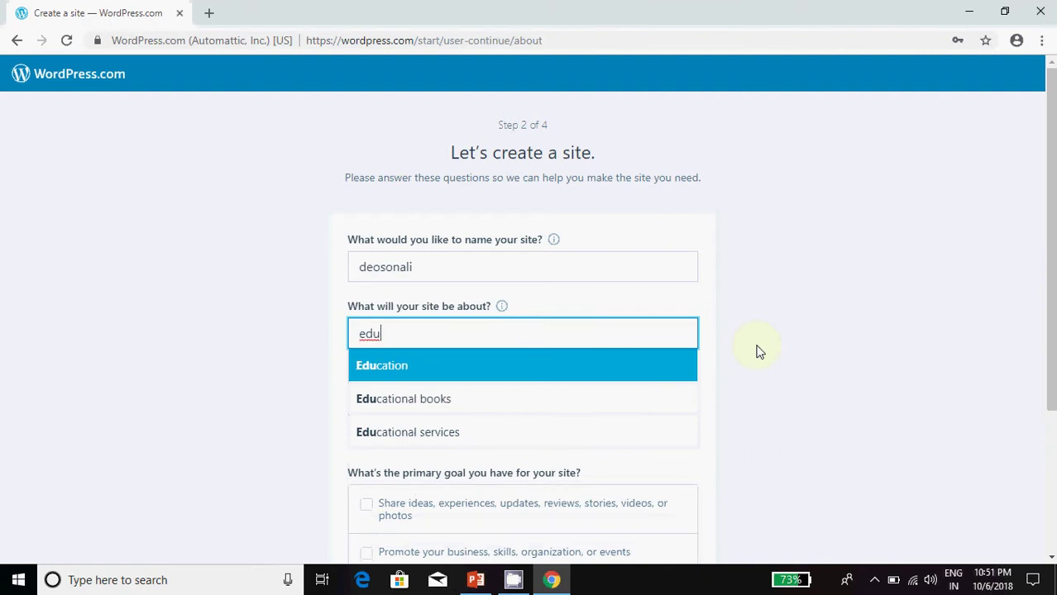
pyautogui.press('Return')
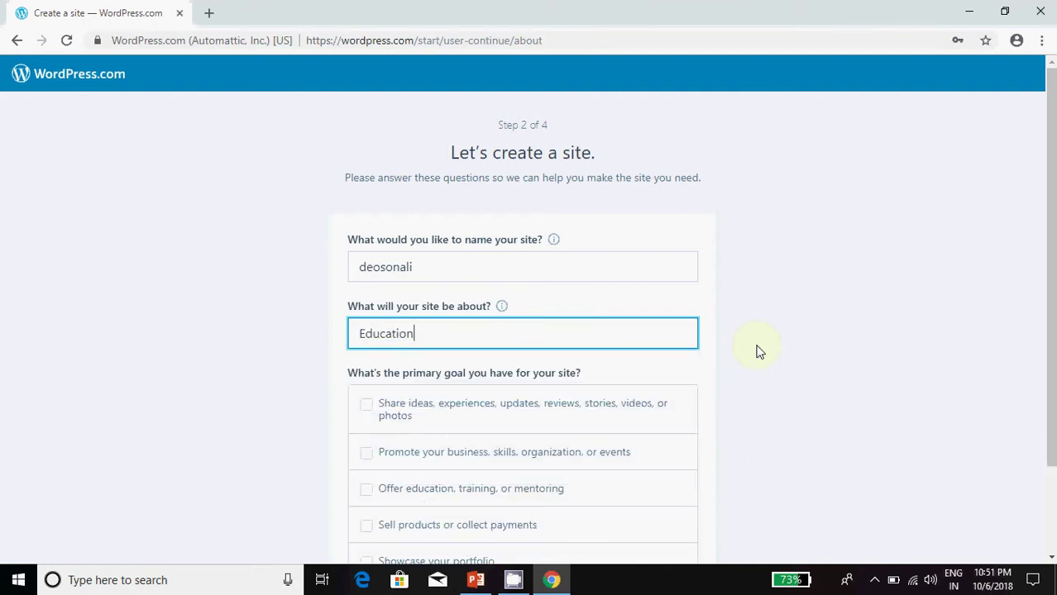
# Step: Choose sharing ideas and offering education as site goals, then continue
pyautogui.scroll(-2, 753, 334)
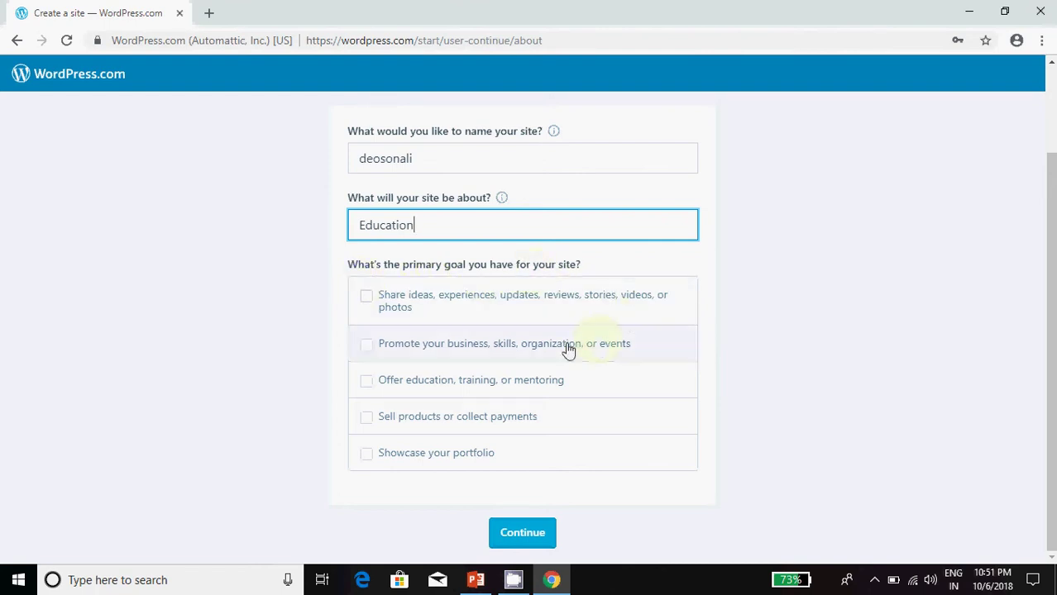
pyautogui.click(363, 298)
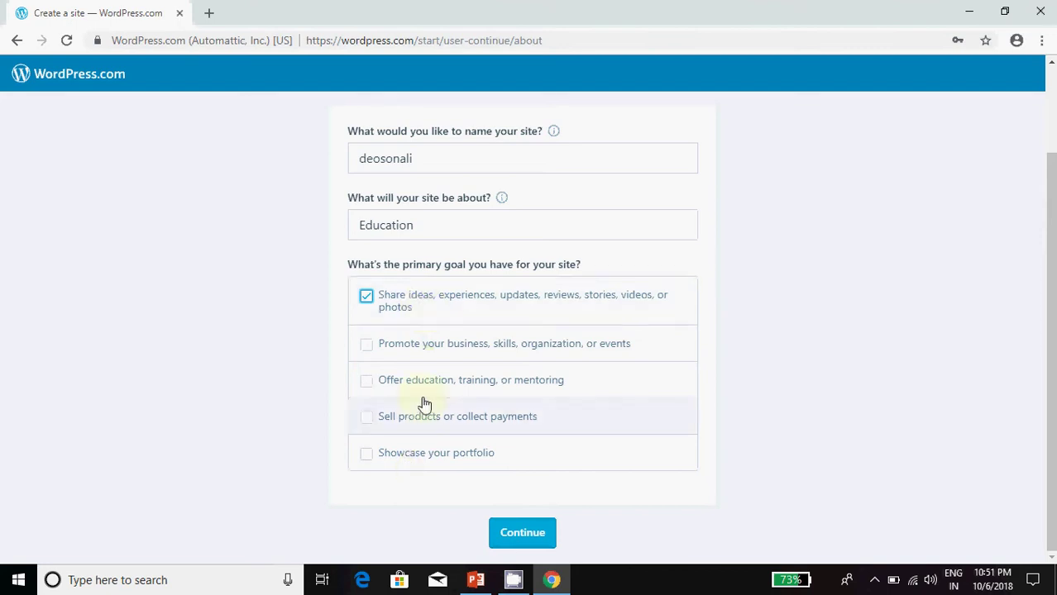
pyautogui.click(365, 382)
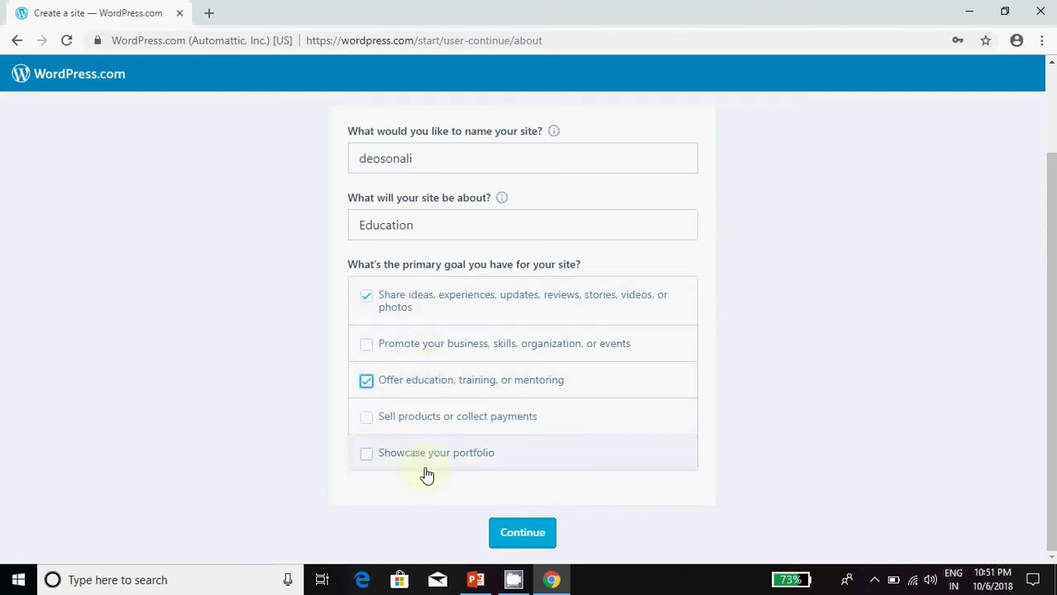
pyautogui.click(523, 540)
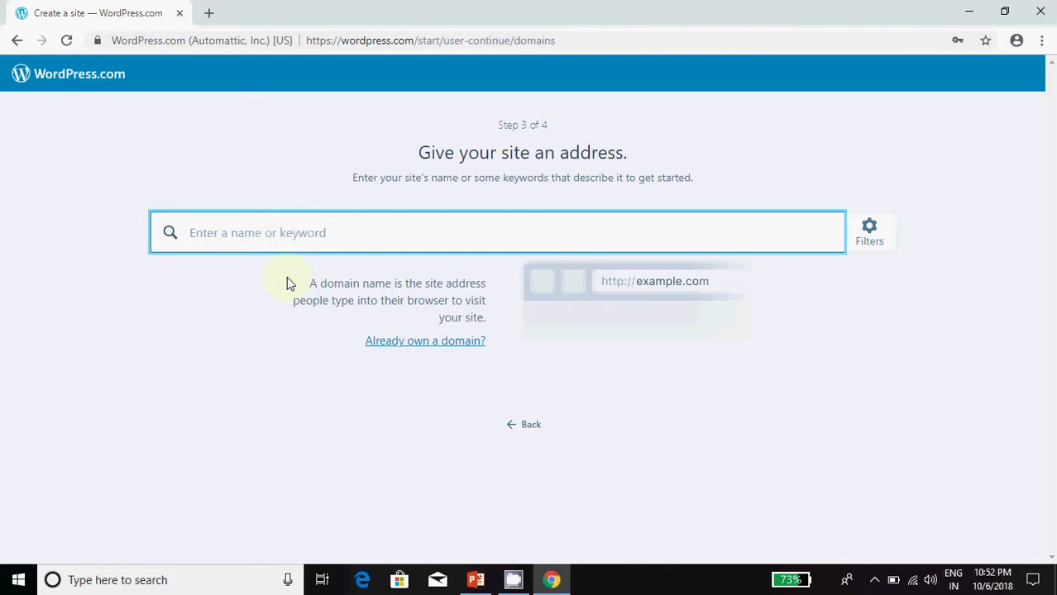
# Step: Search for 'deosonali' and select the free deosonali.wordpress.com address
pyautogui.write('deosonali')
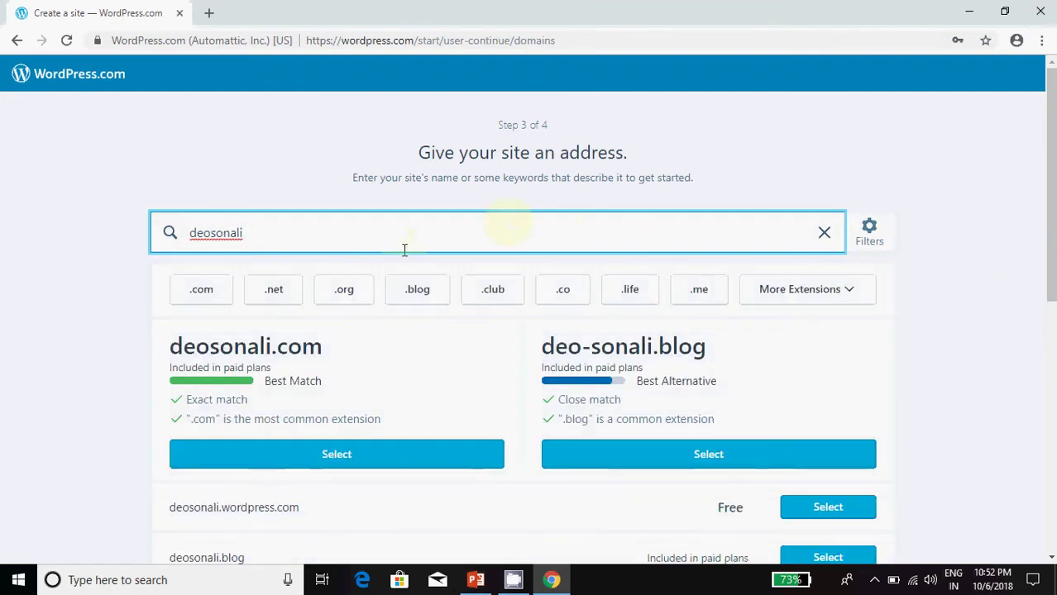
pyautogui.scroll(-1, 399, 375)
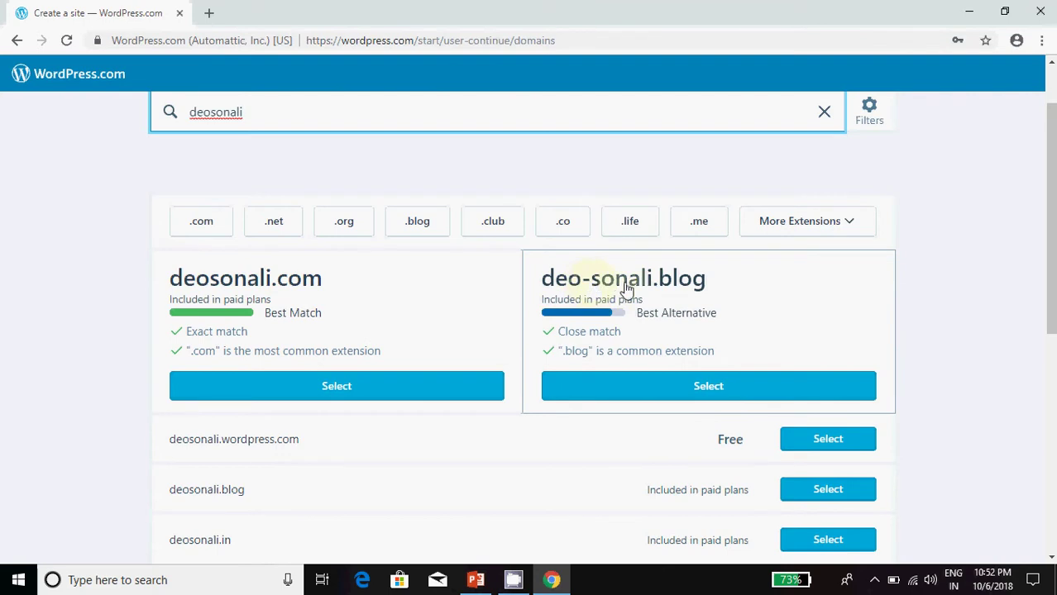
pyautogui.scroll(-1, 488, 420)
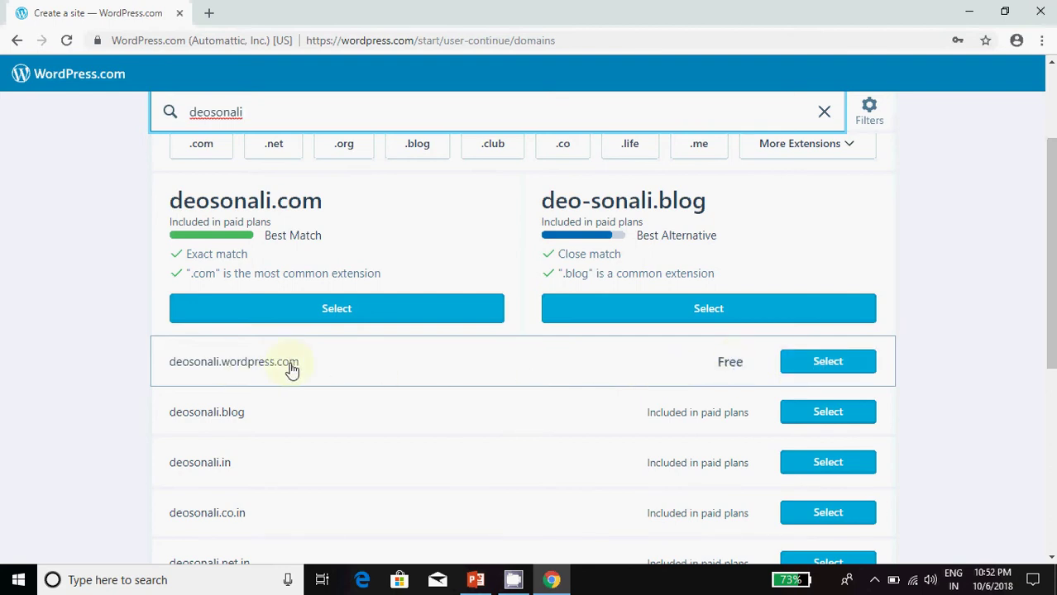
pyautogui.click(813, 369)
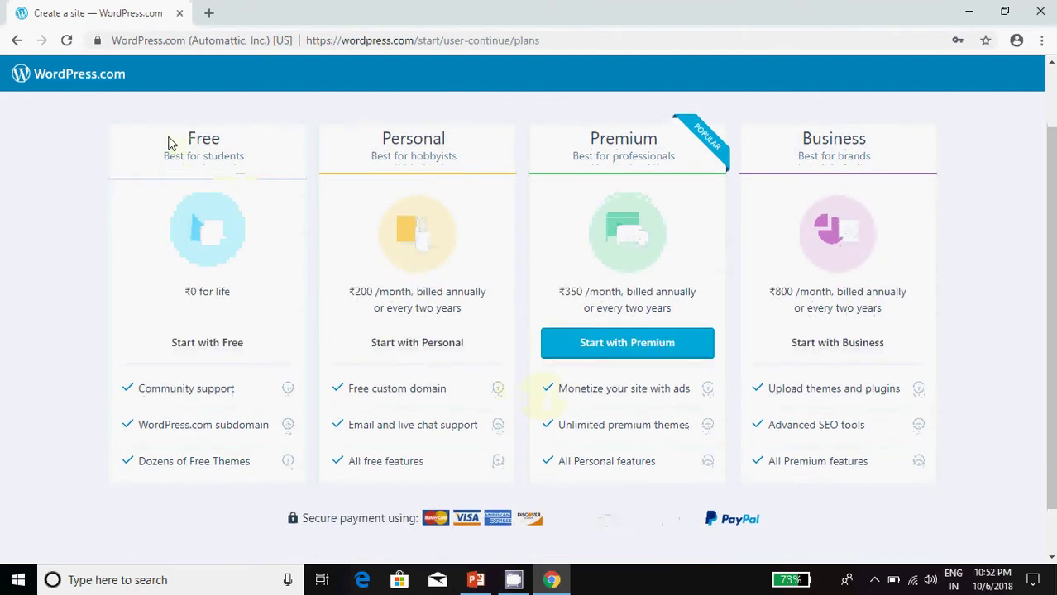
# Step: Start the site on the free plan and continue past the site-ready screen
pyautogui.click(234, 348)
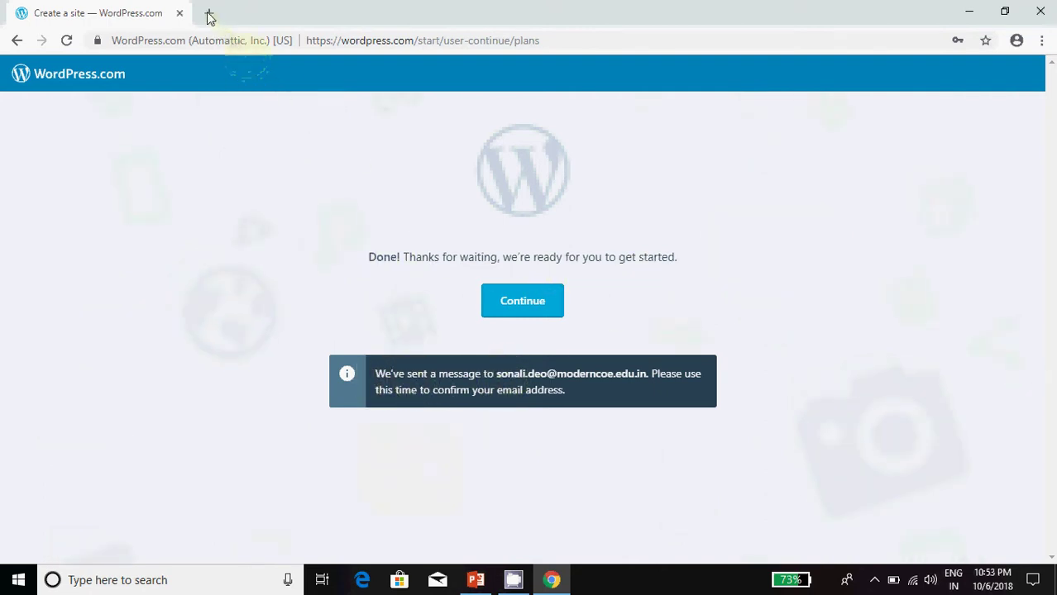
pyautogui.click(483, 300)
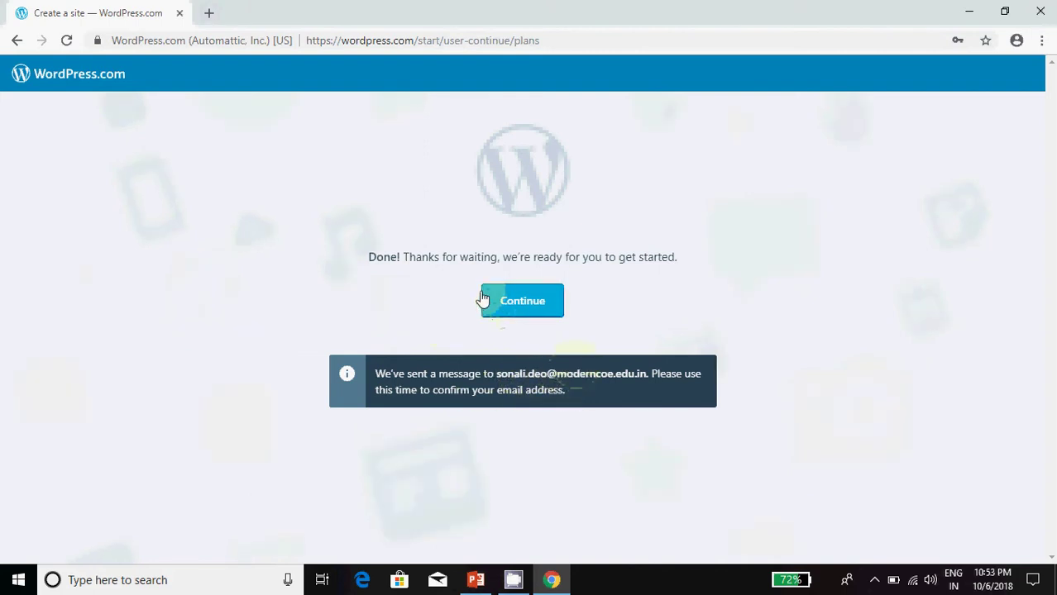
pyautogui.click(258, 165)
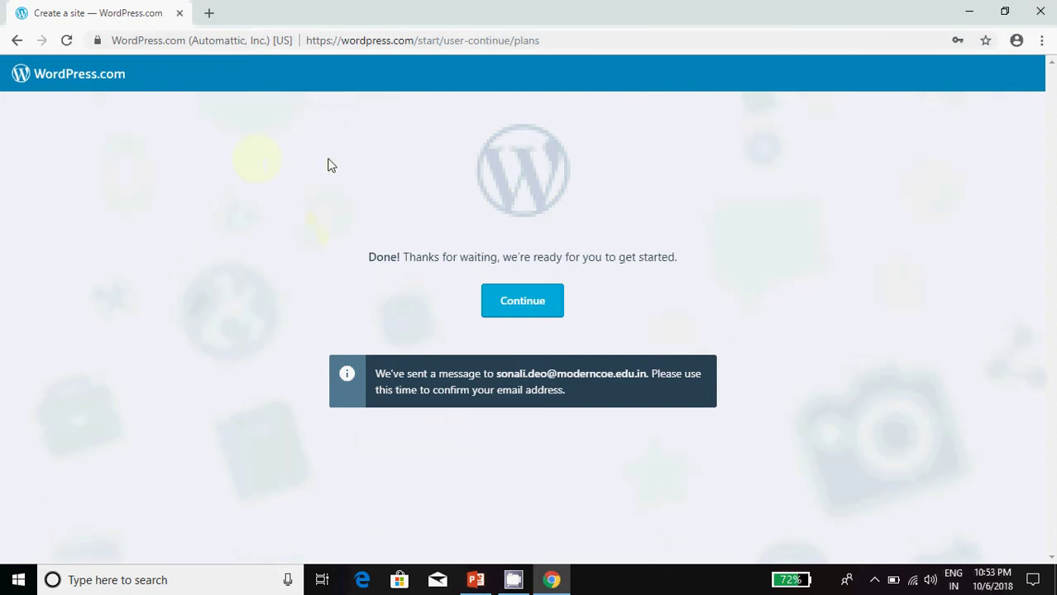
# Step: Go to Gmail in a new browser tab
pyautogui.click(208, 13)
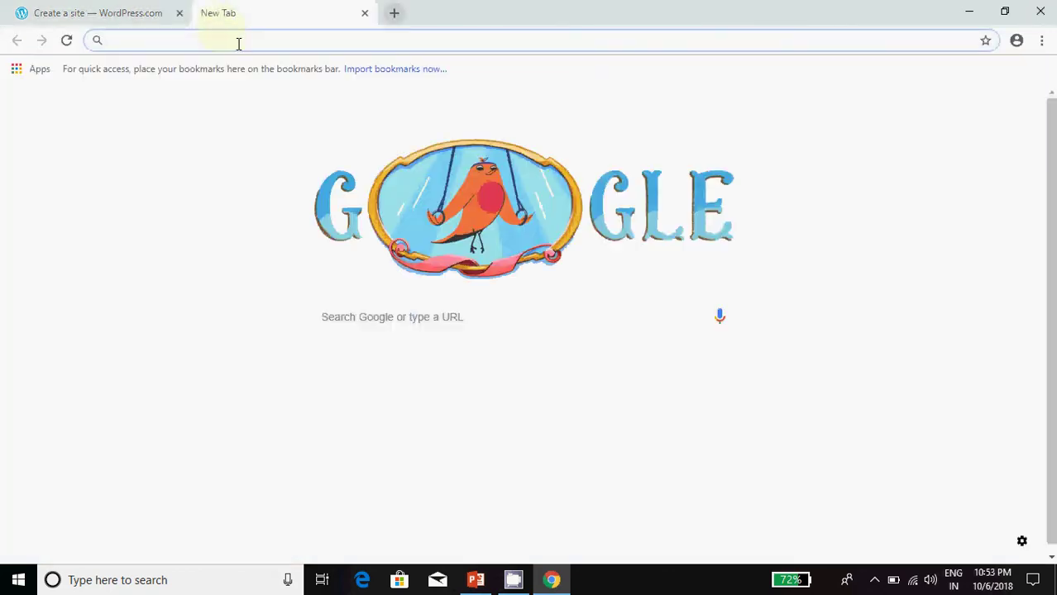
pyautogui.write('gmail')
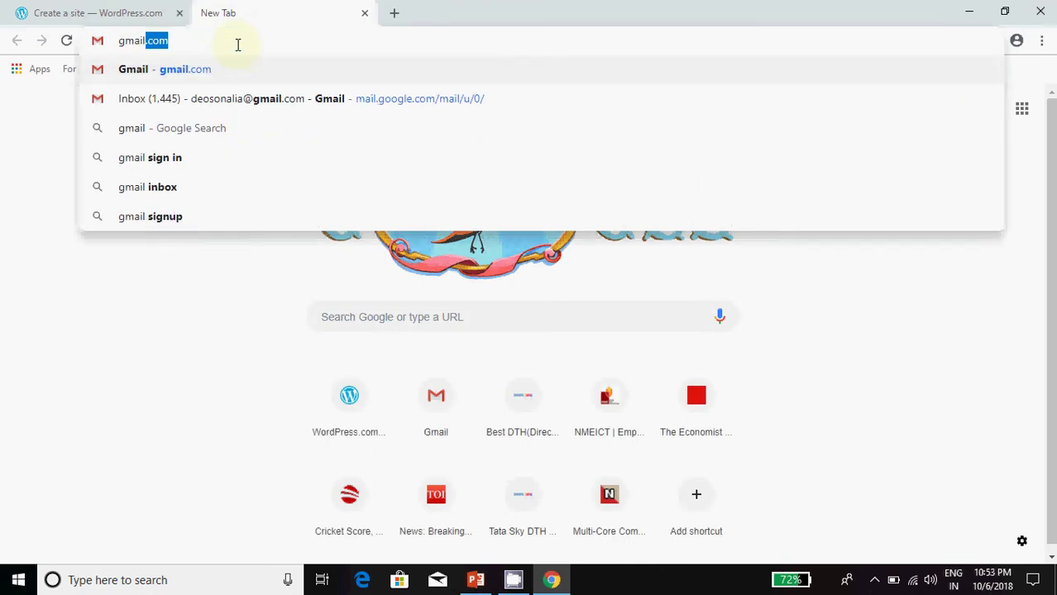
pyautogui.press('Return')
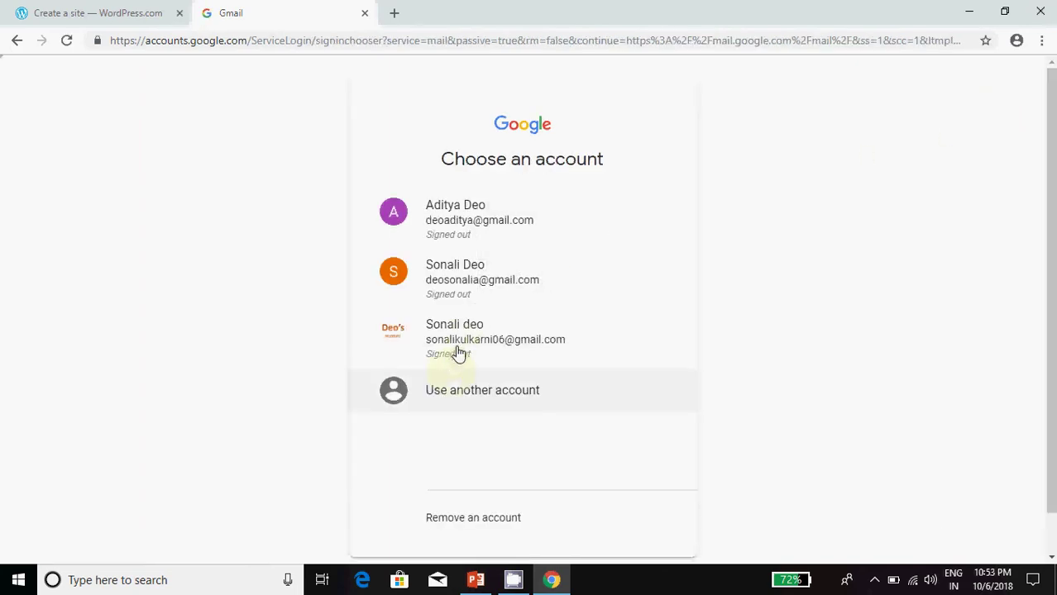
# Step: Sign in to Gmail with another account's email and password, re-entering the password after an error
pyautogui.click(457, 396)
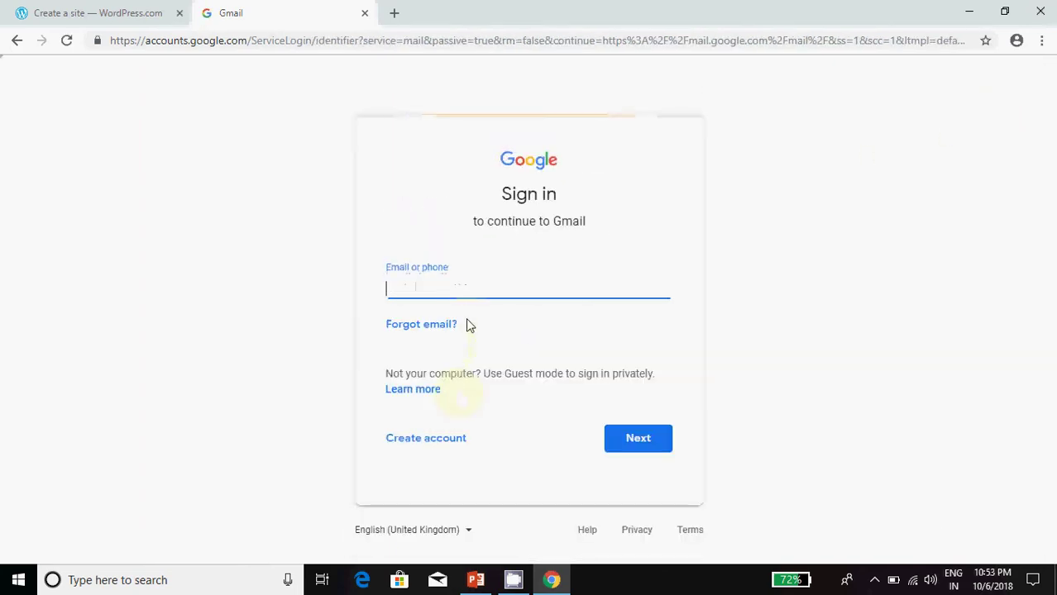
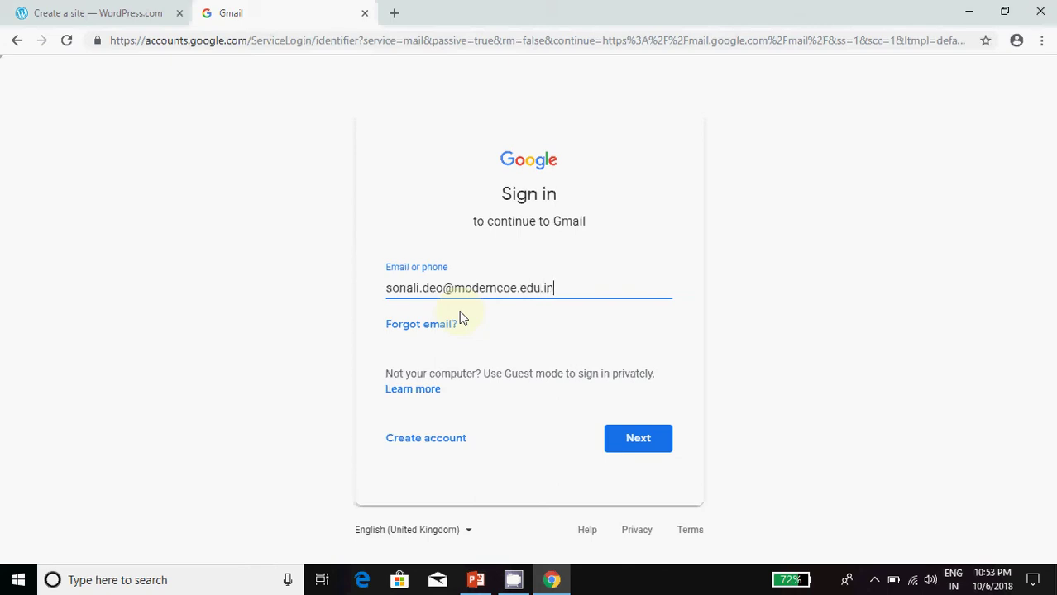
pyautogui.press('Return')
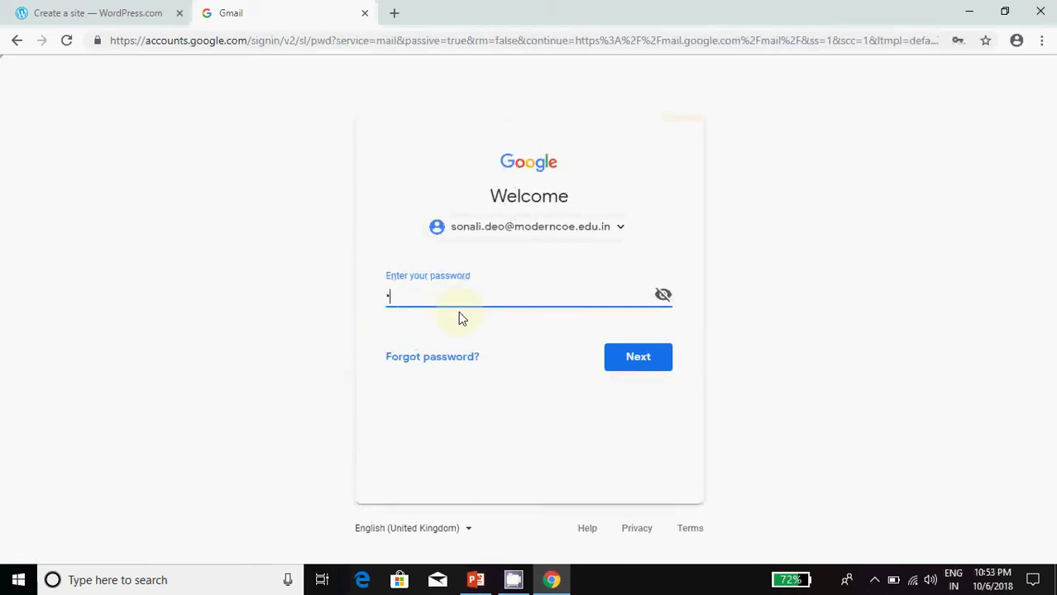
pyautogui.write('•••••••••••')
pyautogui.press('Return')
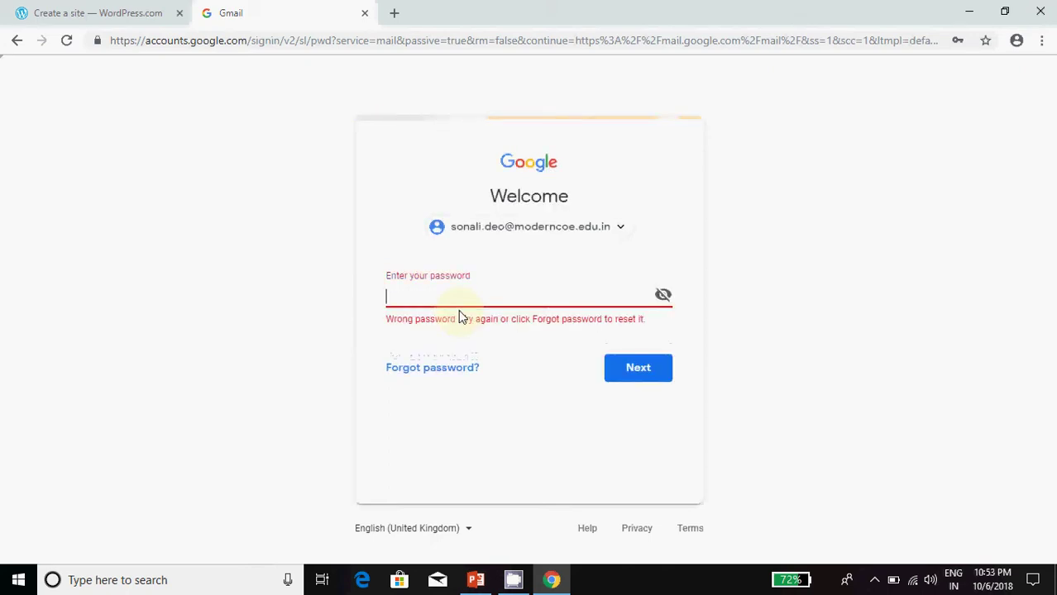
pyautogui.write('••••••••••')
pyautogui.press('Return')
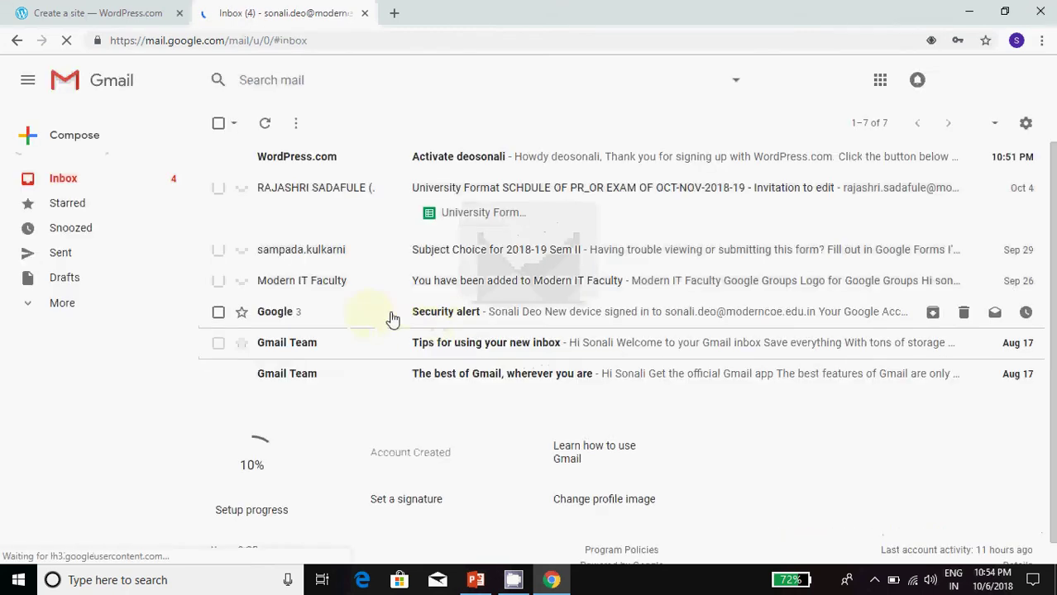
# Step: Open the 'Activate deosonali' email, dismiss the notifications prompt and click Confirm Now
pyautogui.click(451, 157)
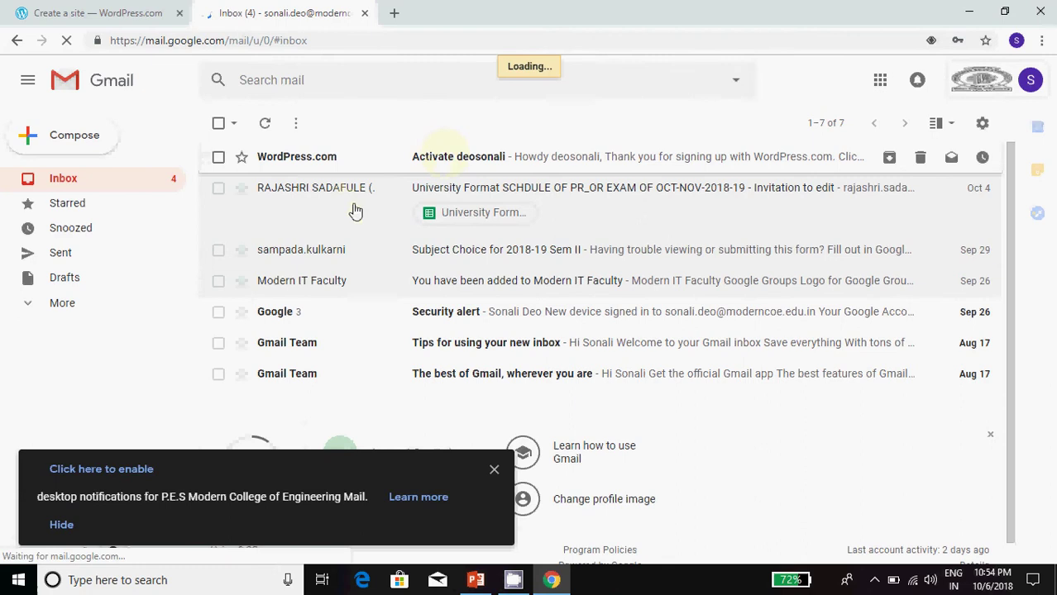
pyautogui.click(444, 159)
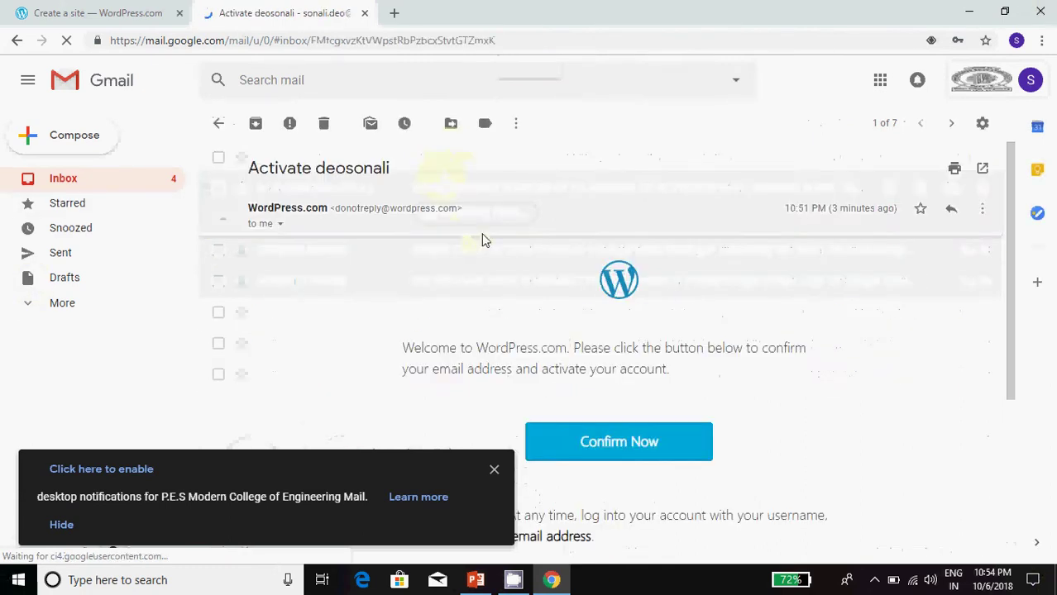
pyautogui.click(490, 474)
pyautogui.scroll(-2, 472, 430)
pyautogui.click(583, 292)
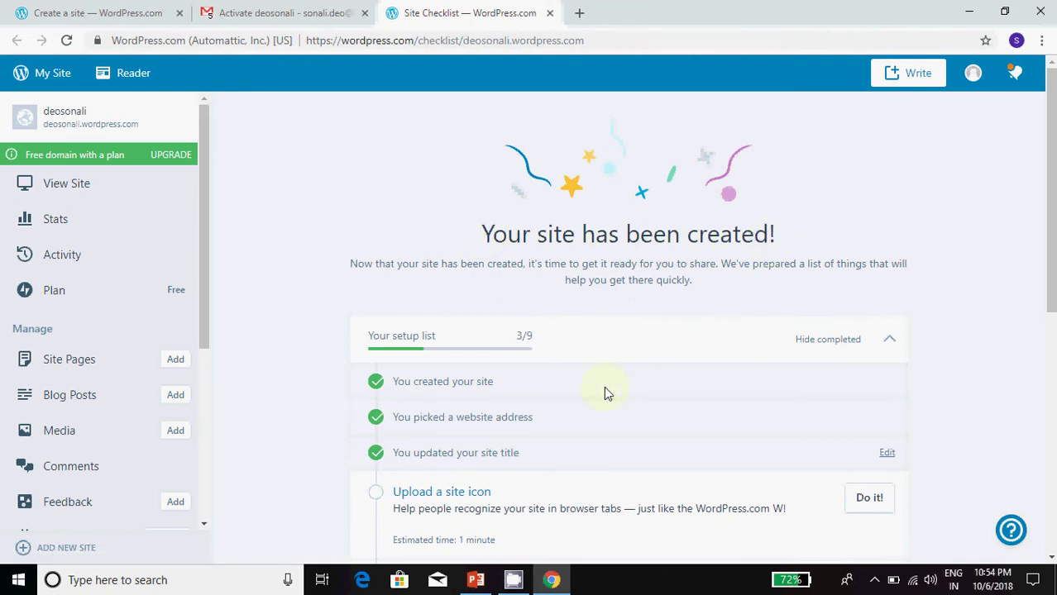
# Step: Open the My Site stats, dismiss the 'Got It!' tip, open Customize, then go back
pyautogui.click(20, 74)
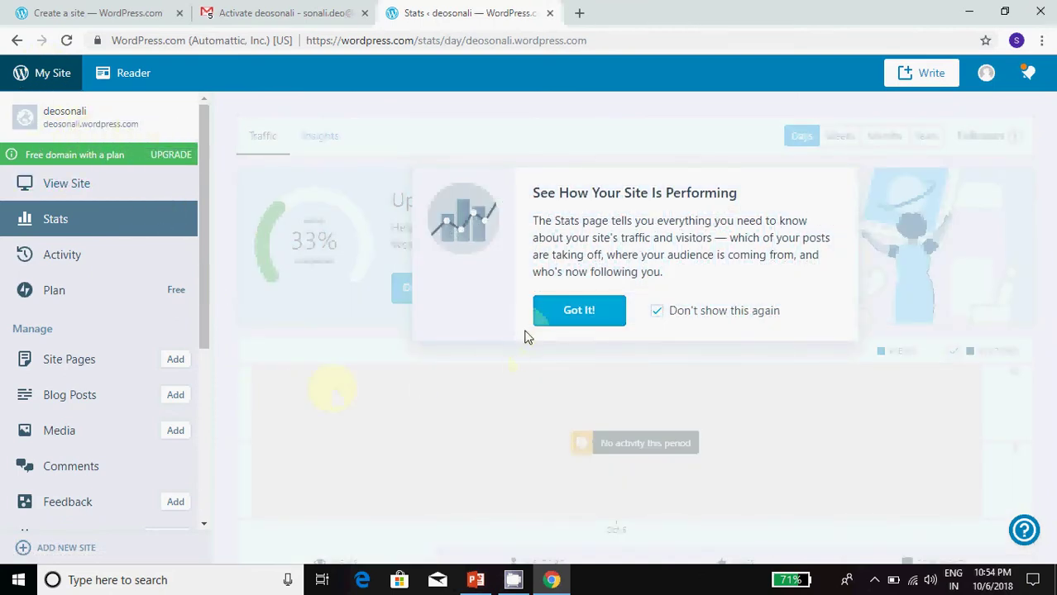
pyautogui.click(549, 310)
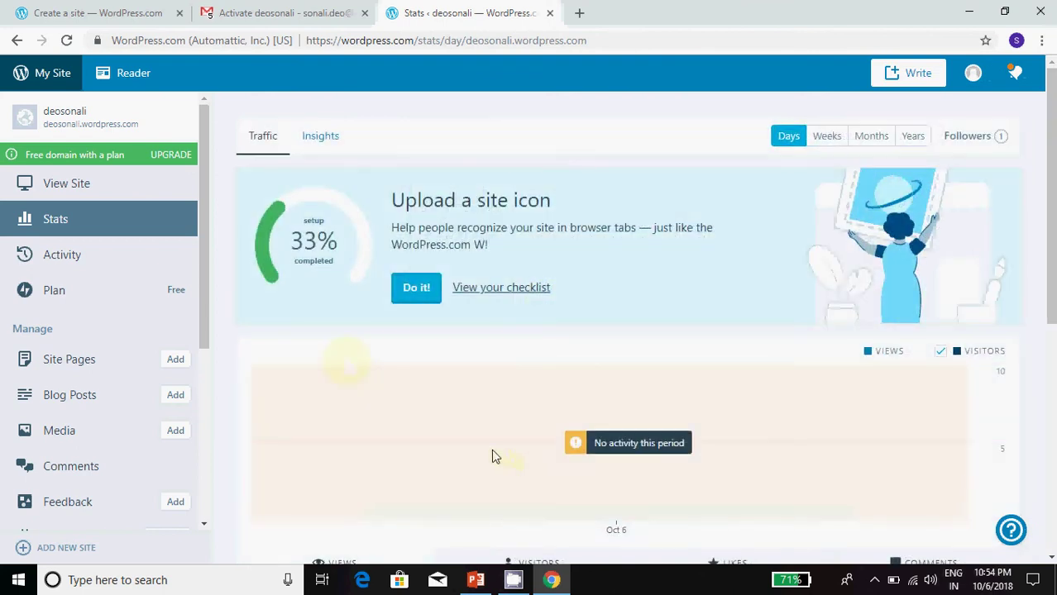
pyautogui.scroll(-1, 492, 456)
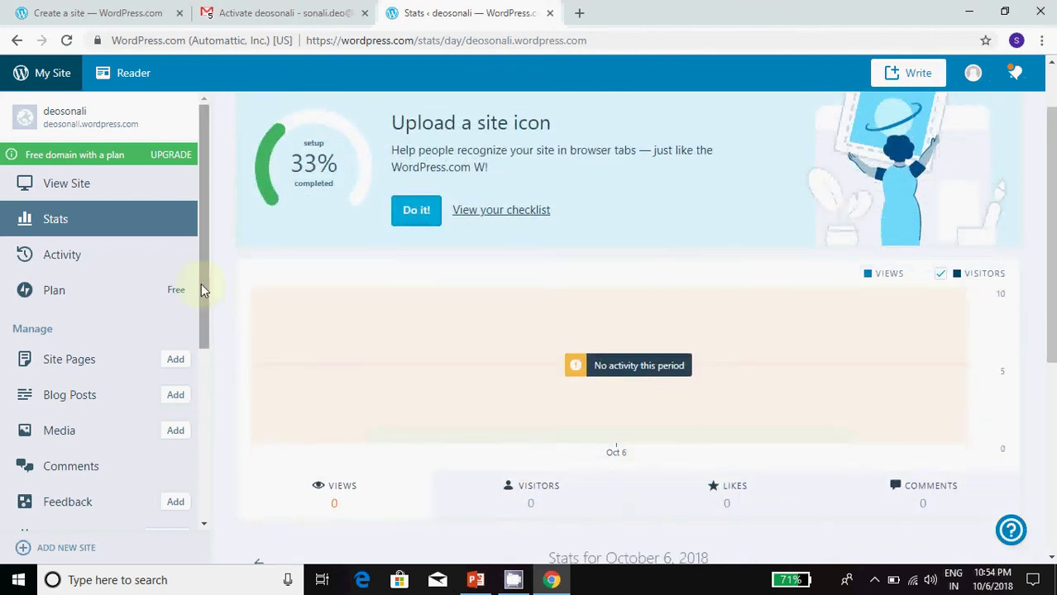
pyautogui.moveTo(203, 289); pyautogui.dragTo(192, 441)
pyautogui.click(78, 365)
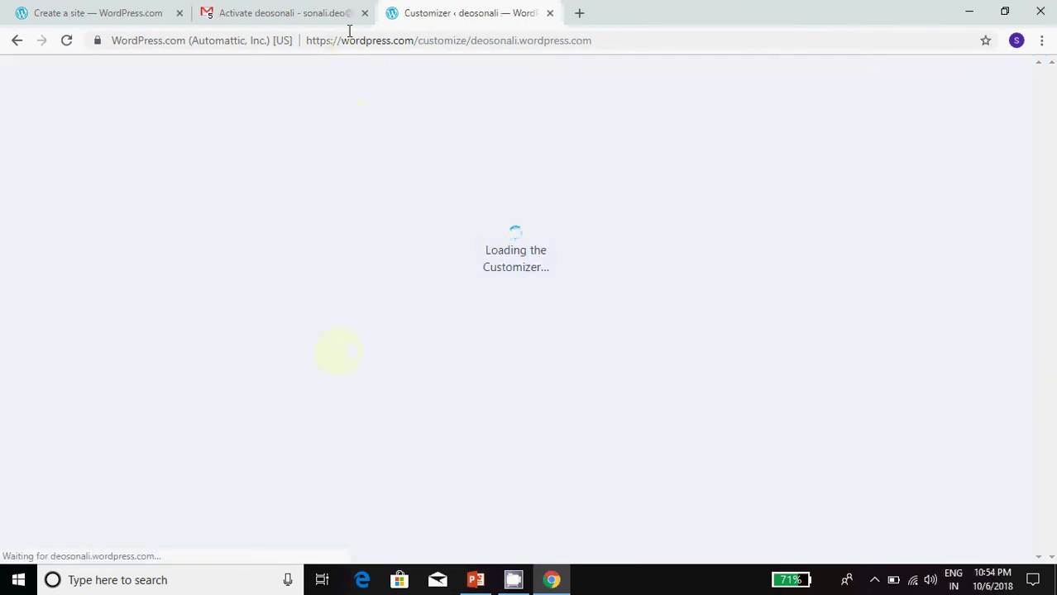
pyautogui.click(16, 40)
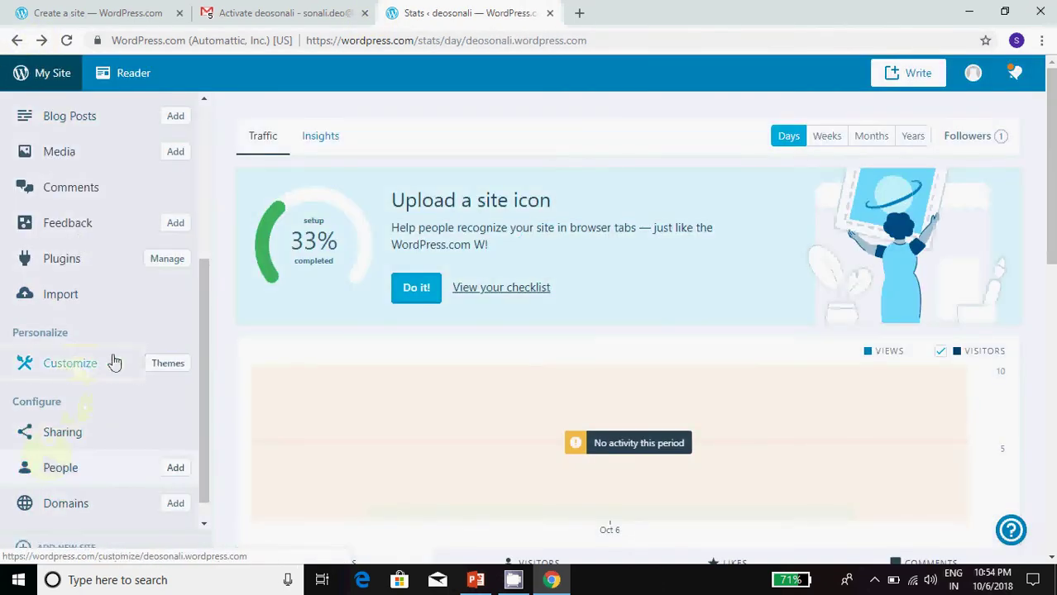
# Step: Browse the site's Themes page
pyautogui.click(170, 363)
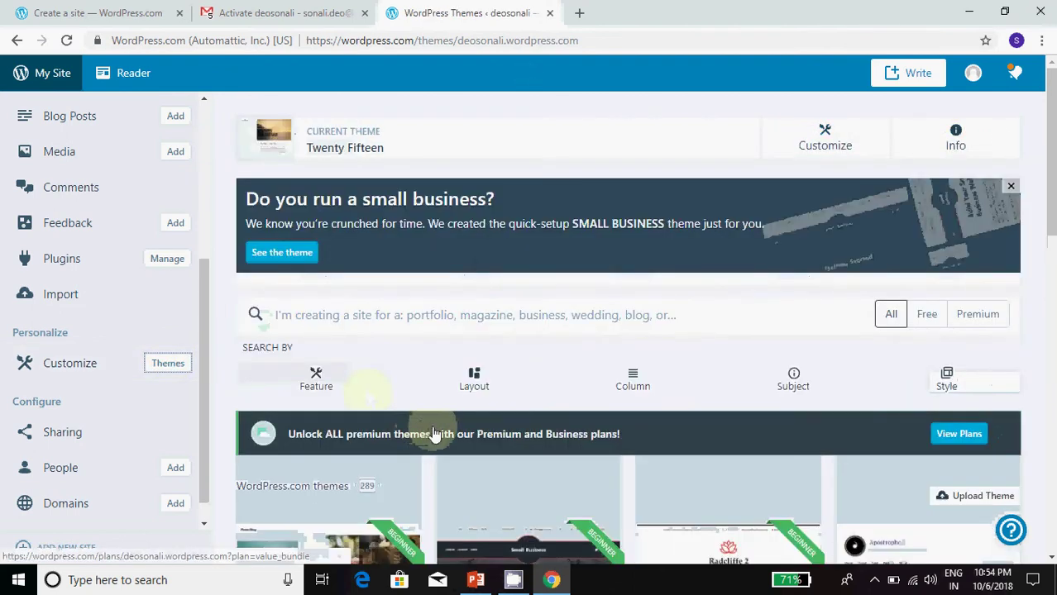
pyautogui.scroll(-4, 432, 432)
pyautogui.scroll(3, 432, 432)
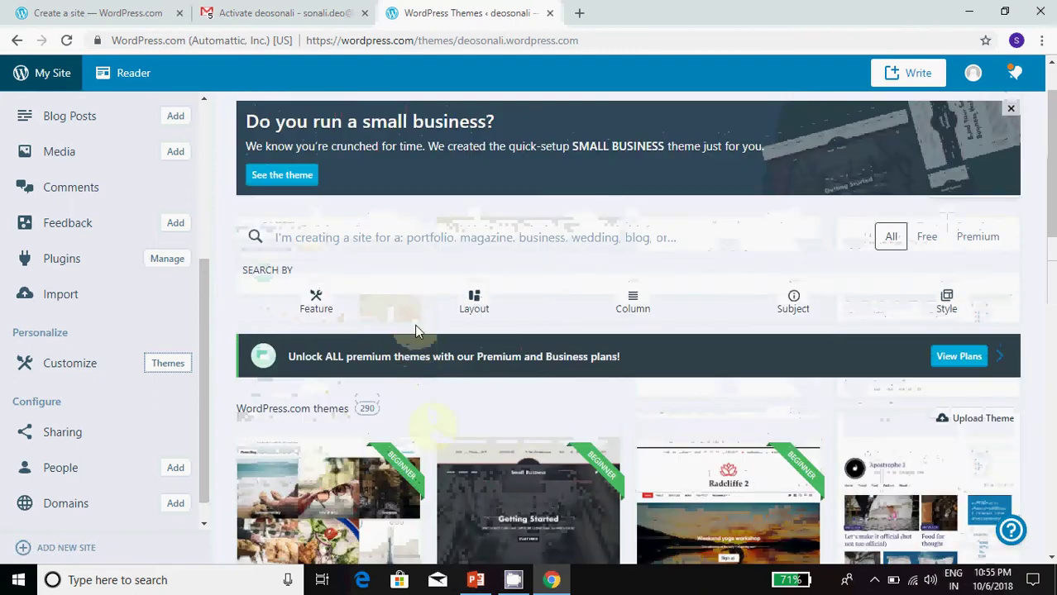
# Step: Search themes for 'education', filter by the Education subject, and open the Karuna theme
pyautogui.click(326, 239)
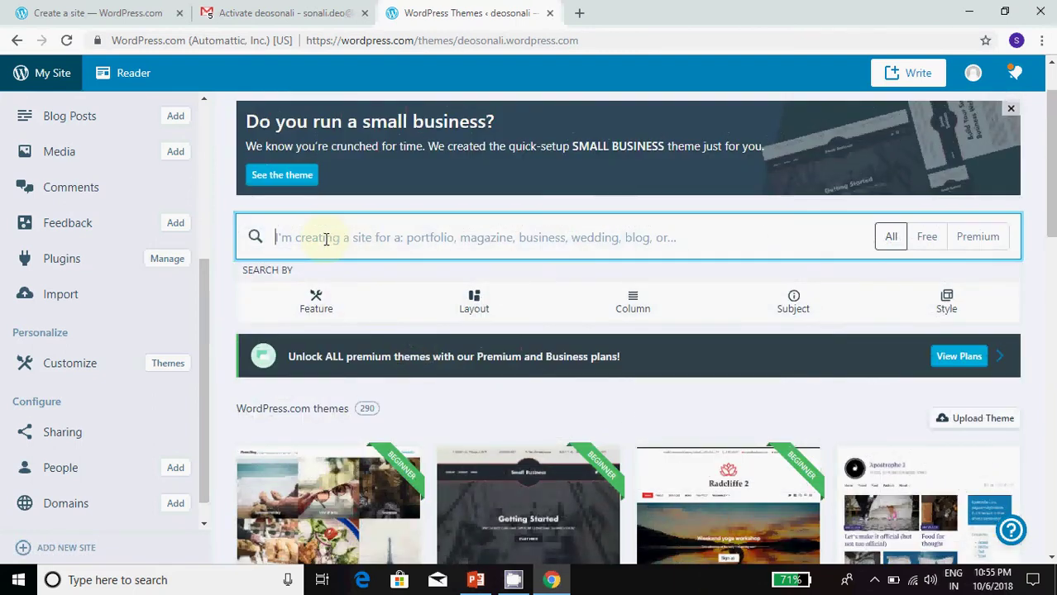
pyautogui.write('eduction')
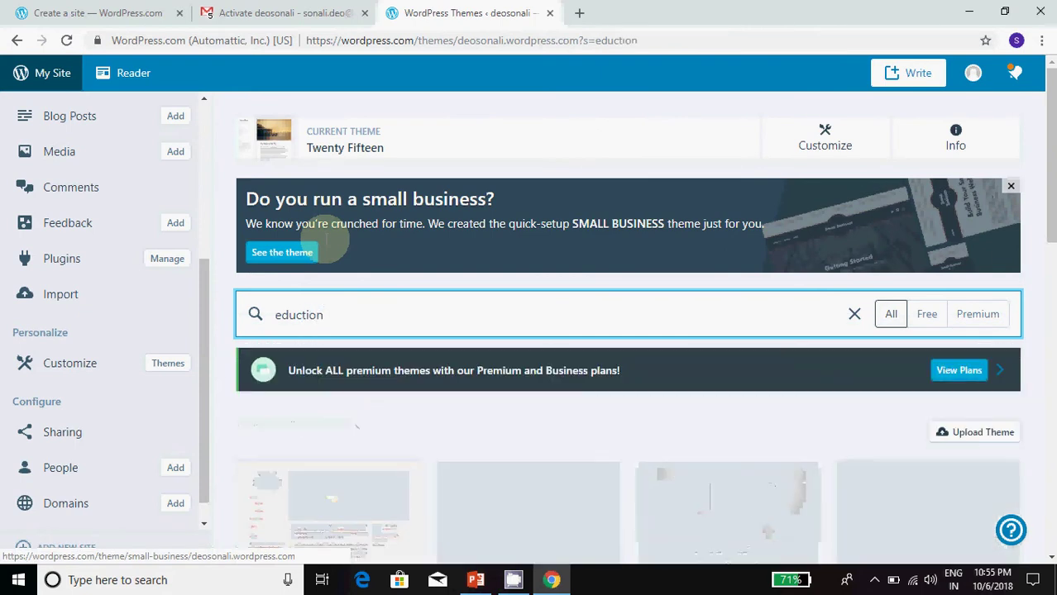
pyautogui.press('BackSpace')
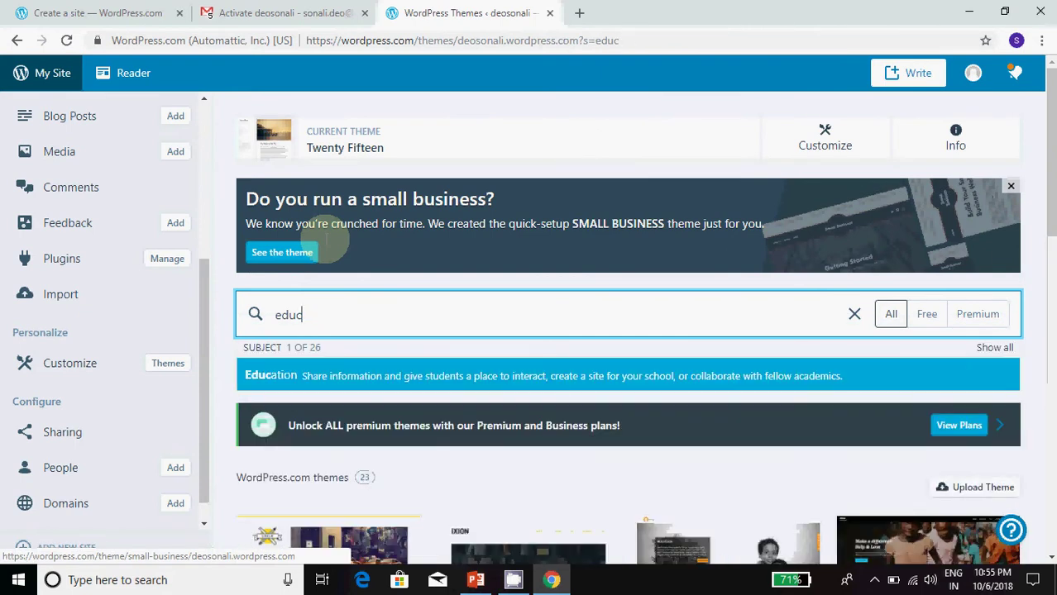
pyautogui.write('ation')
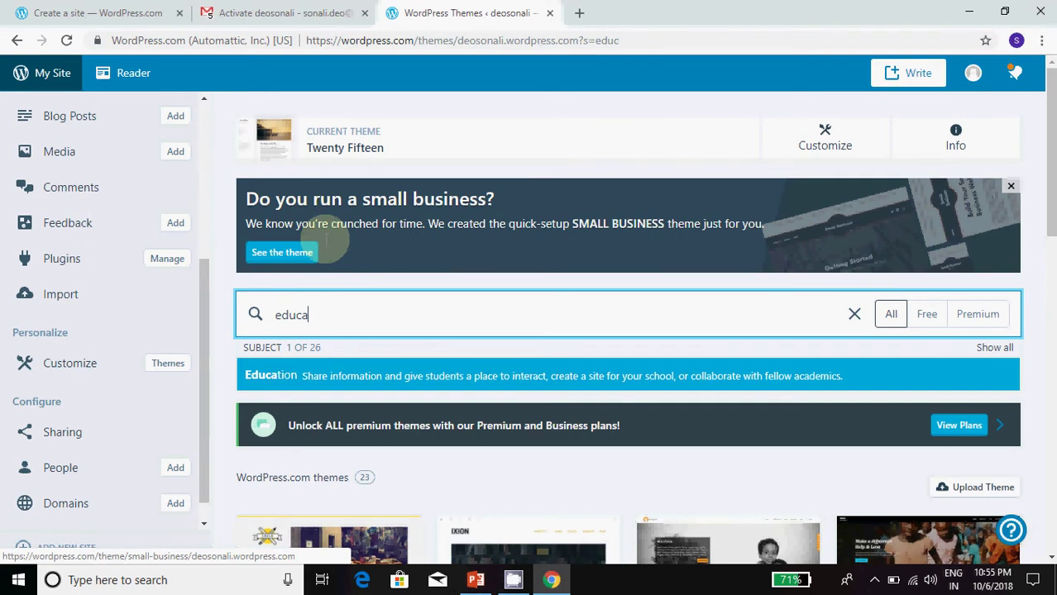
pyautogui.press('Return')
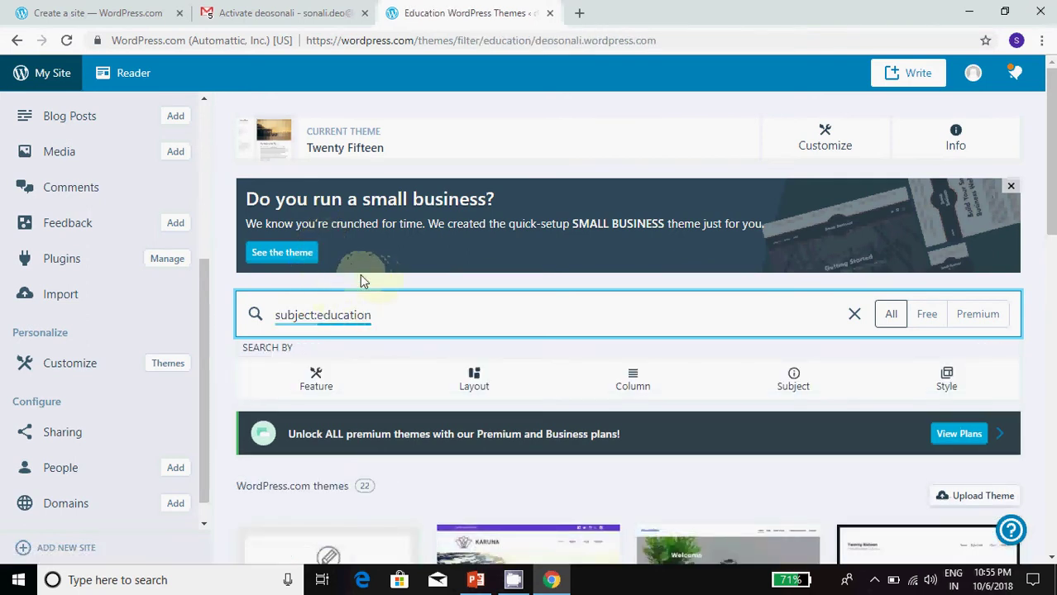
pyautogui.scroll(-4, 368, 314)
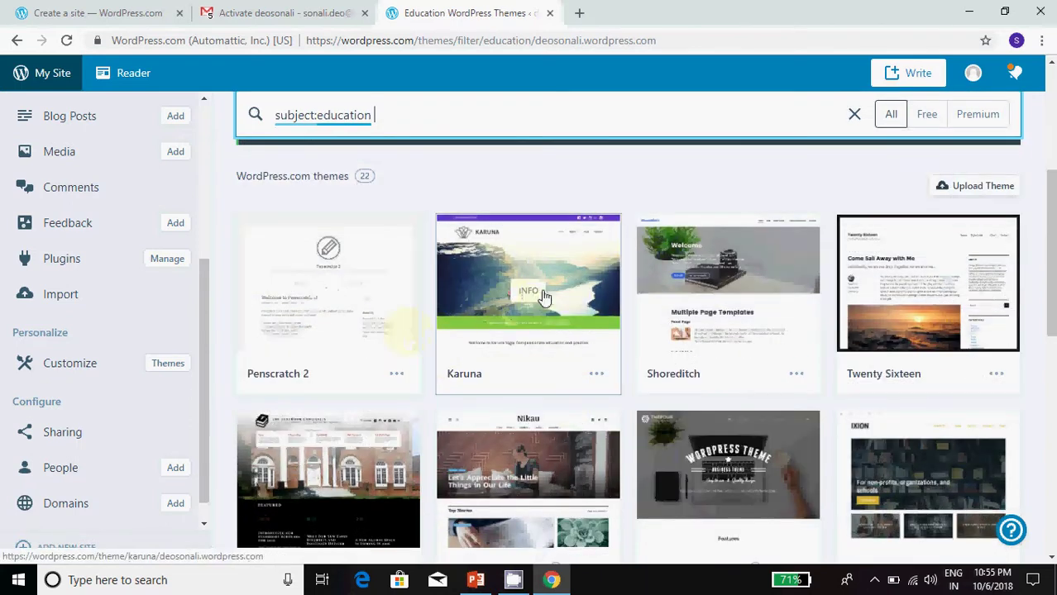
pyautogui.click(496, 278)
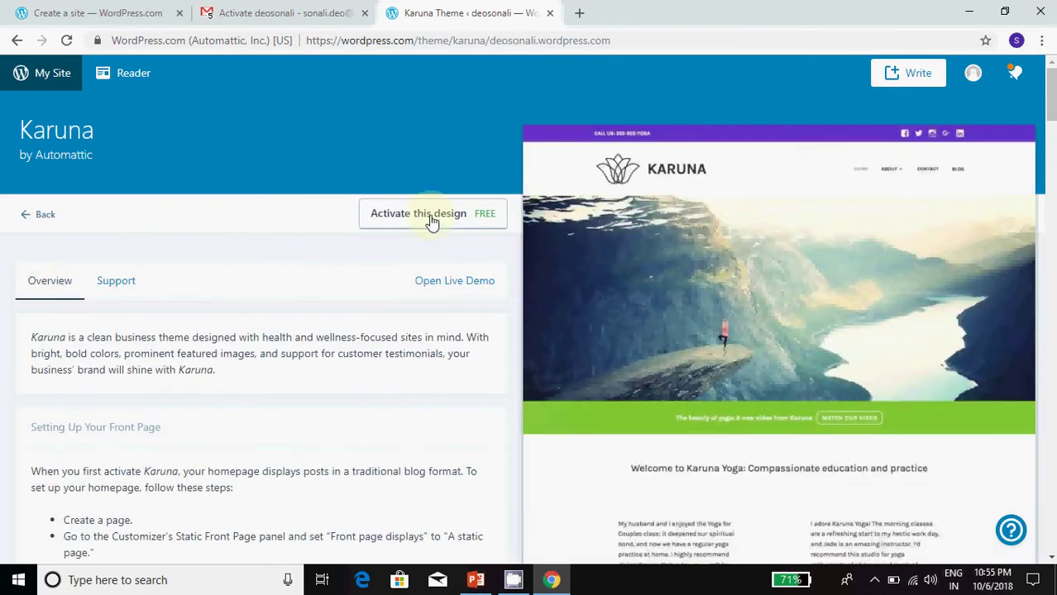
# Step: Activate the Karuna theme, view its details, then return to the Education themes list
pyautogui.click(428, 217)
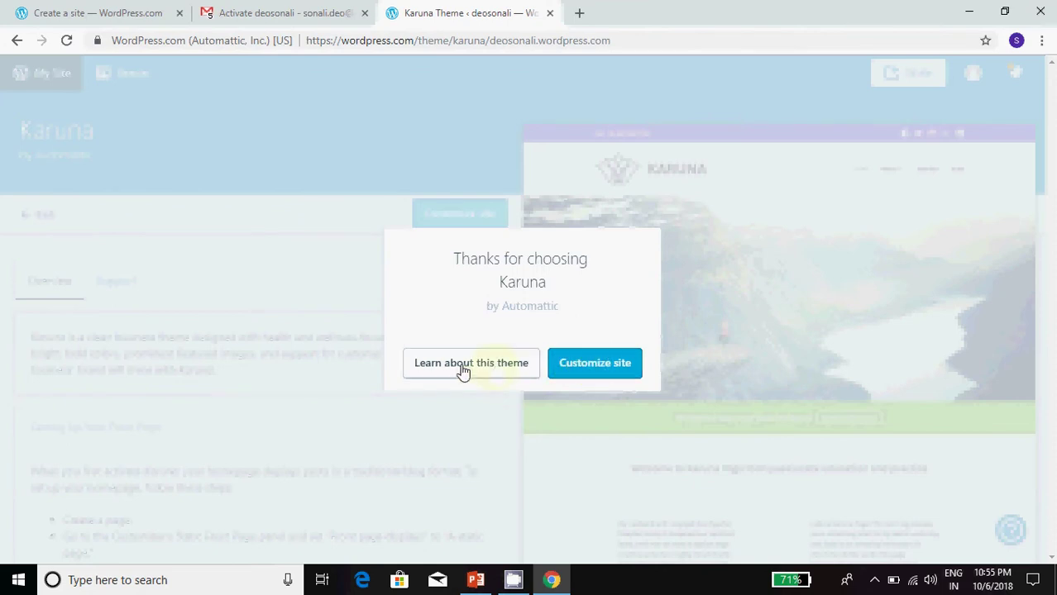
pyautogui.click(462, 370)
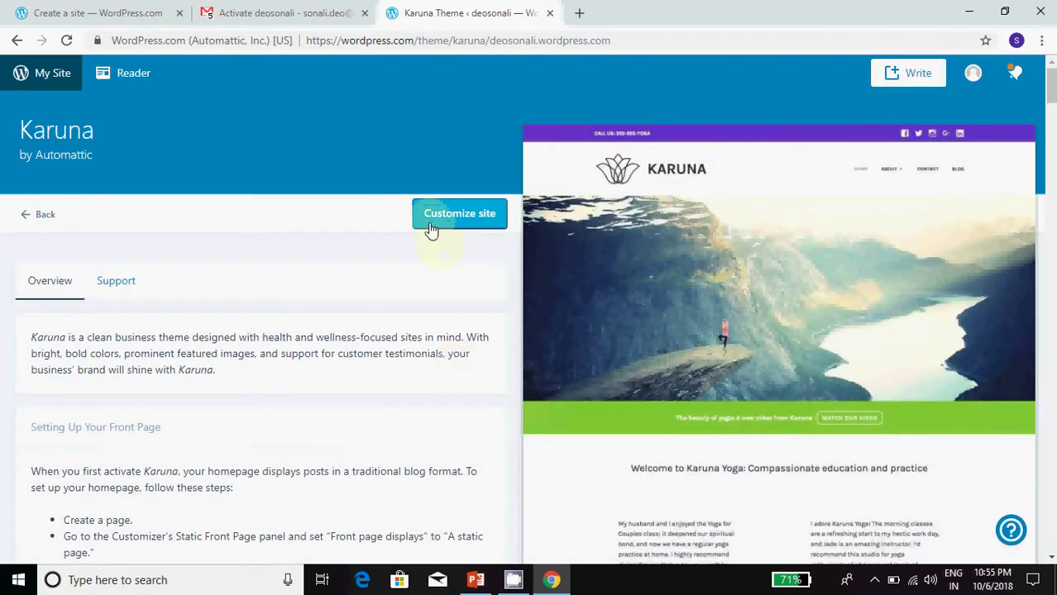
pyautogui.click(27, 218)
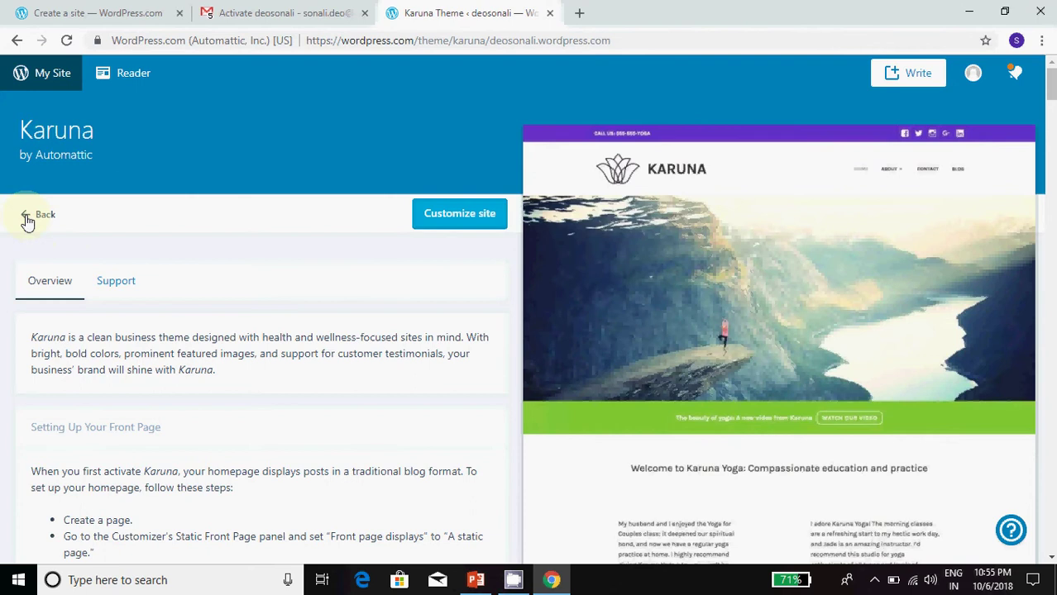
pyautogui.scroll(-5, 418, 287)
pyautogui.scroll(5, 417, 287)
pyautogui.scroll(-15, 294, 326)
pyautogui.scroll(15, 294, 330)
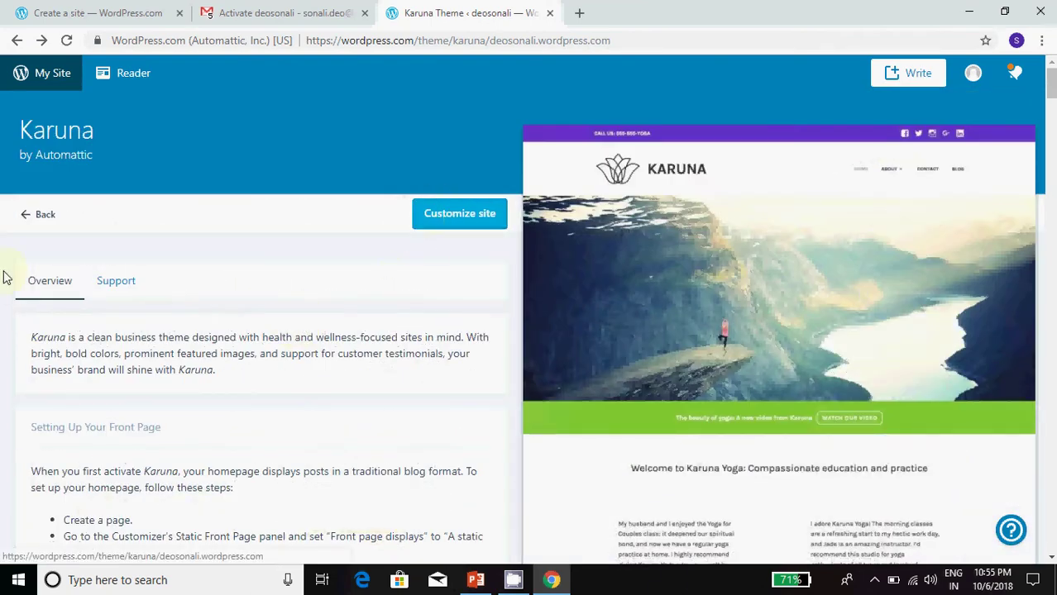
pyautogui.click(31, 217)
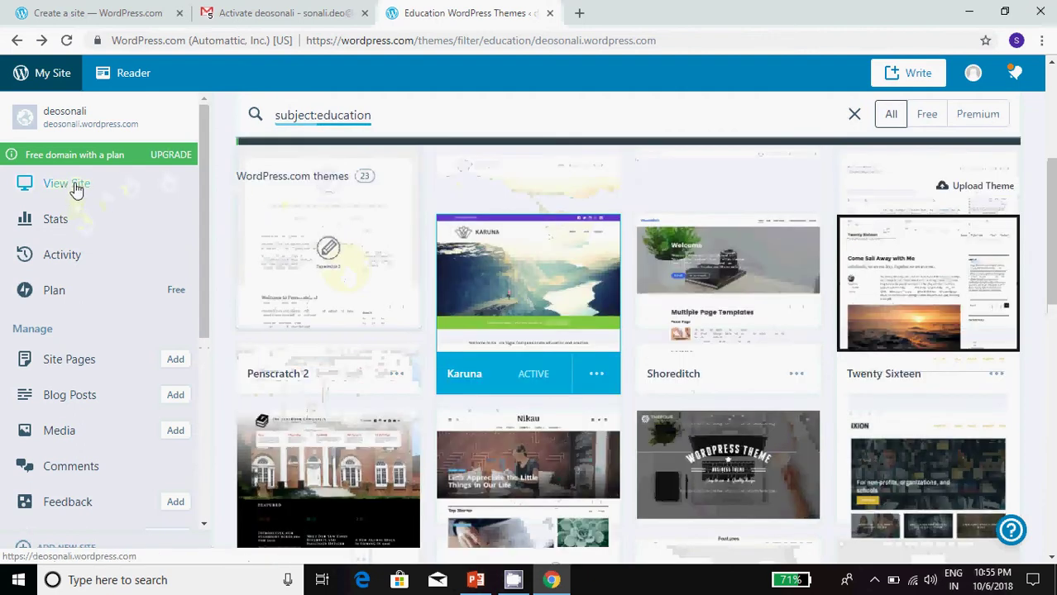
# Step: Open the deosonali site live in a new browser tab and switch to it
pyautogui.click(76, 185)
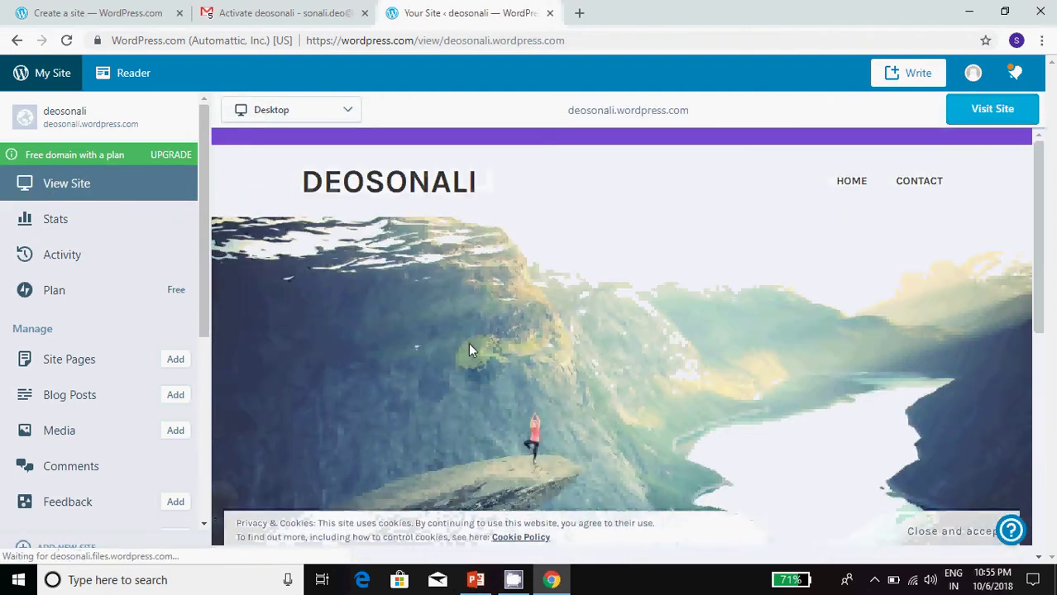
pyautogui.click(65, 188)
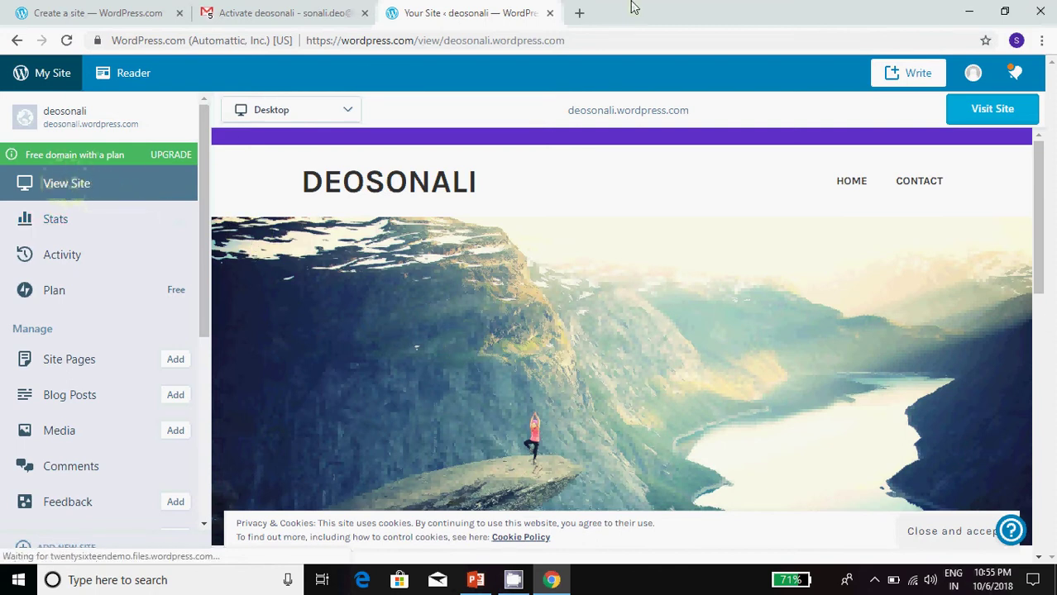
pyautogui.click(88, 191)
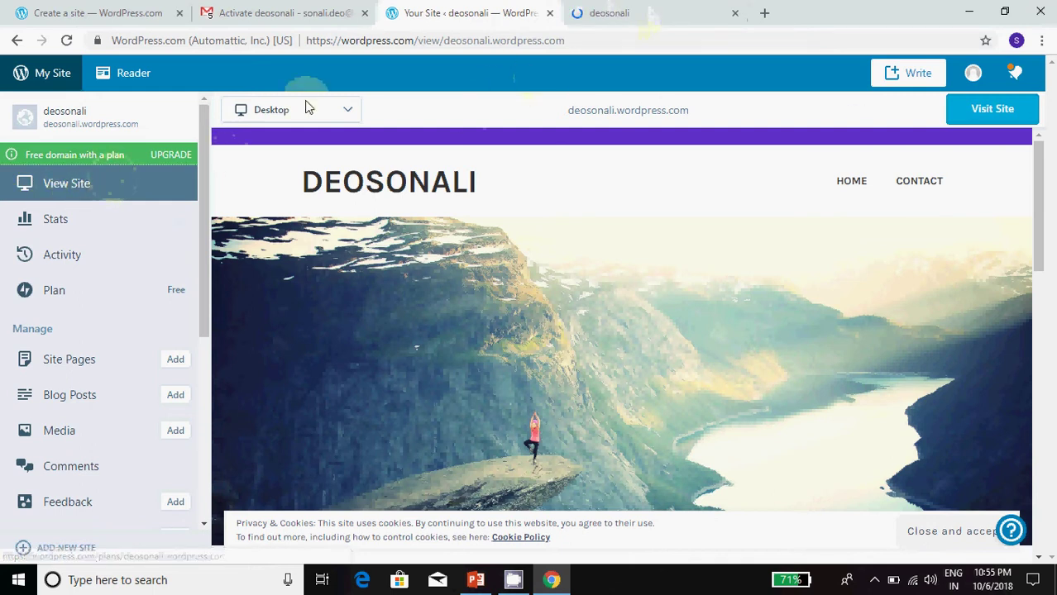
pyautogui.click(601, 21)
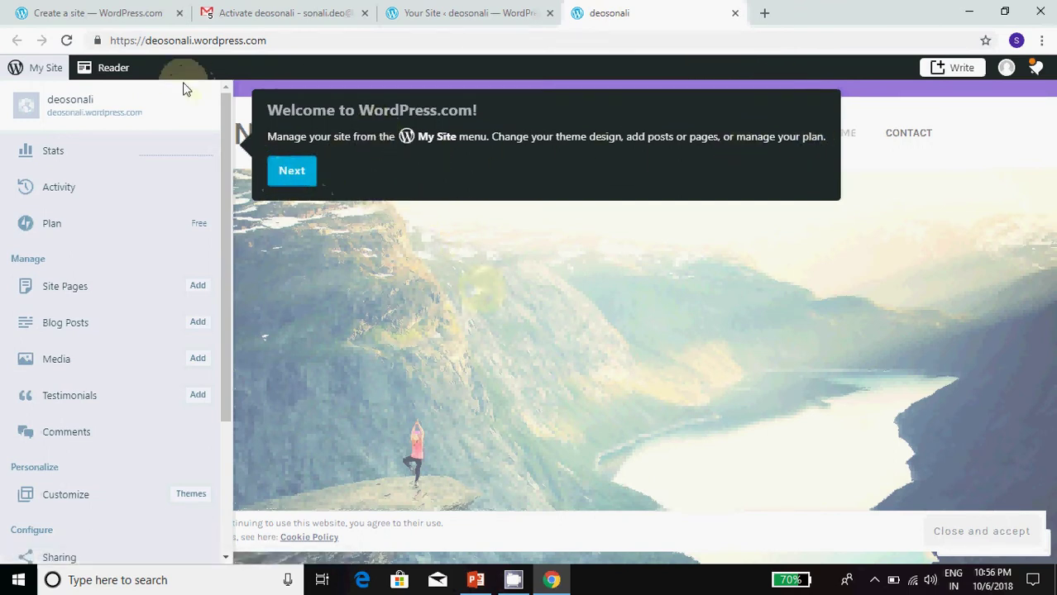
# Step: Hide the site sidebar, dismiss the welcome tour tips, and scroll through the site
pyautogui.click(39, 73)
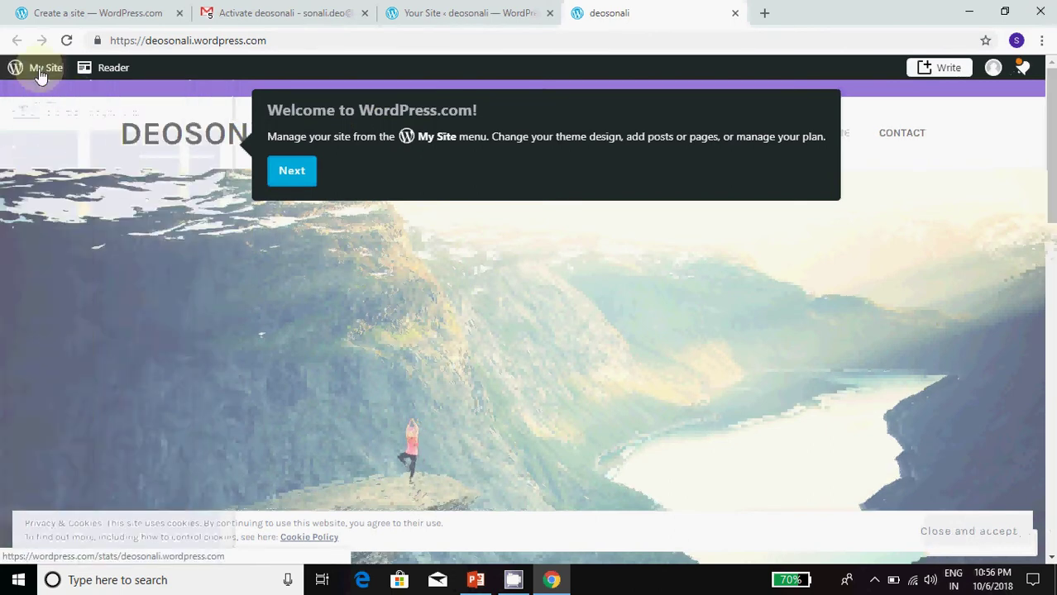
pyautogui.click(287, 173)
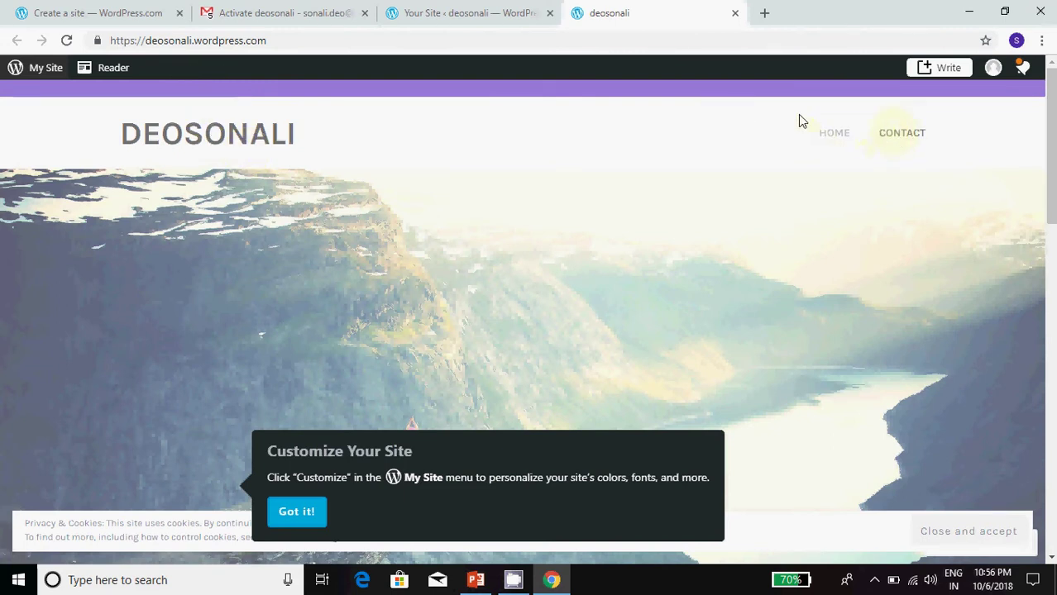
pyautogui.scroll(-4, 749, 342)
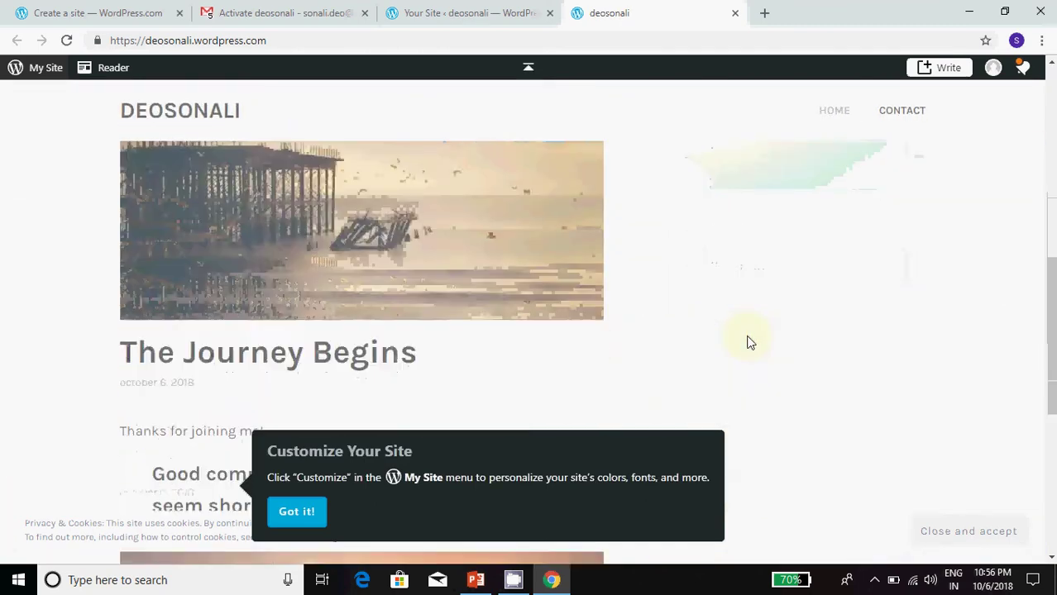
pyautogui.click(296, 524)
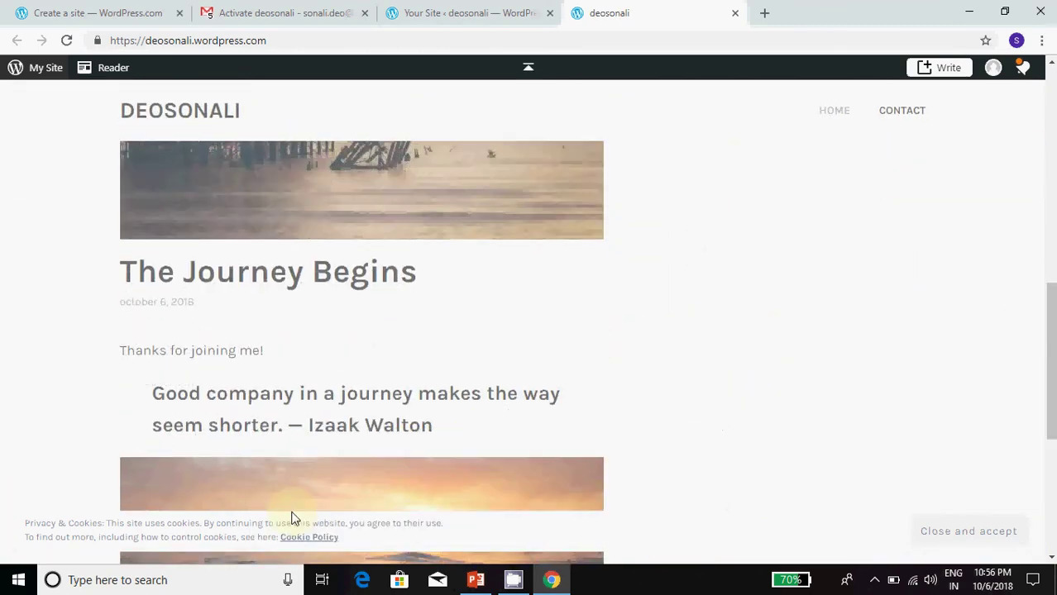
pyautogui.scroll(7, 396, 363)
pyautogui.scroll(-4, 395, 364)
pyautogui.scroll(-2, 396, 364)
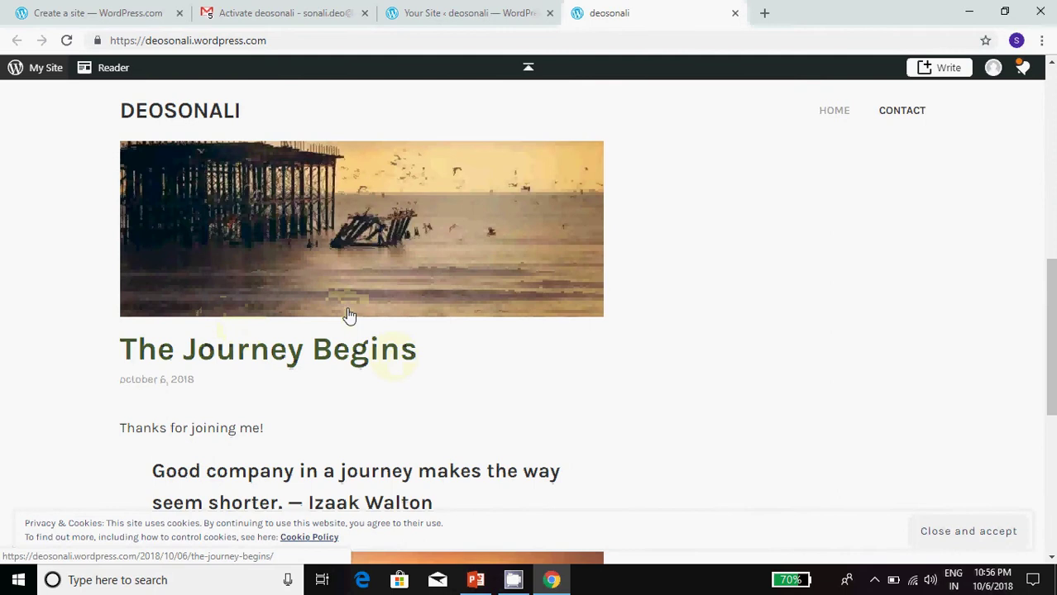
pyautogui.scroll(-3, 366, 373)
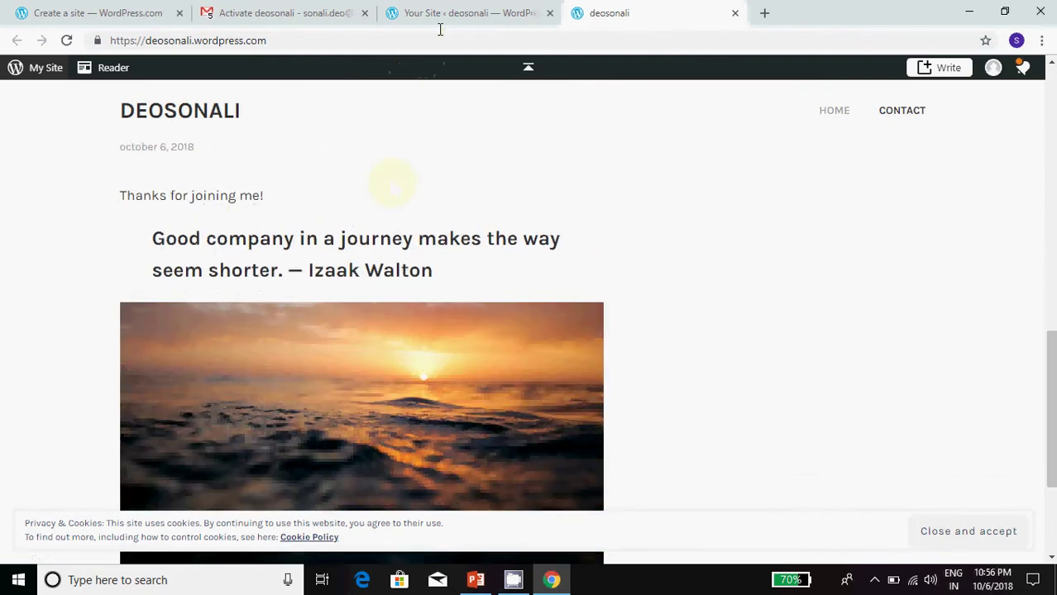
# Step: Back on the dashboard, view The Journey Begins post in the site preview
pyautogui.click(451, 14)
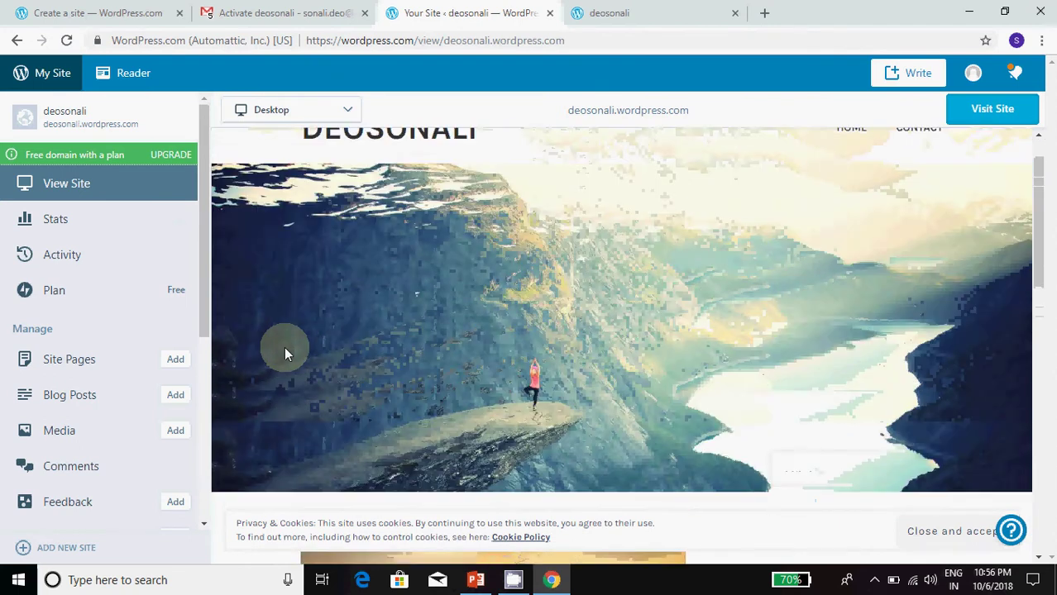
pyautogui.scroll(-5, 449, 418)
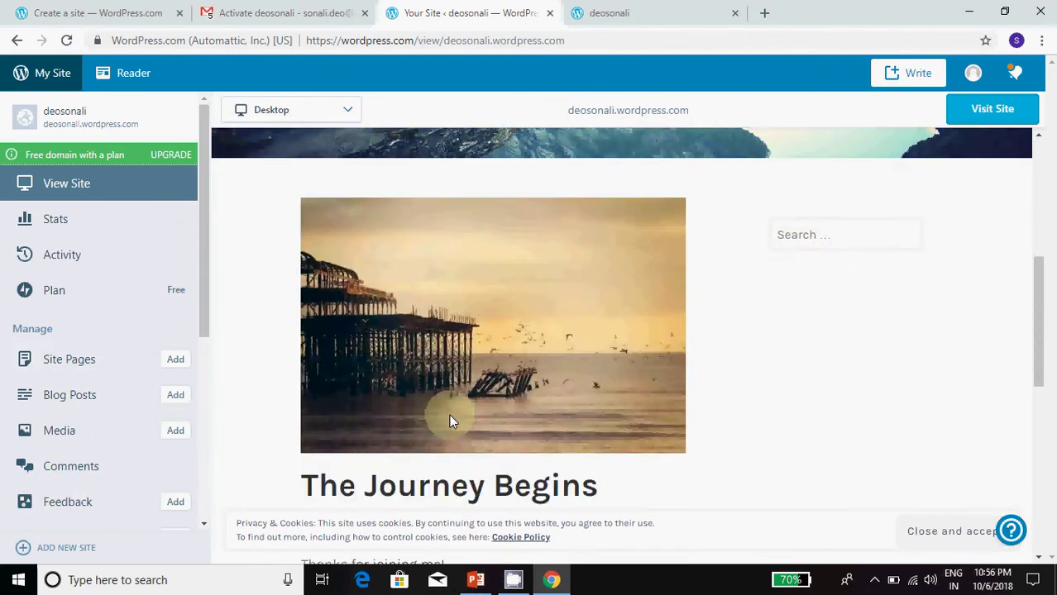
pyautogui.click(449, 418)
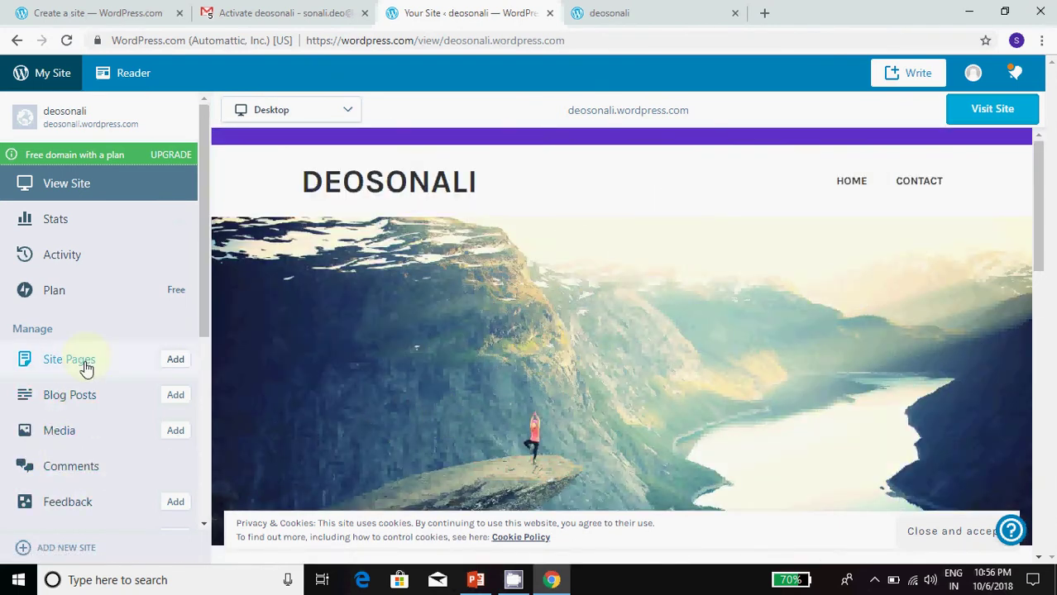
pyautogui.scroll(-5, 571, 306)
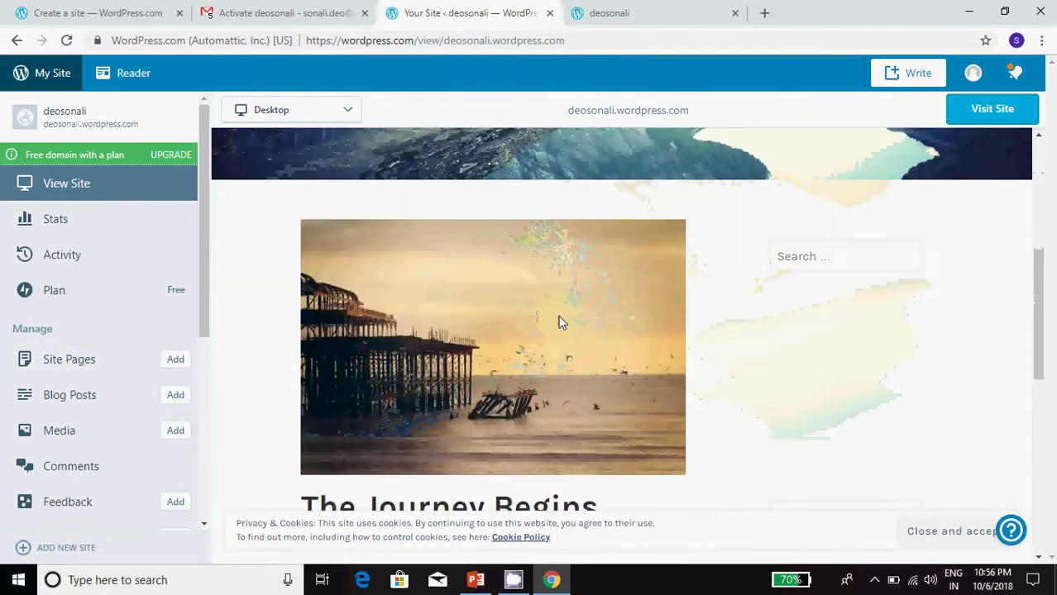
pyautogui.scroll(-6, 559, 319)
pyautogui.scroll(11, 550, 317)
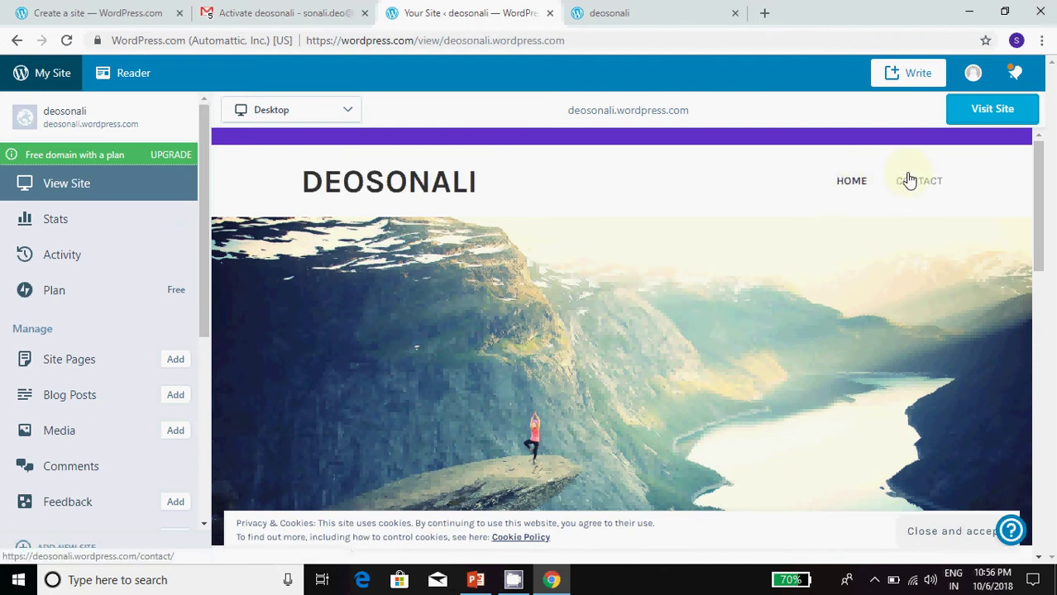
# Step: Check the Contact page in the preview and on the live site, then close the live tab
pyautogui.click(912, 183)
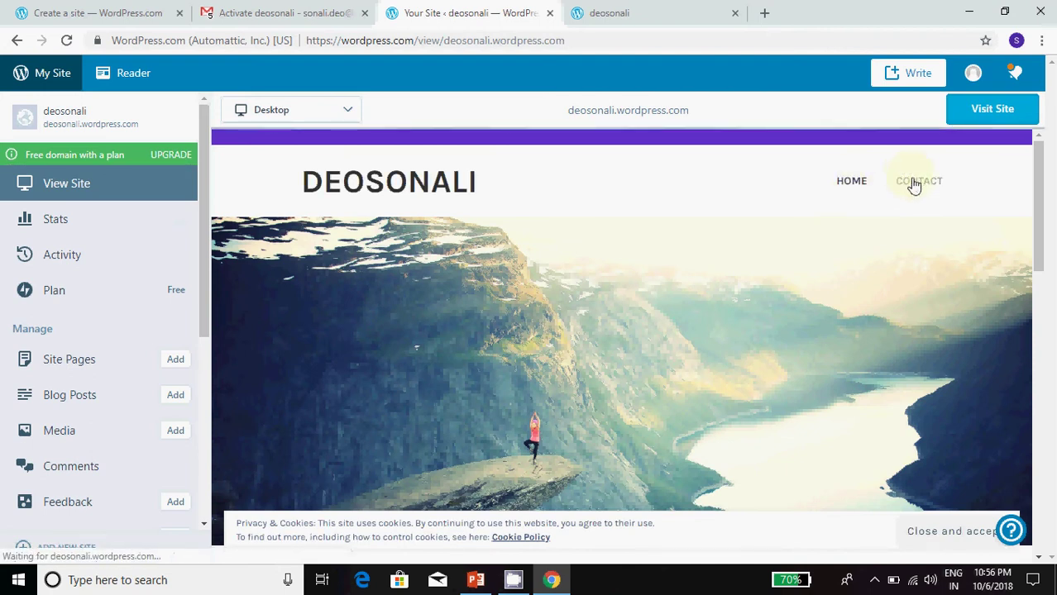
pyautogui.click(637, 8)
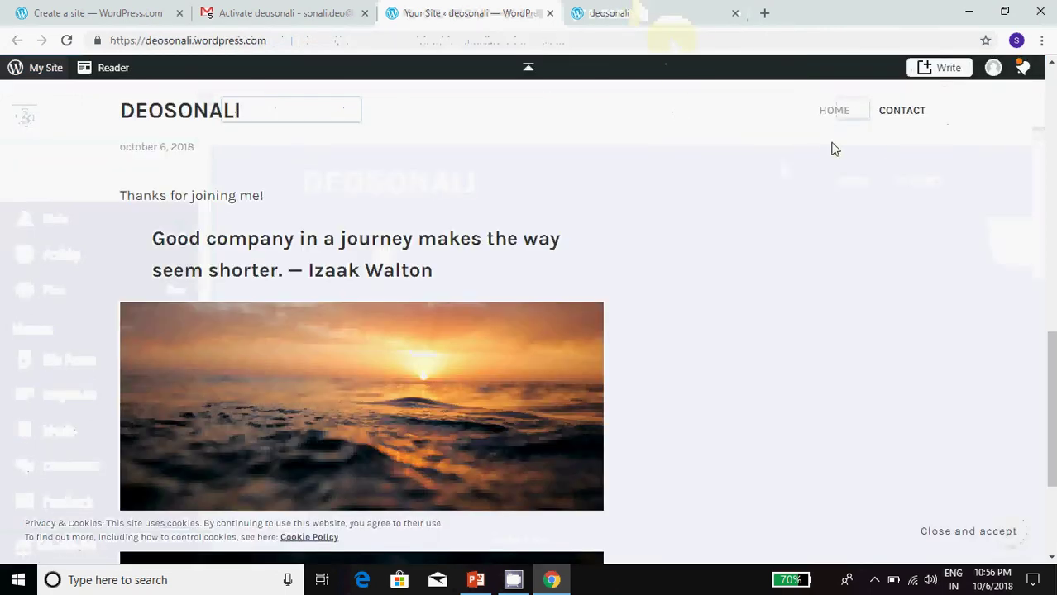
pyautogui.click(897, 114)
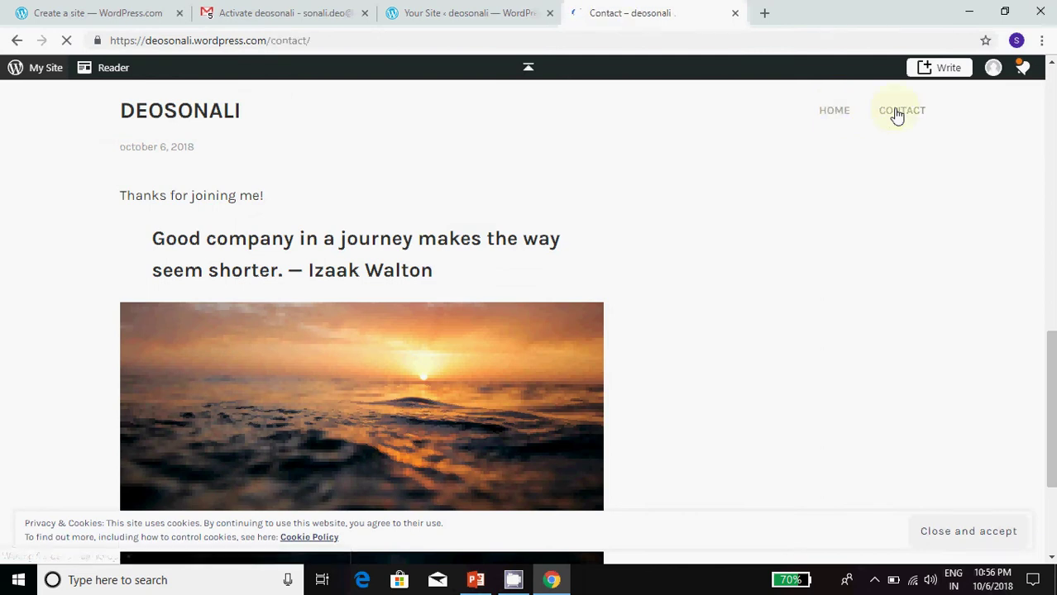
pyautogui.scroll(-10, 597, 354)
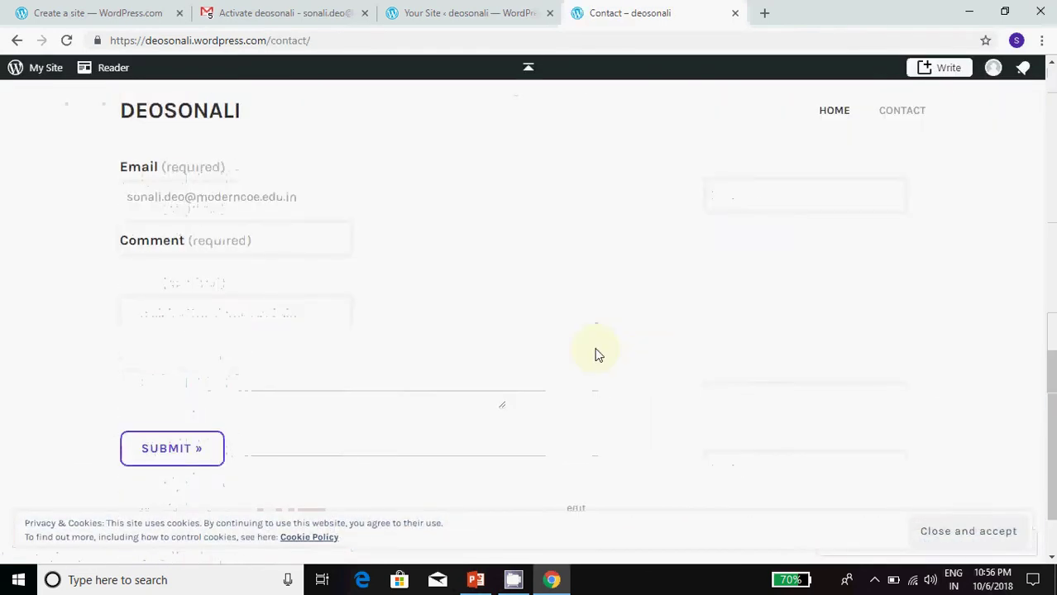
pyautogui.scroll(10, 597, 354)
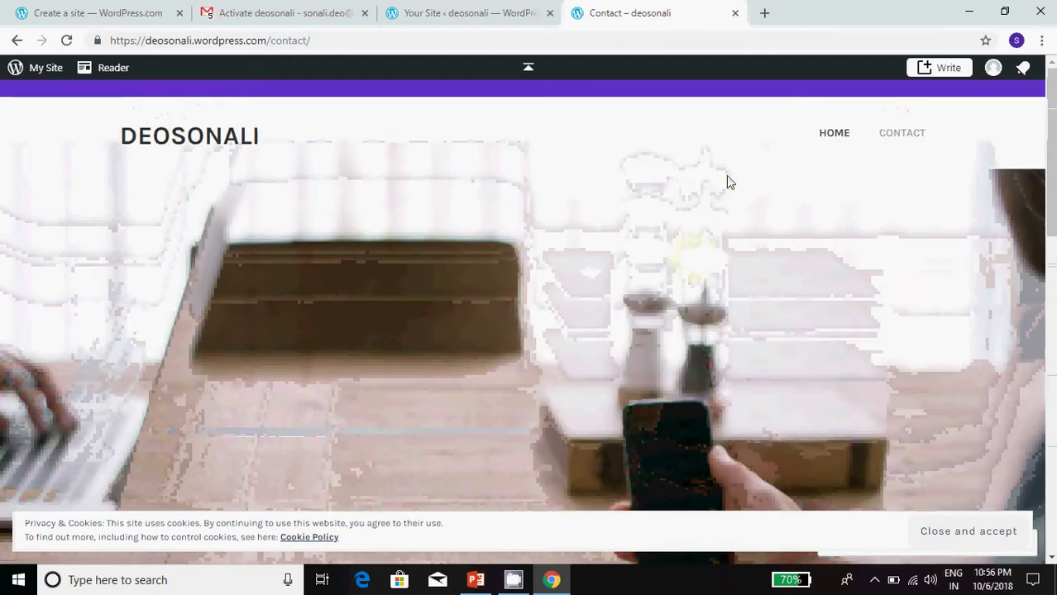
pyautogui.click(735, 13)
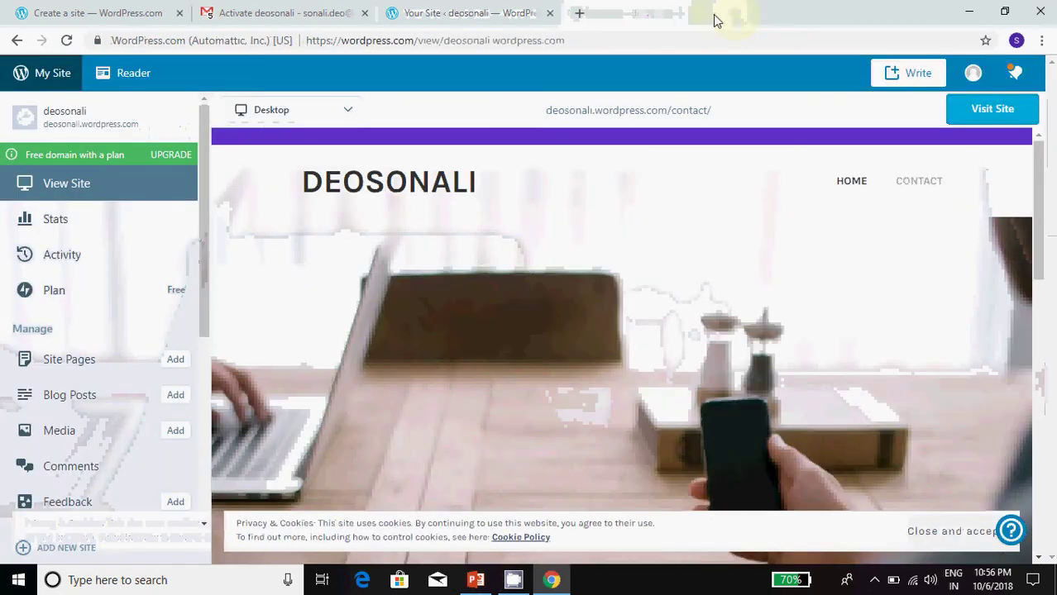
pyautogui.click(848, 183)
pyautogui.click(930, 184)
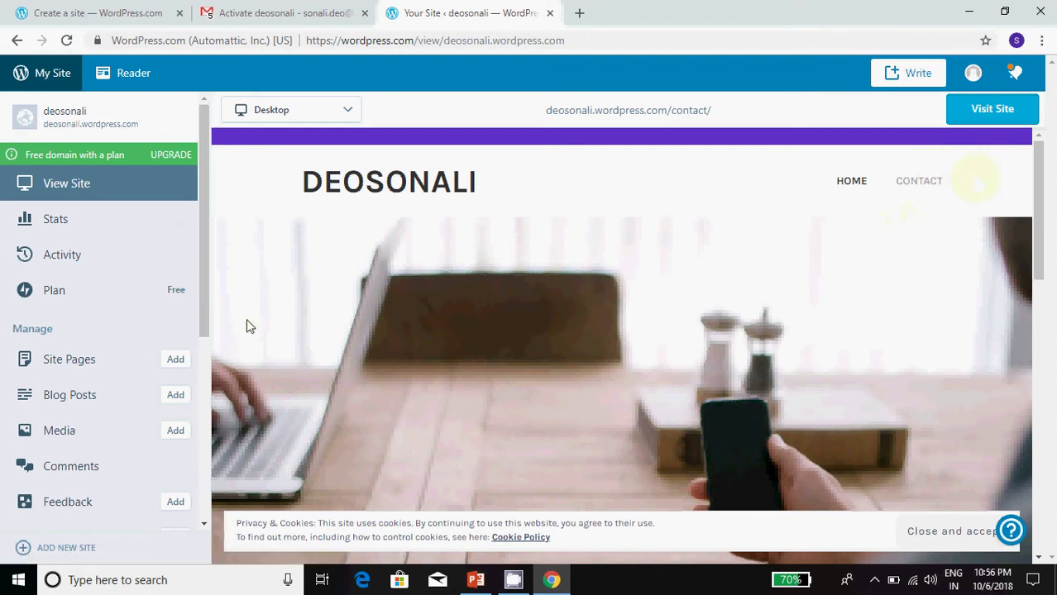
# Step: Create an 'About Me' page with a one-line self-introduction and save the draft
pyautogui.click(174, 359)
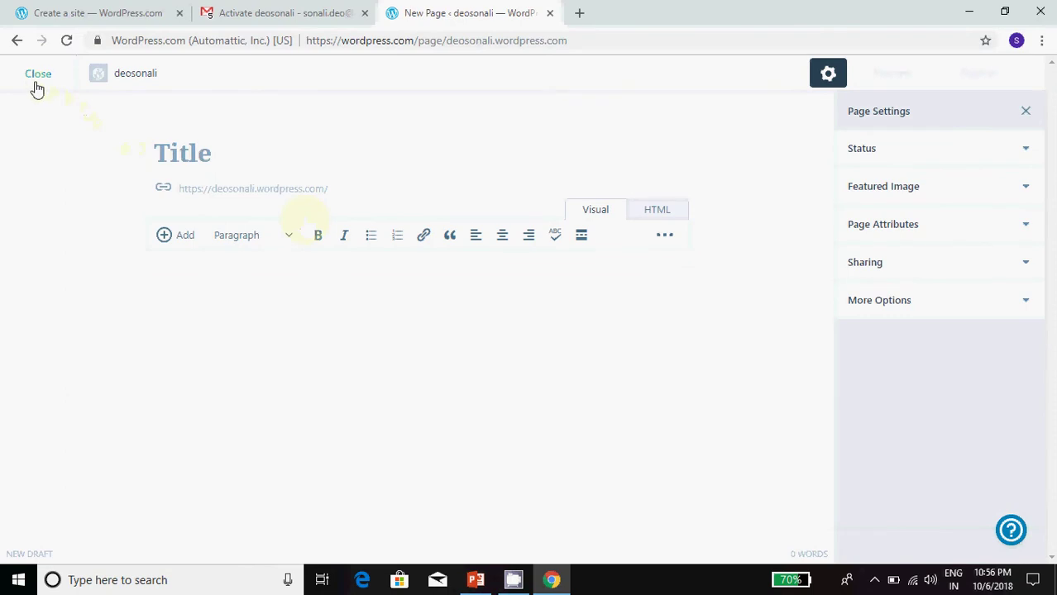
pyautogui.click(35, 78)
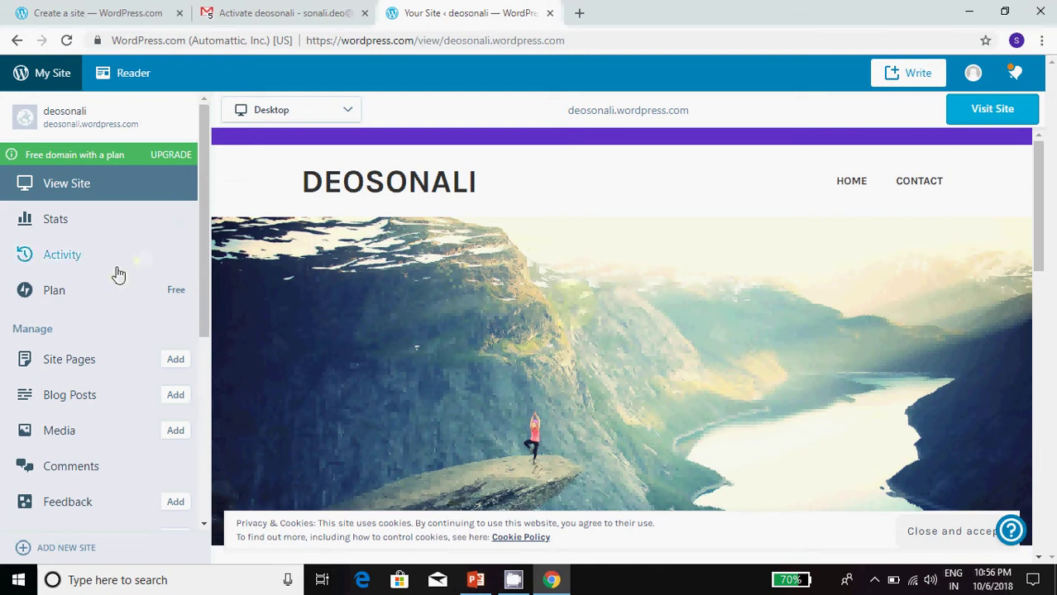
pyautogui.click(73, 360)
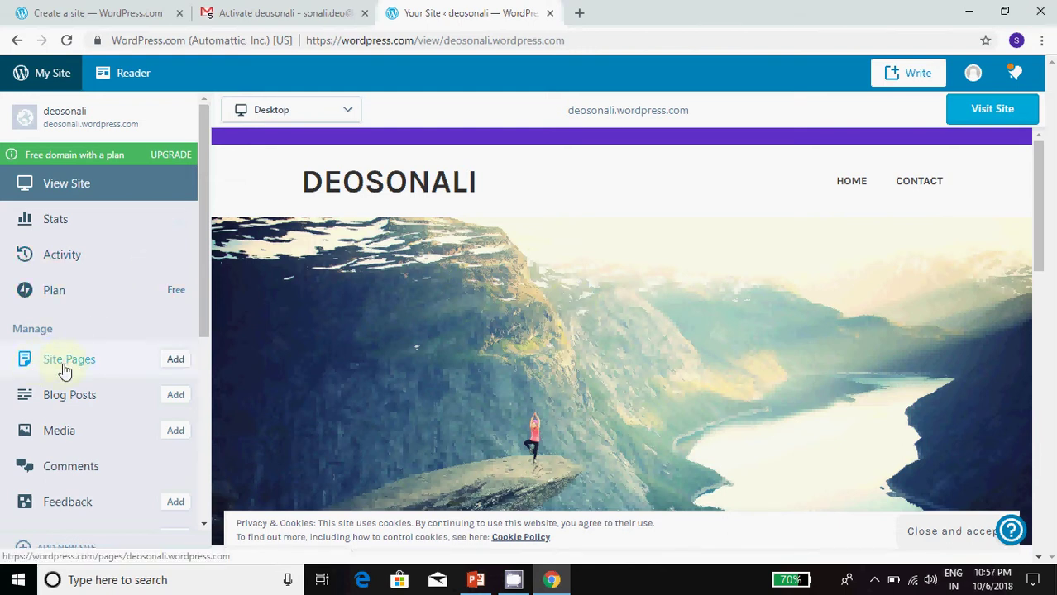
pyautogui.click(173, 364)
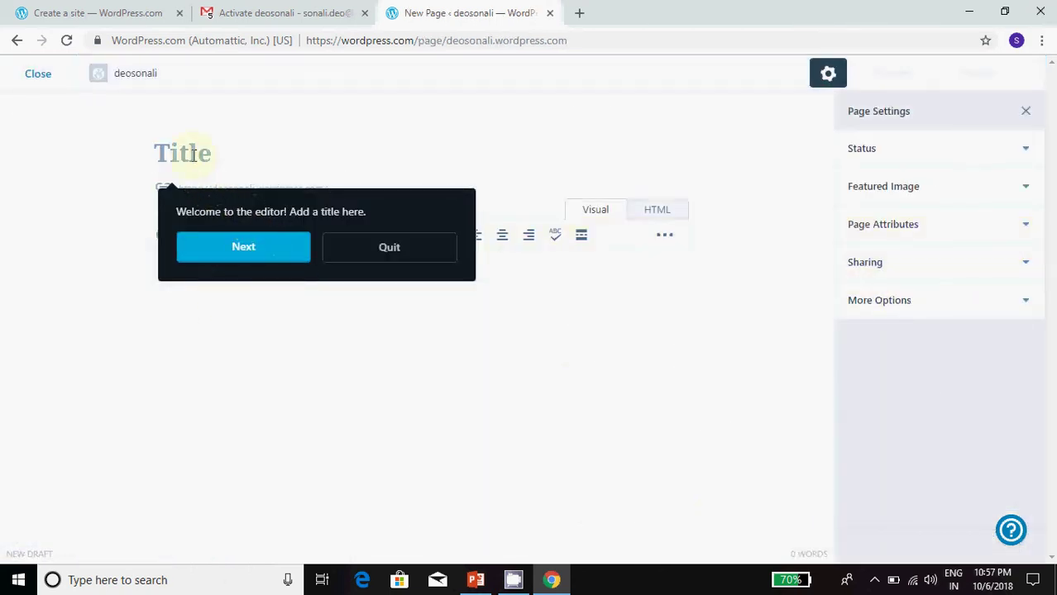
pyautogui.click(369, 237)
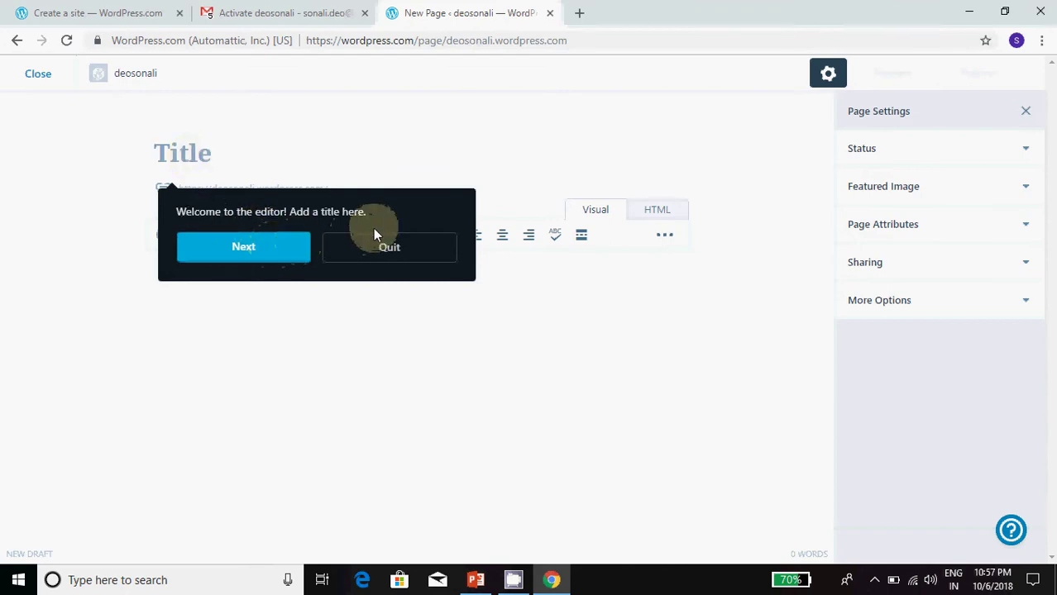
pyautogui.click(193, 145)
pyautogui.write('A')
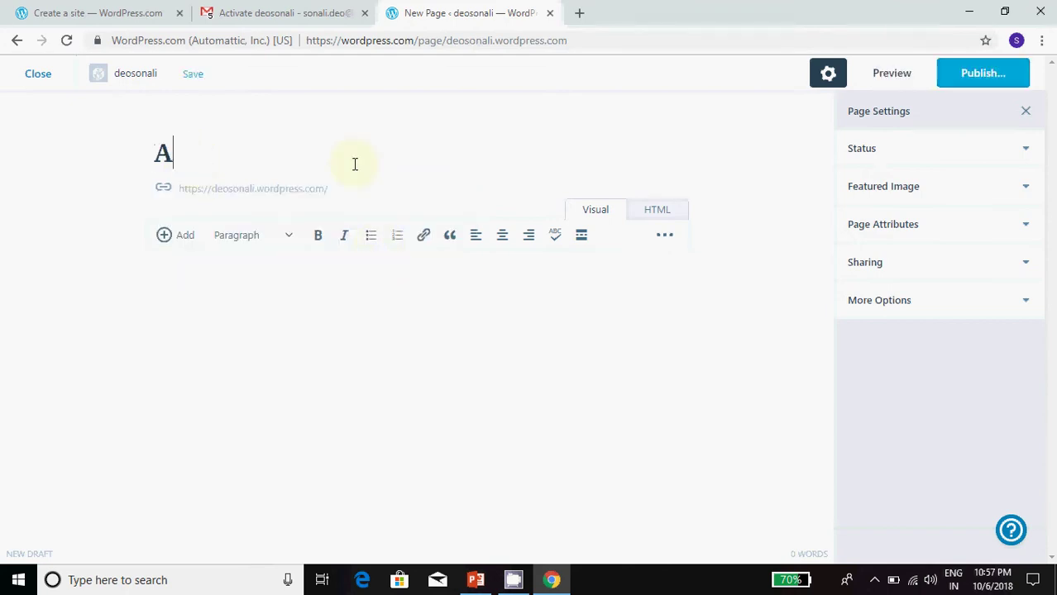
pyautogui.write('bout Me')
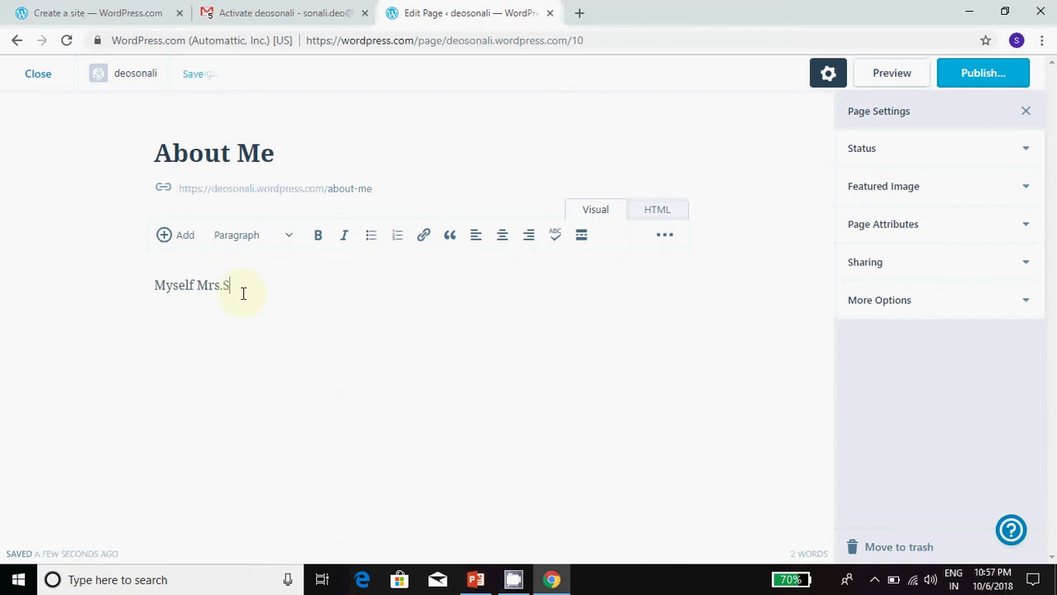
pyautogui.write('li')
pyautogui.click(880, 79)
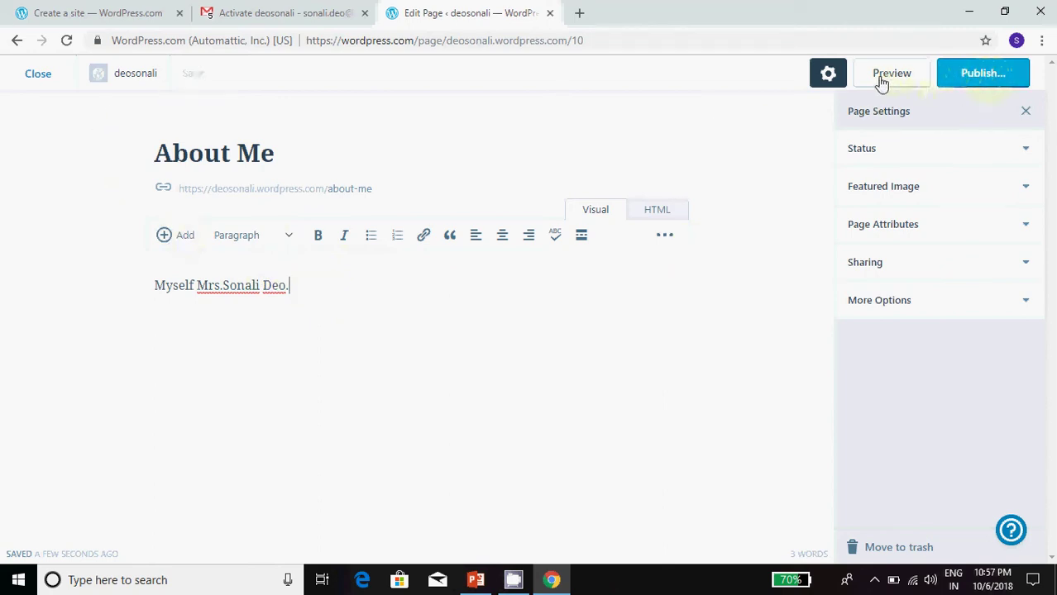
# Step: Review the About Me page in the preview, close it, and publish the page
pyautogui.click(989, 74)
pyautogui.click(891, 76)
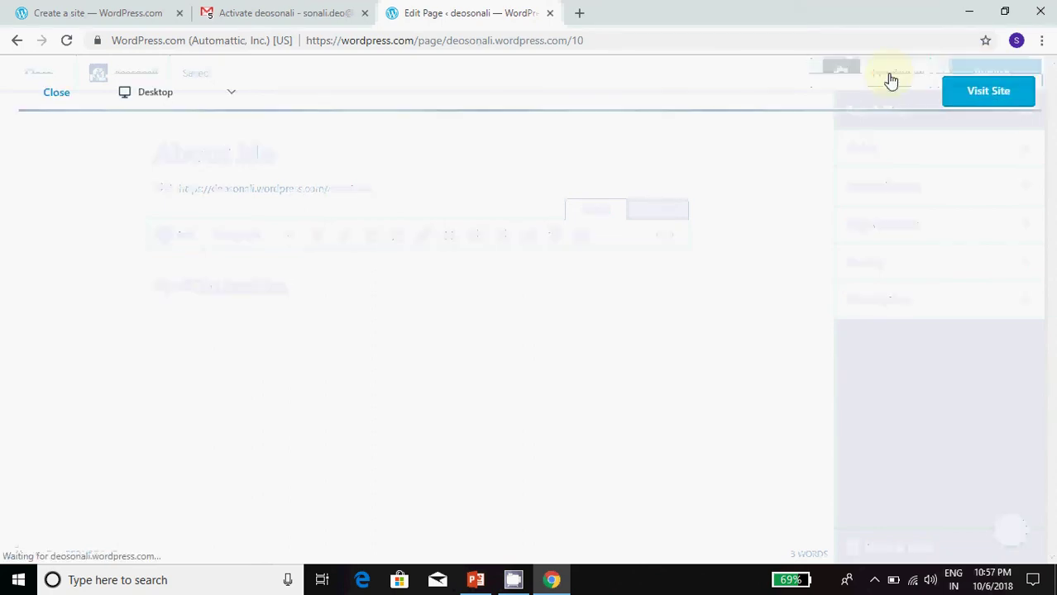
pyautogui.scroll(-5, 604, 339)
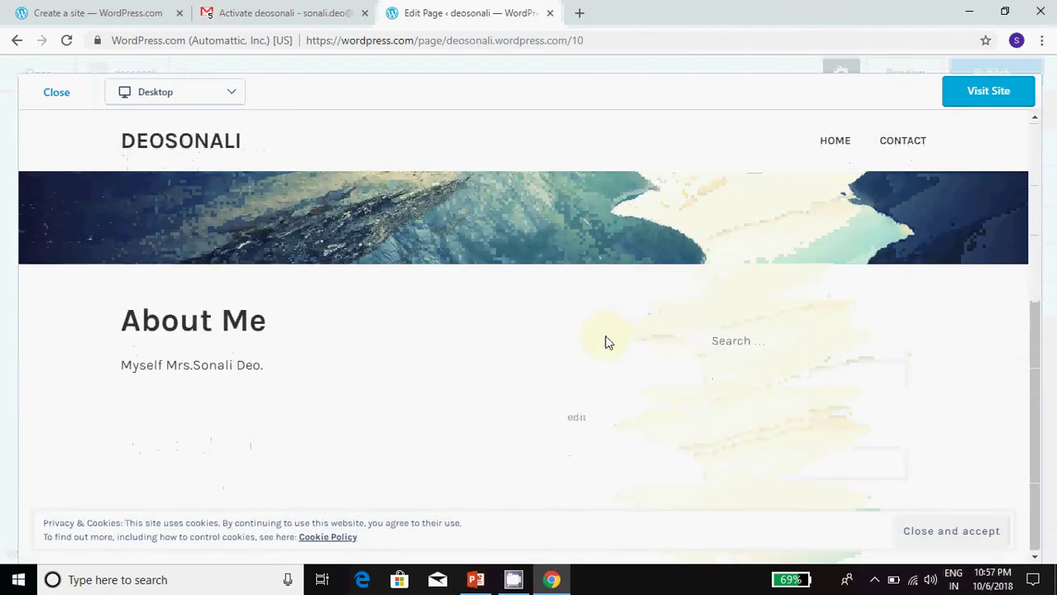
pyautogui.click(133, 314)
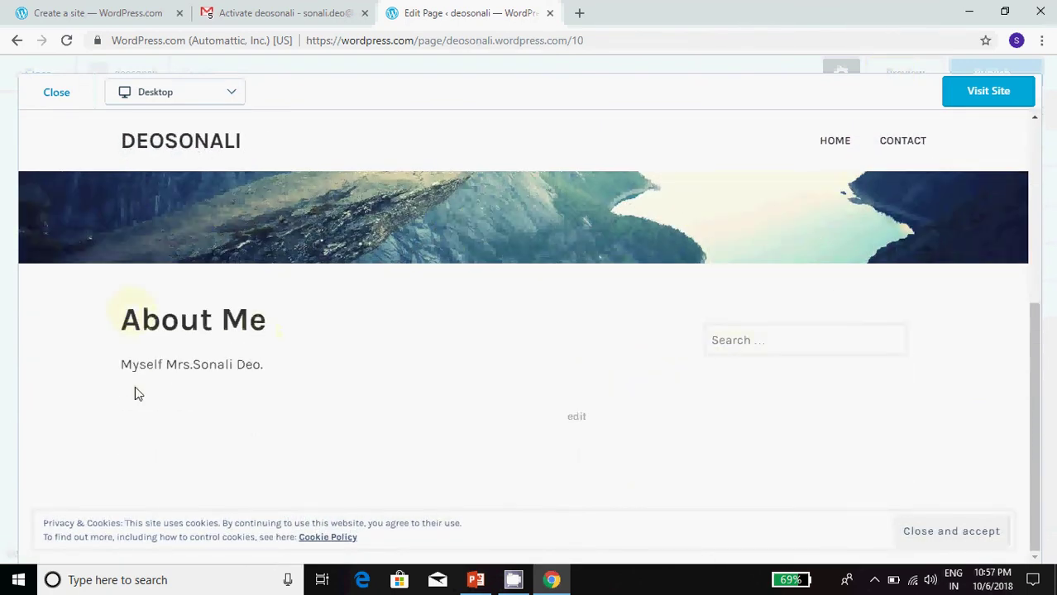
pyautogui.moveTo(121, 365); pyautogui.dragTo(276, 374)
pyautogui.click(442, 330)
pyautogui.click(834, 141)
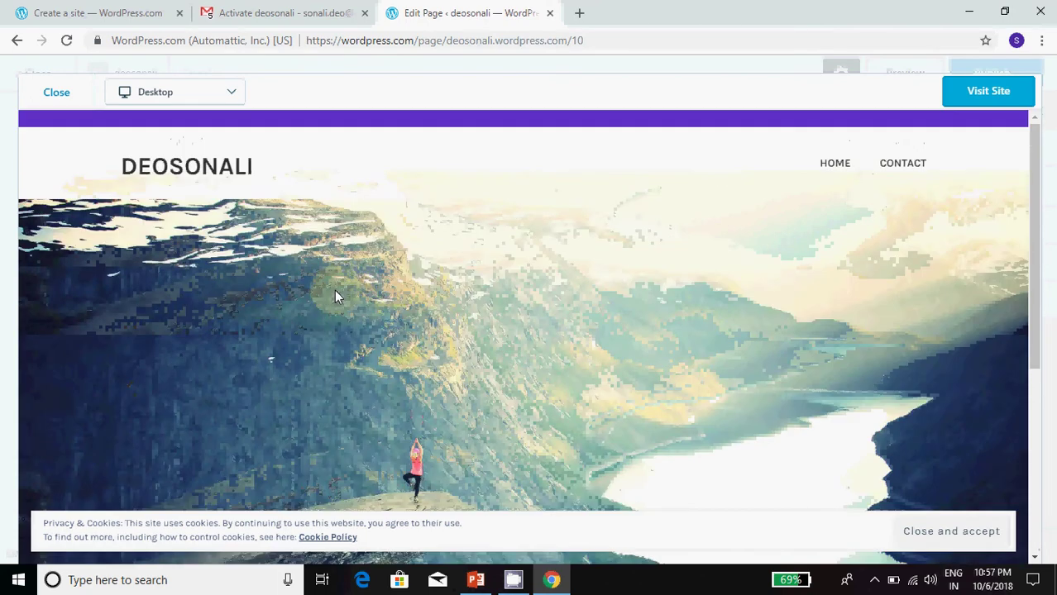
pyautogui.click(56, 94)
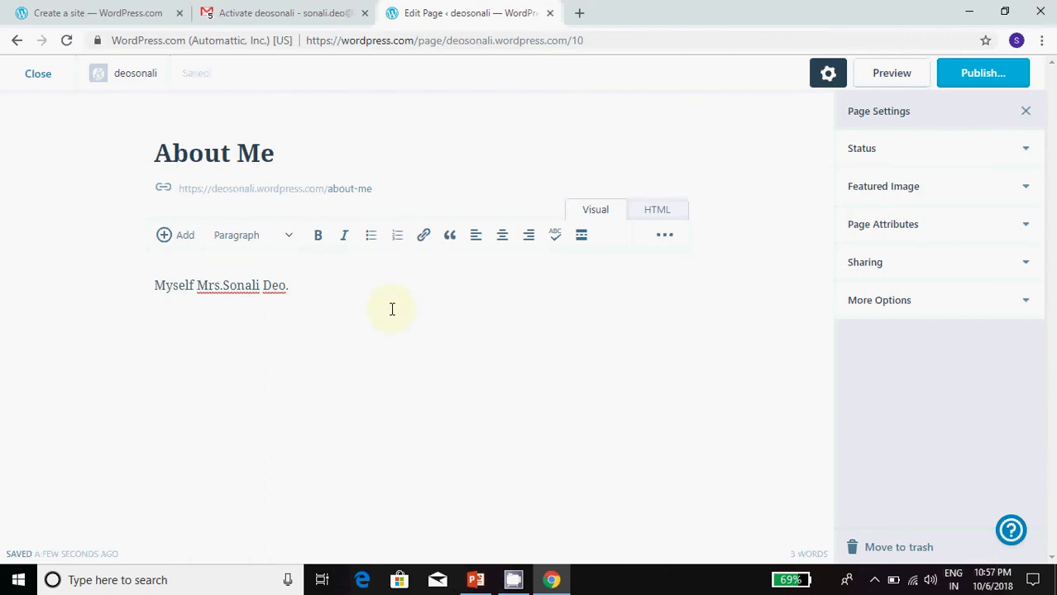
pyautogui.click(972, 74)
pyautogui.click(975, 75)
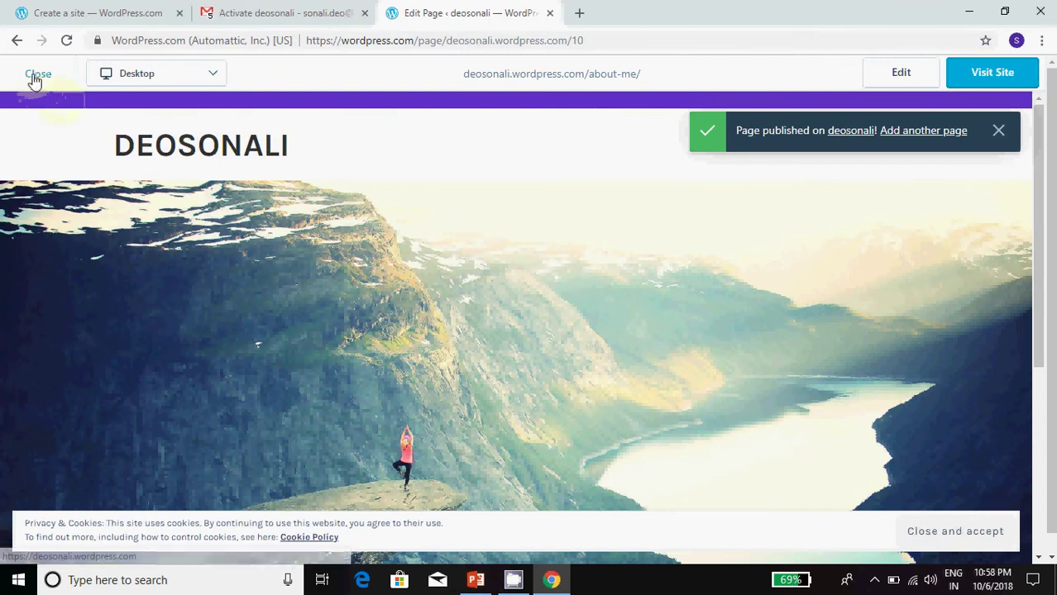
# Step: Open the live deosonali.wordpress.com home page in a new tab, scroll it, and return to the dashboard
pyautogui.click(34, 74)
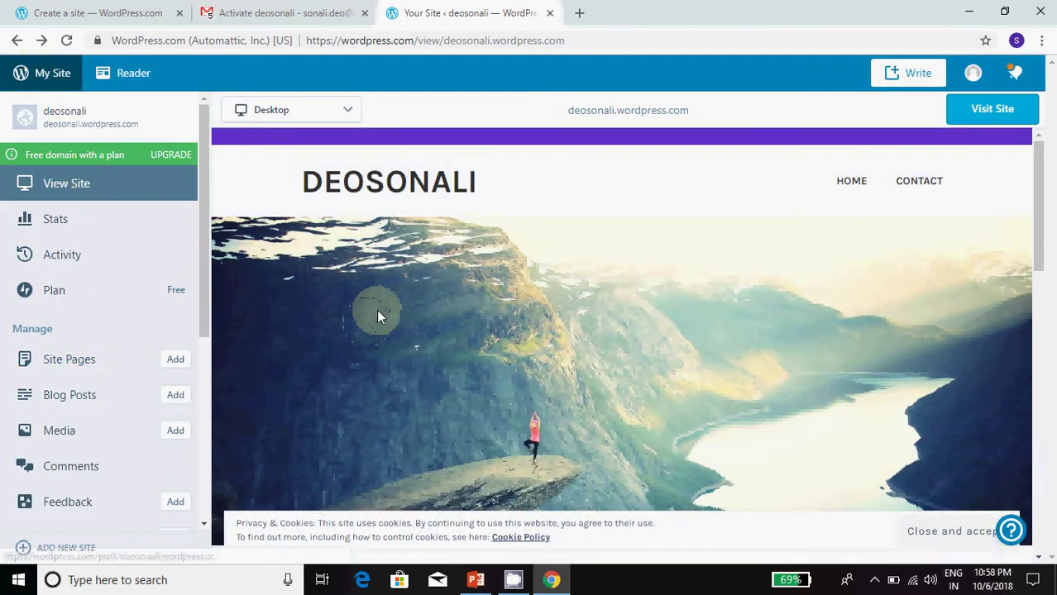
pyautogui.click(84, 183)
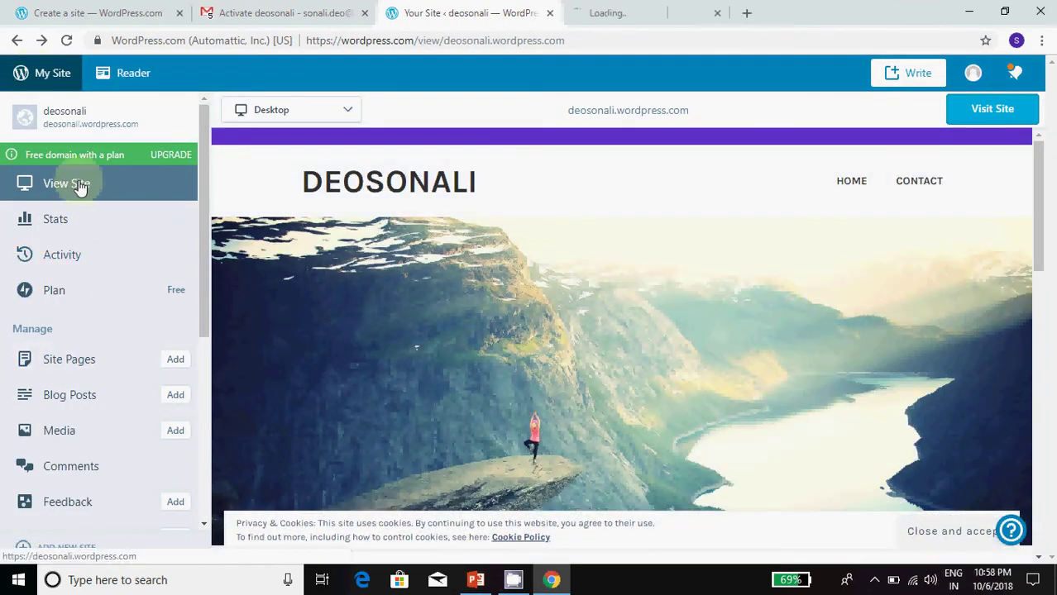
pyautogui.click(614, 12)
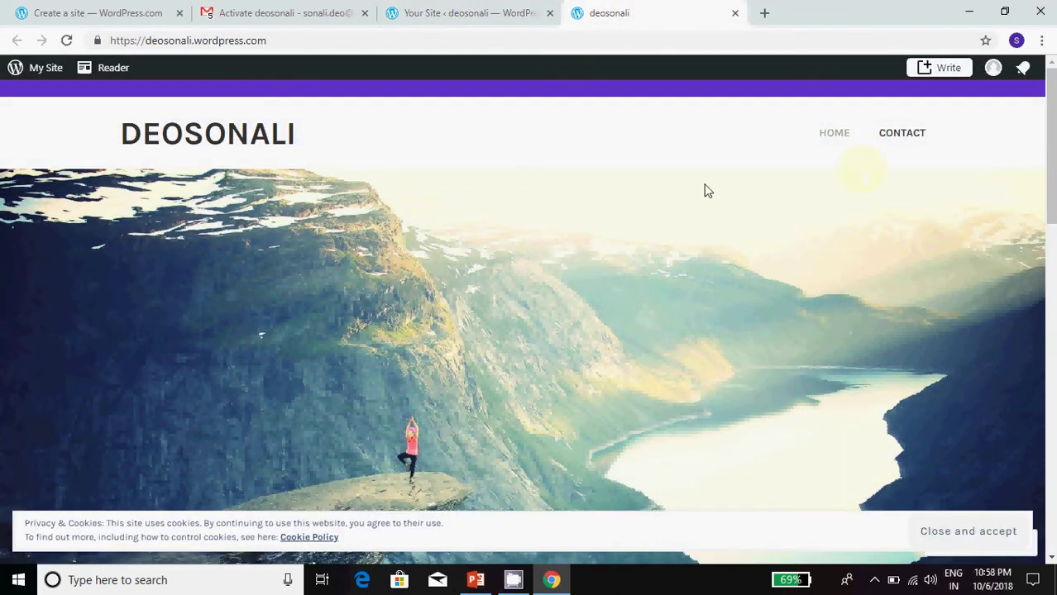
pyautogui.scroll(-10, 505, 401)
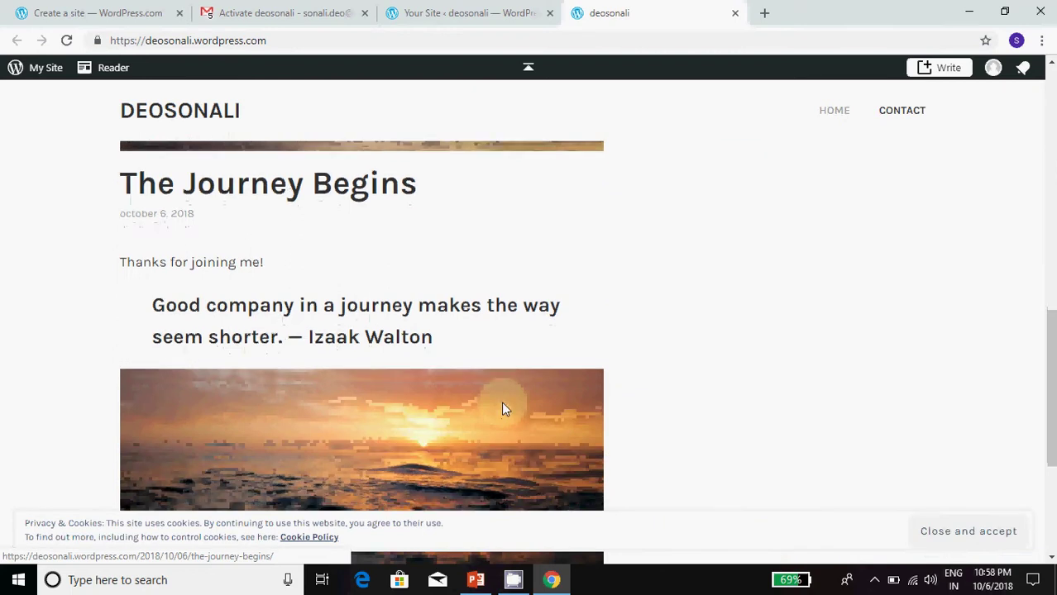
pyautogui.scroll(10, 497, 389)
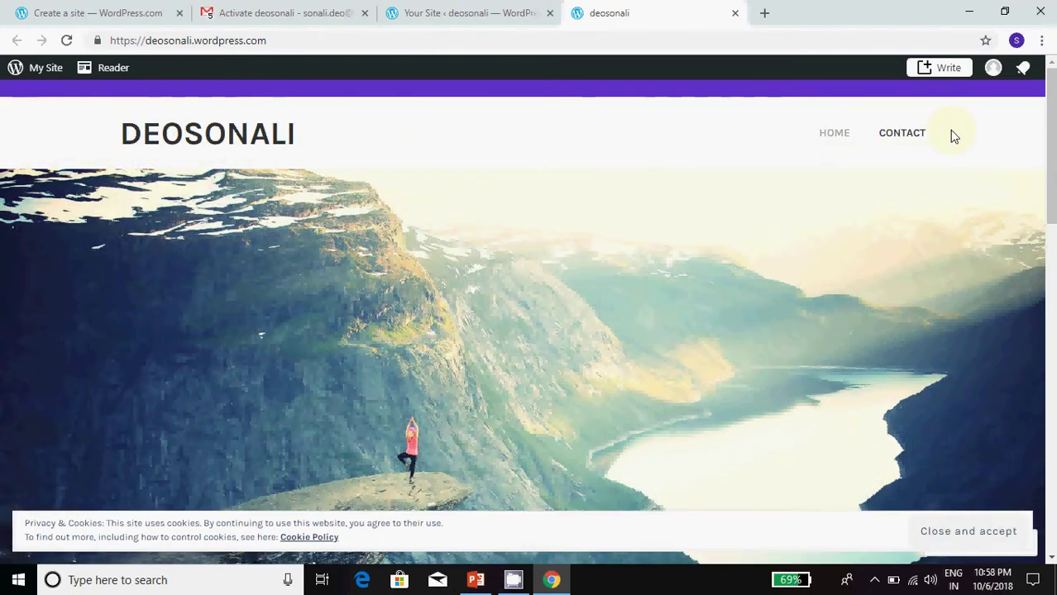
pyautogui.click(464, 10)
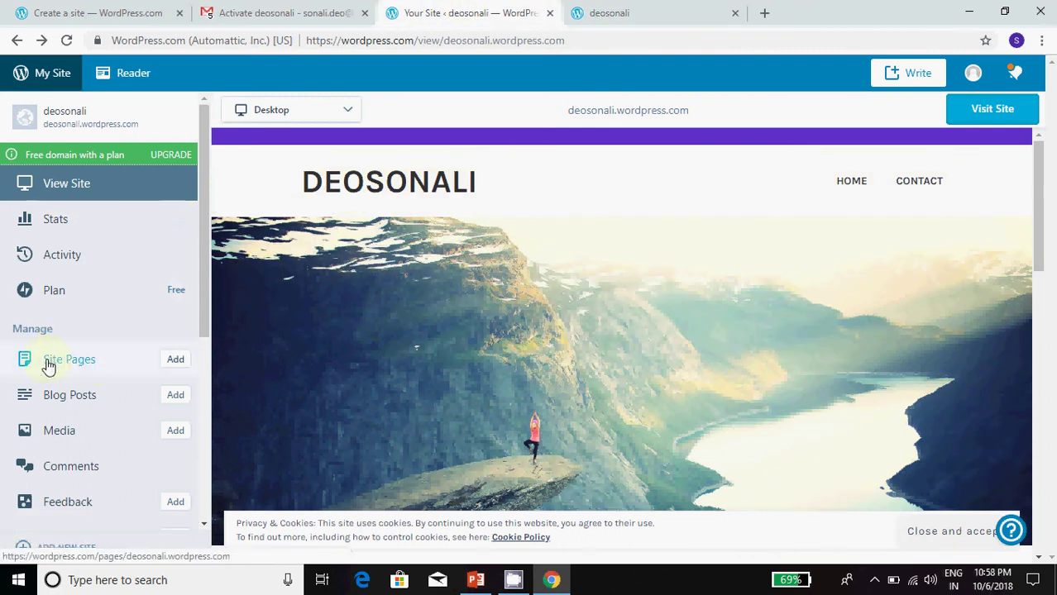
# Step: Open the Site Pages list, view About Me in the editor, and return to the list
pyautogui.click(53, 362)
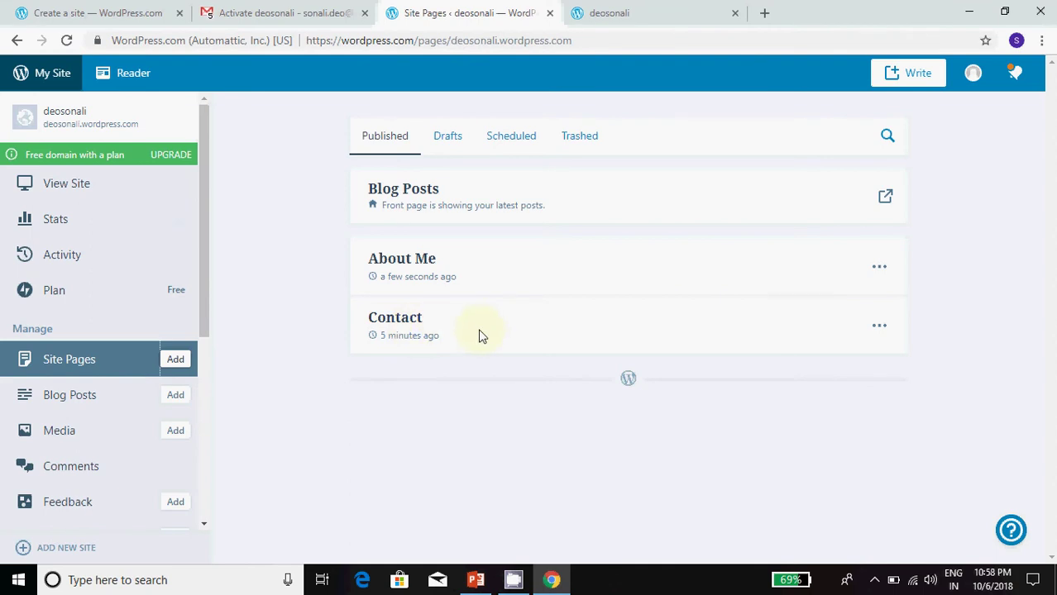
pyautogui.click(407, 265)
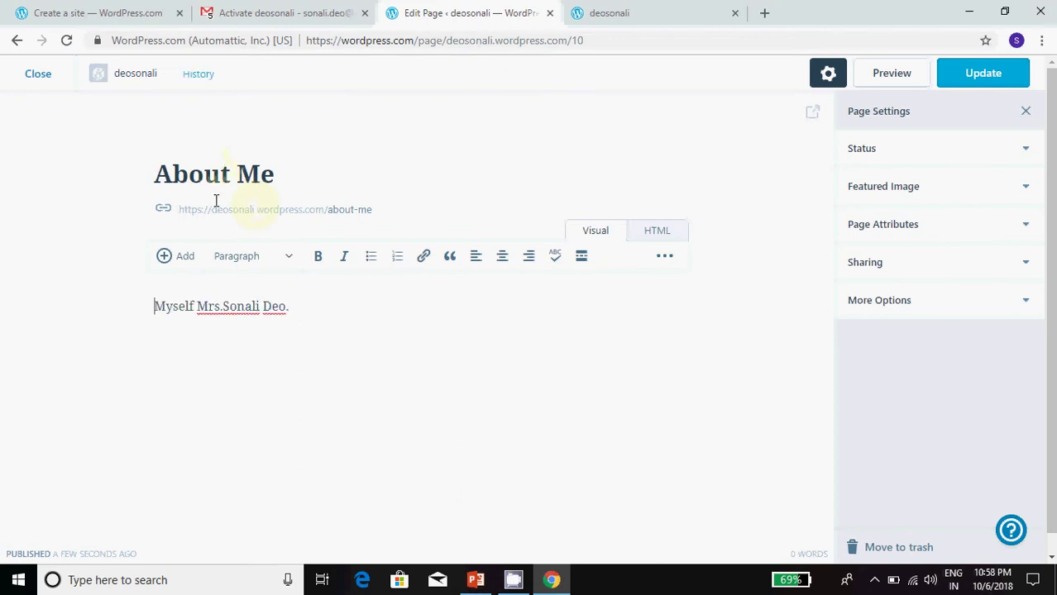
pyautogui.click(35, 75)
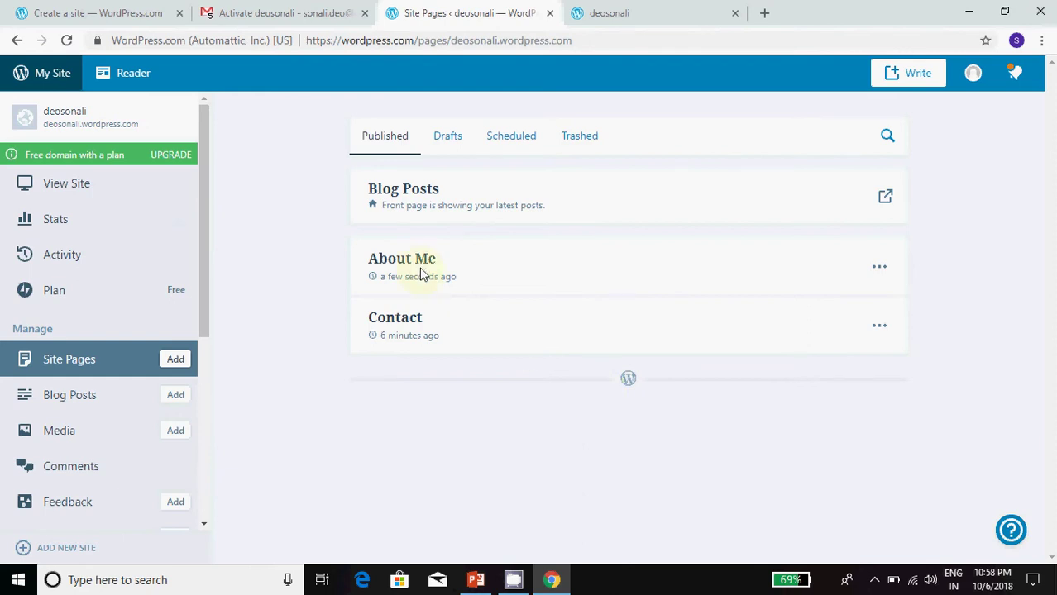
pyautogui.moveTo(204, 293); pyautogui.dragTo(177, 428)
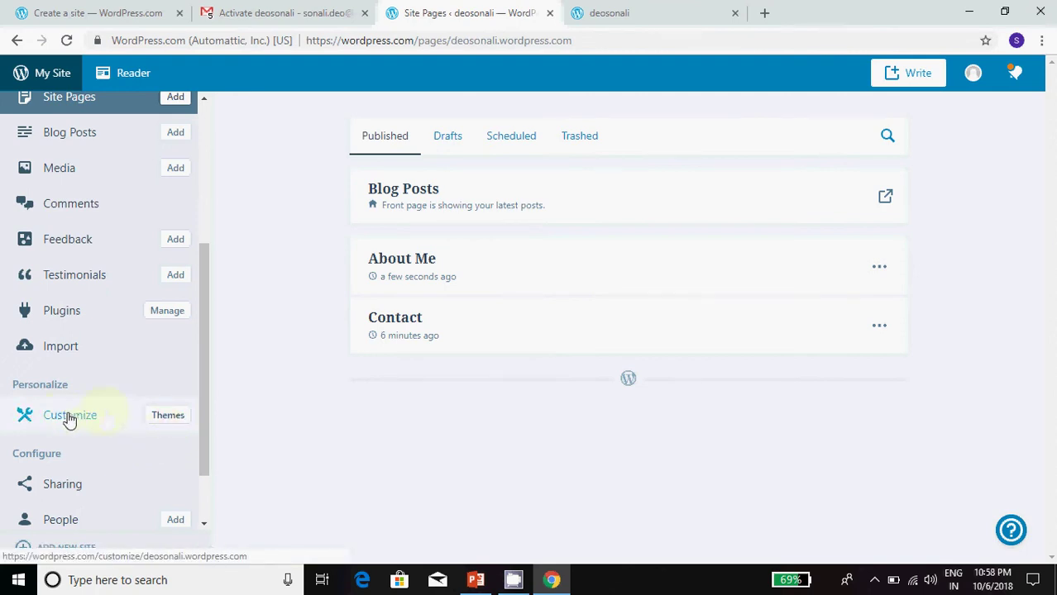
# Step: In the Customizer, create a new menu named About Us assigned to the Header location
pyautogui.click(70, 421)
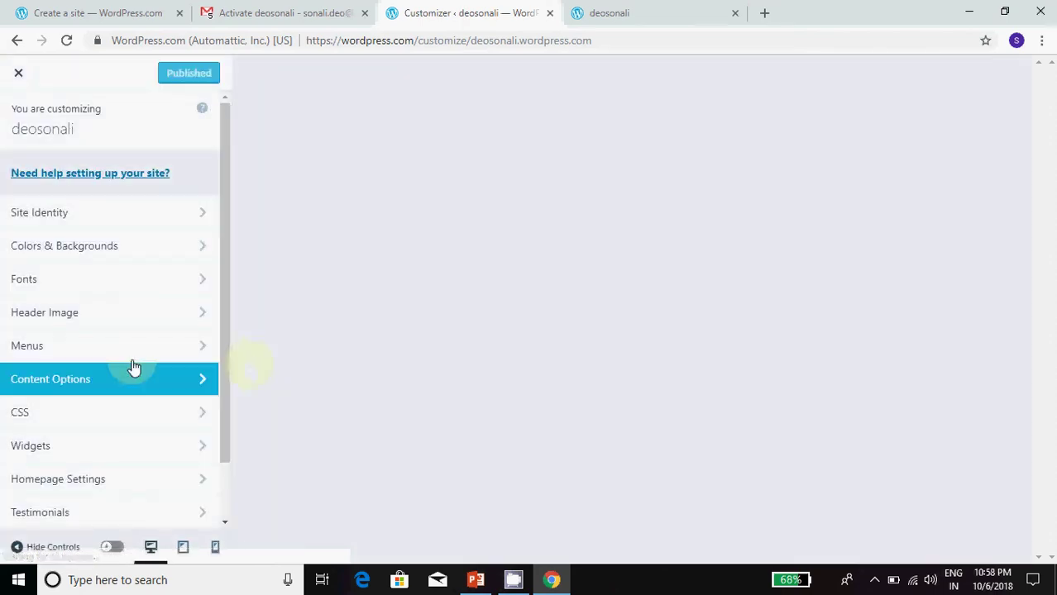
pyautogui.click(84, 351)
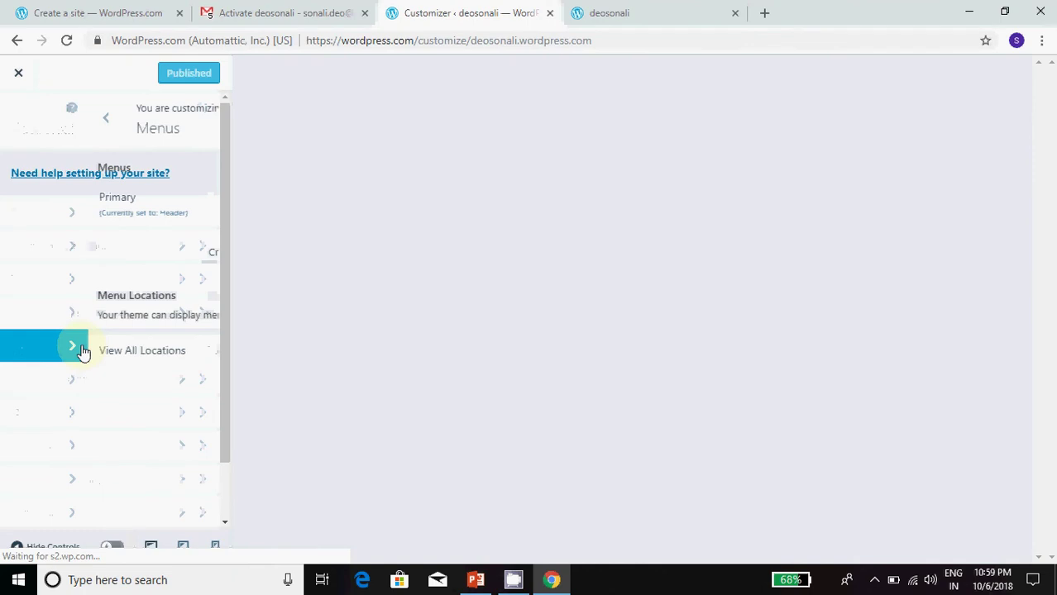
pyautogui.click(173, 252)
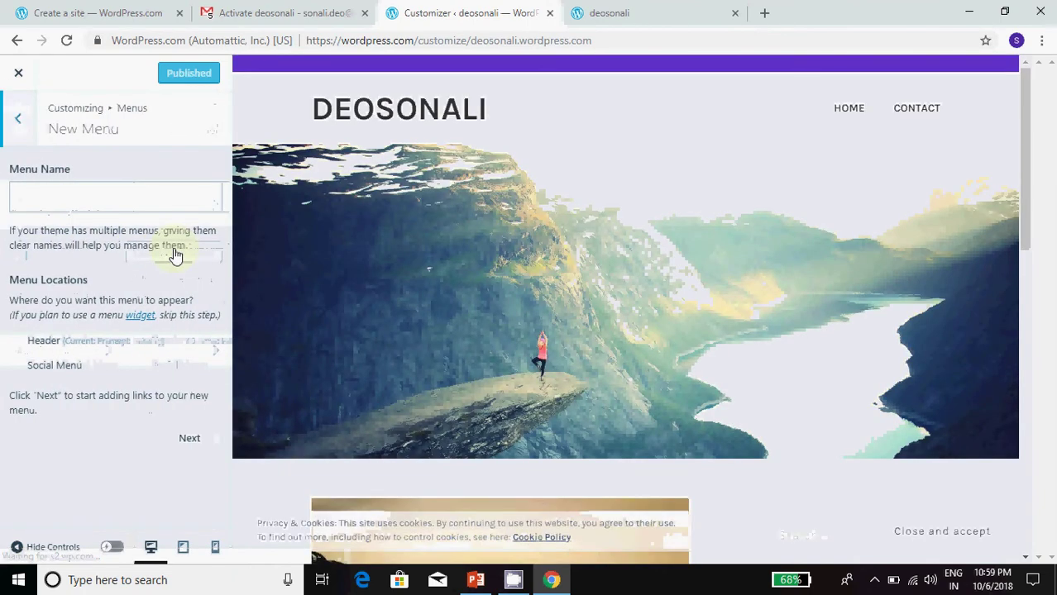
pyautogui.click(68, 195)
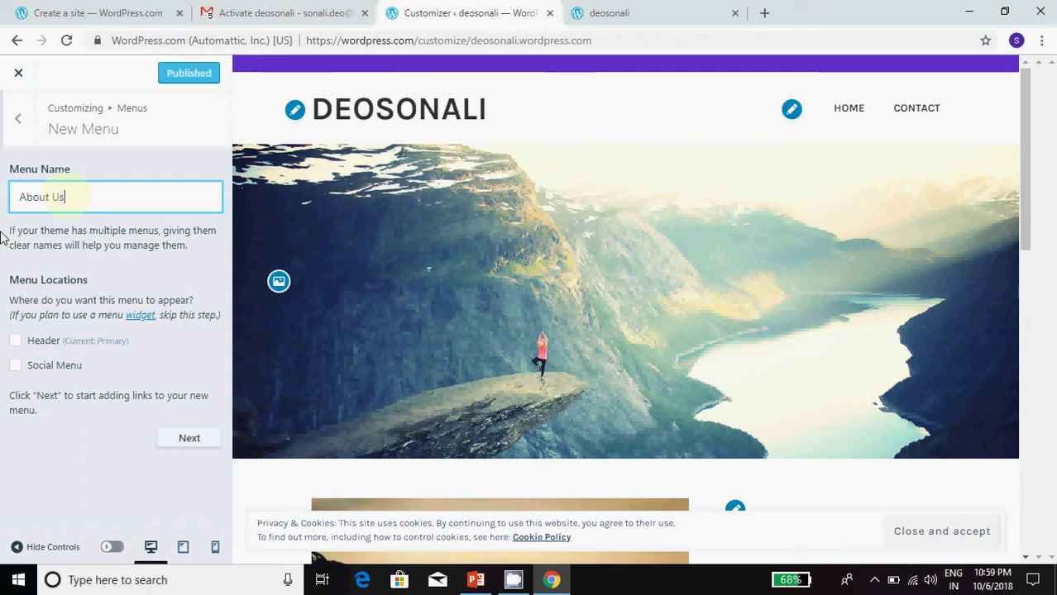
pyautogui.click(12, 346)
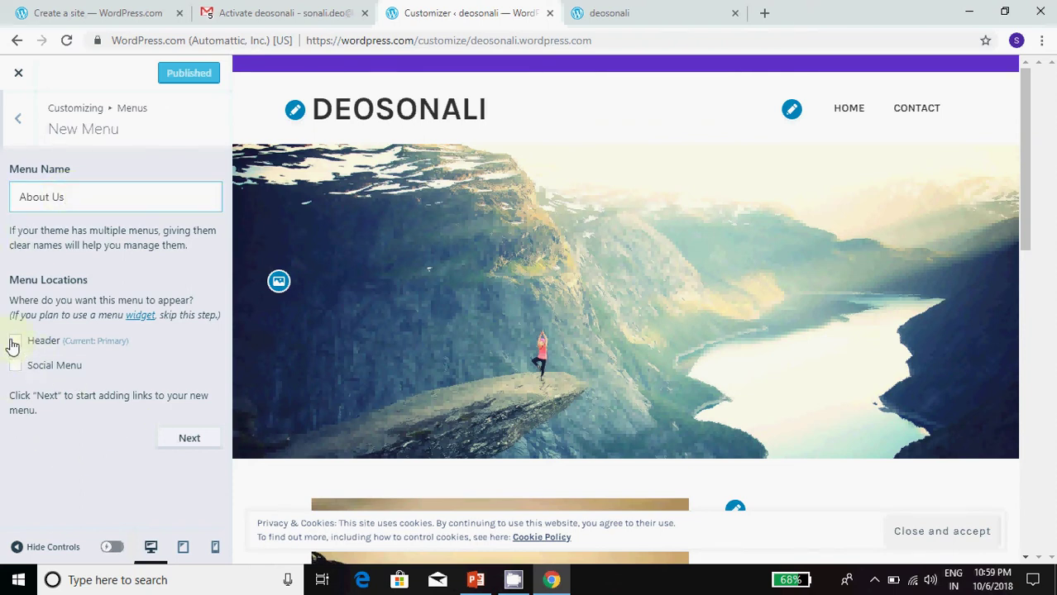
pyautogui.click(189, 436)
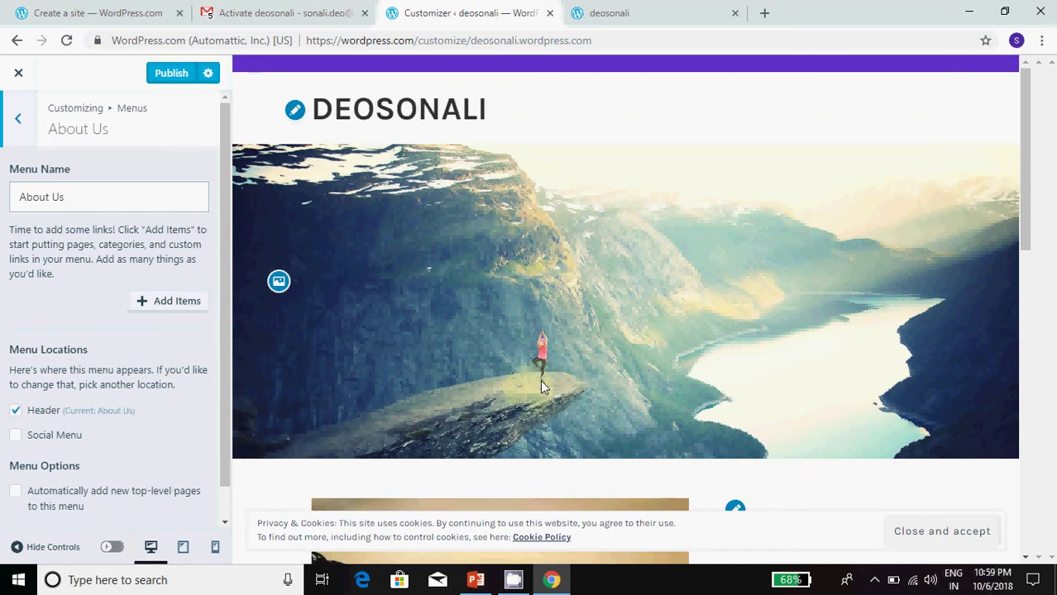
pyautogui.scroll(-6, 542, 385)
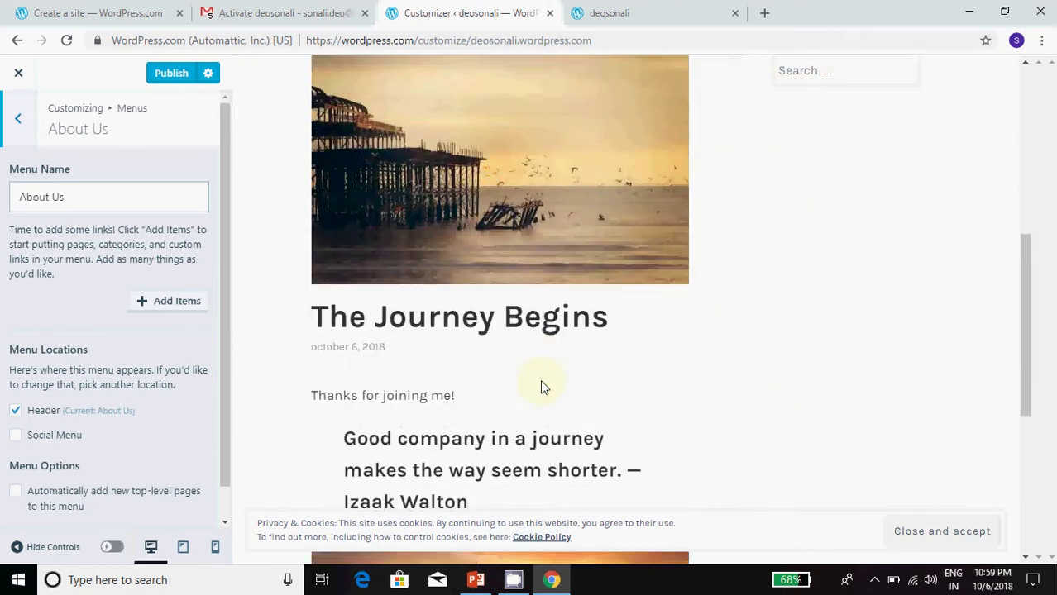
pyautogui.scroll(6, 542, 386)
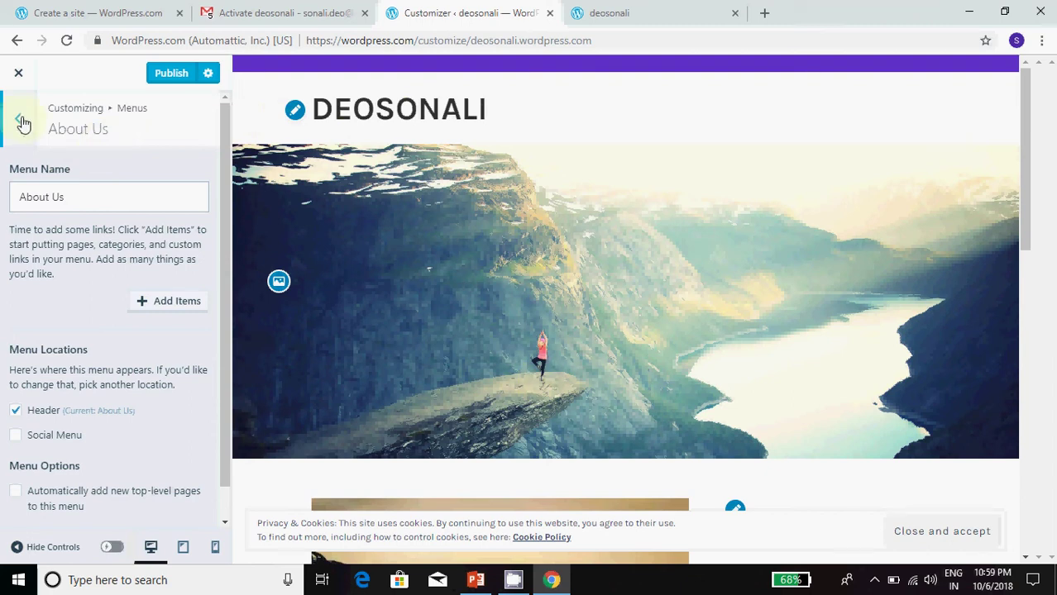
pyautogui.scroll(-1, 122, 445)
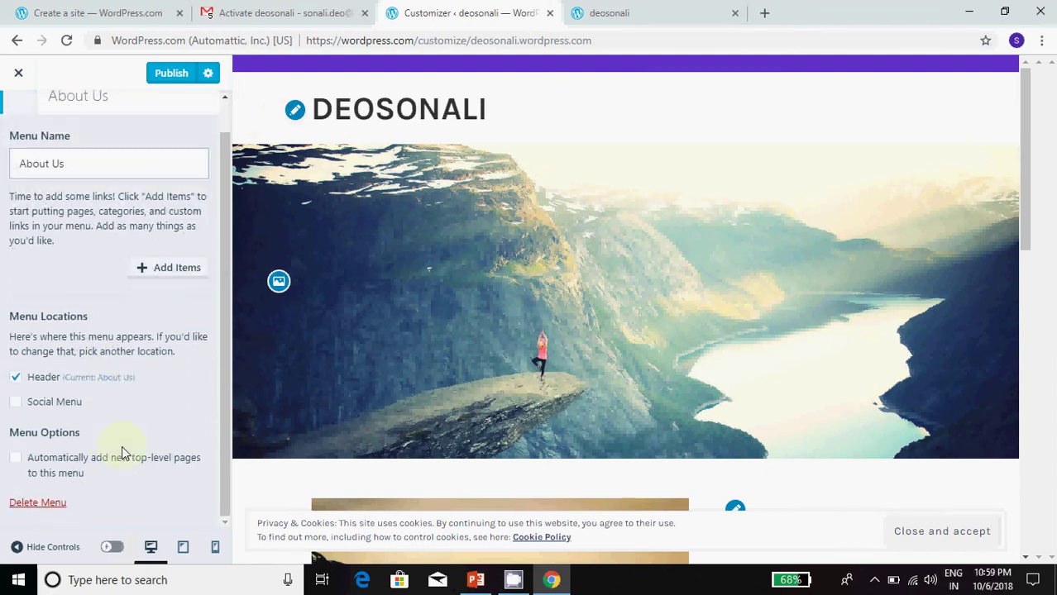
pyautogui.scroll(1, 122, 445)
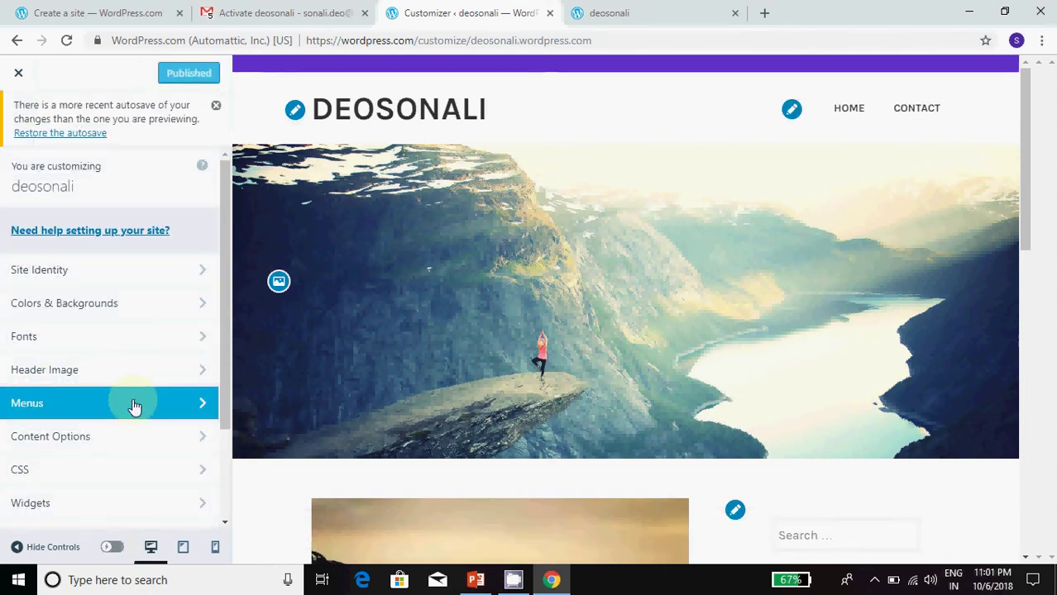
# Step: Add the About Me page to the Primary menu and expand its item settings
pyautogui.click(57, 403)
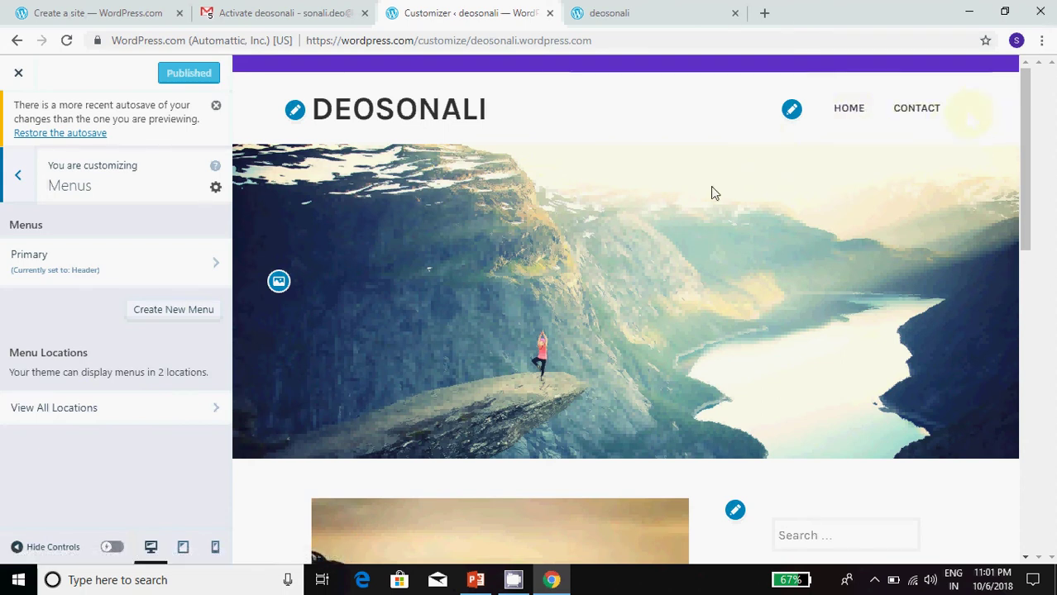
pyautogui.click(58, 265)
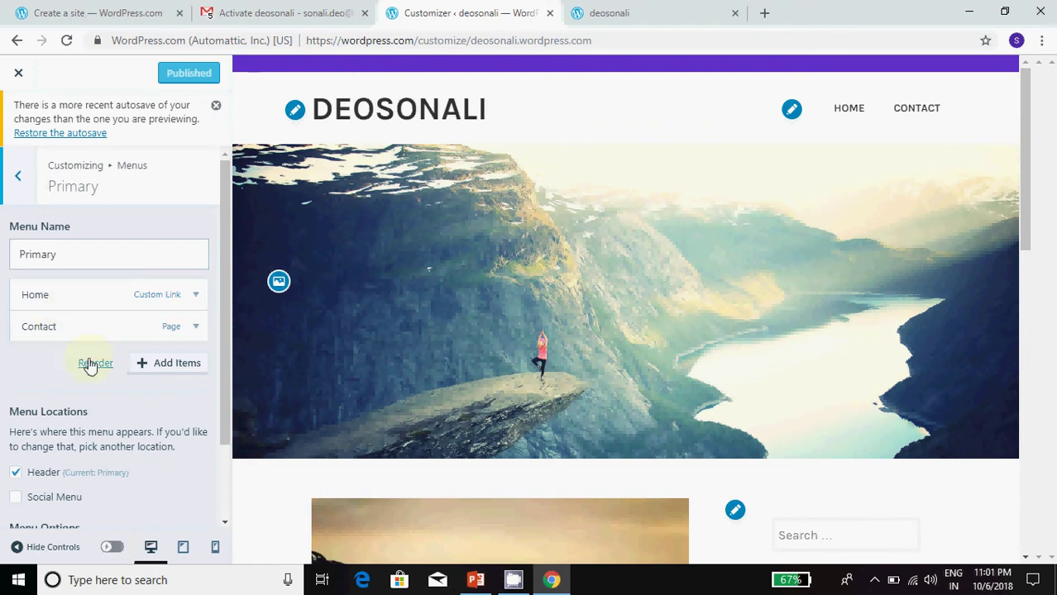
pyautogui.click(174, 364)
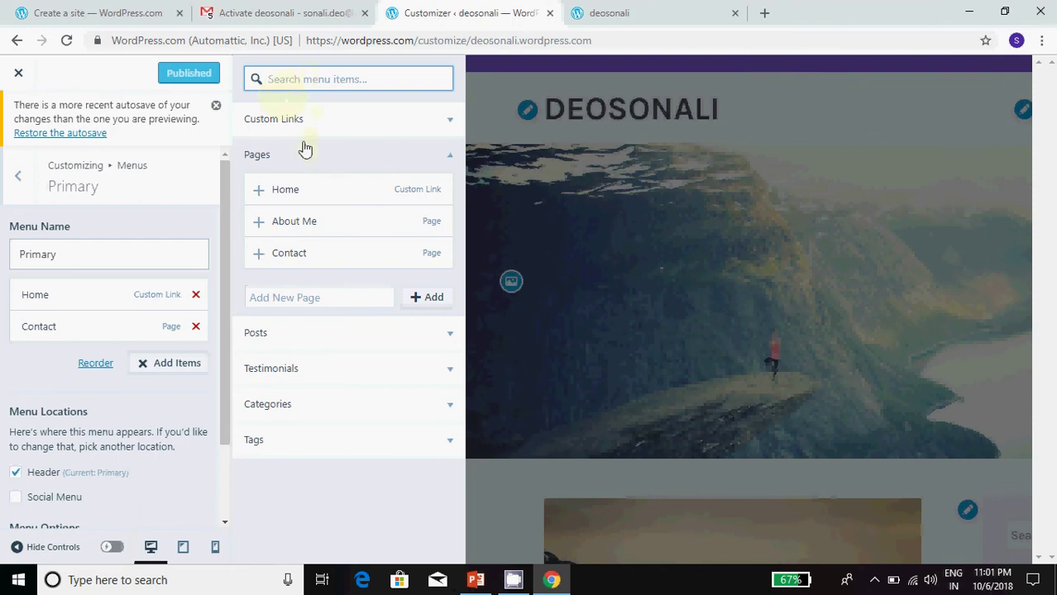
pyautogui.click(260, 228)
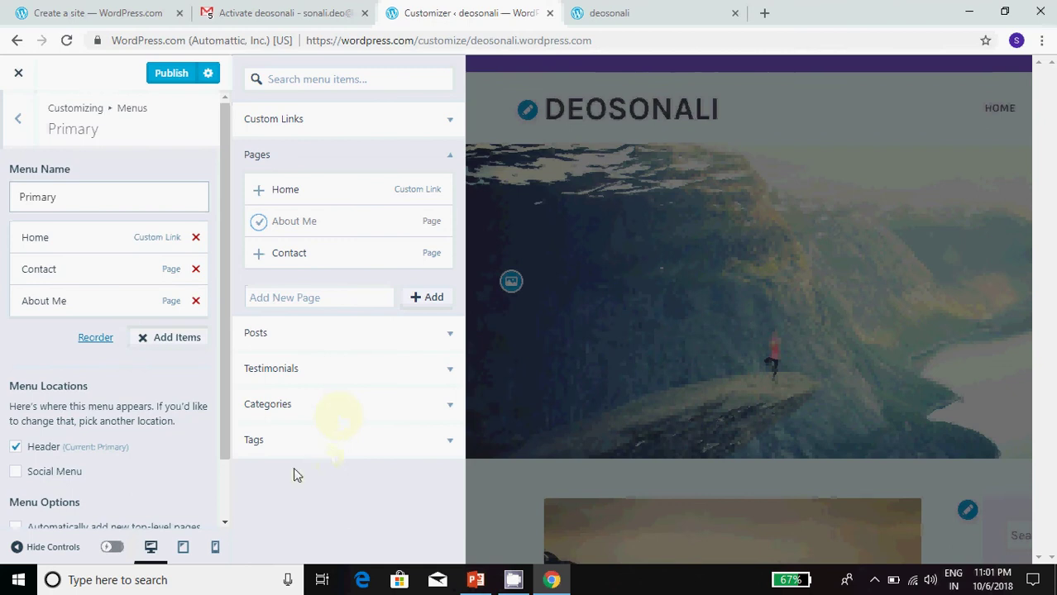
pyautogui.click(163, 377)
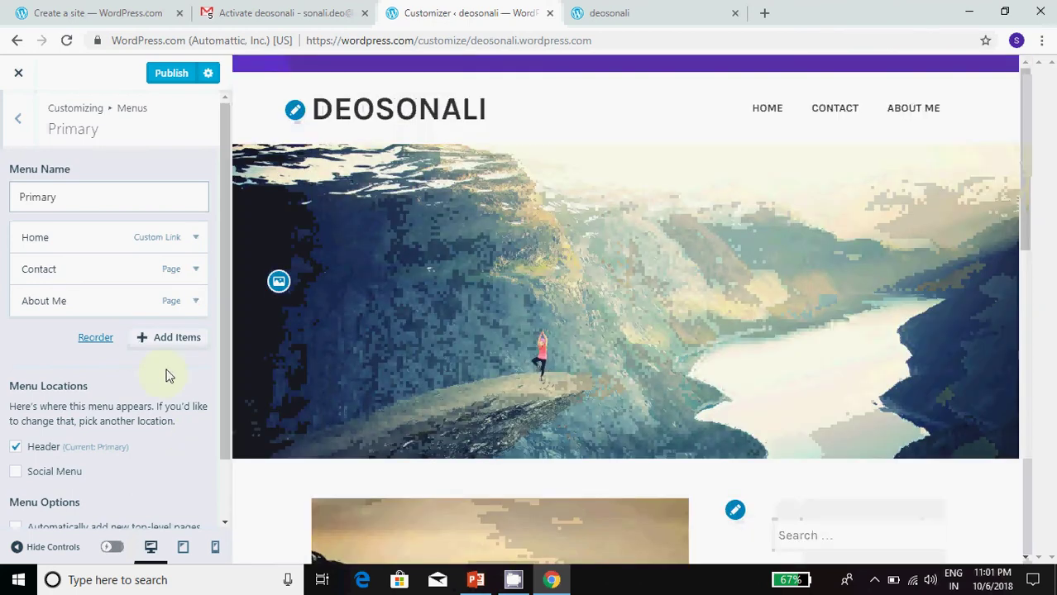
pyautogui.click(196, 301)
# Step: Collapse the About Me item, then try moving it above Contact in reorder mode
pyautogui.click(45, 302)
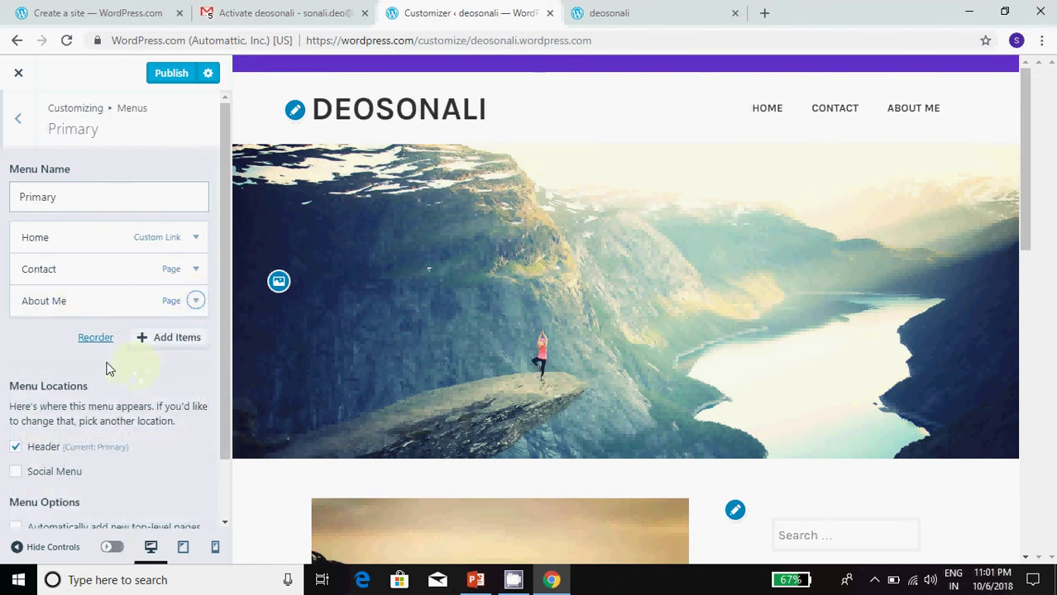
pyautogui.moveTo(762, 111); pyautogui.dragTo(772, 114)
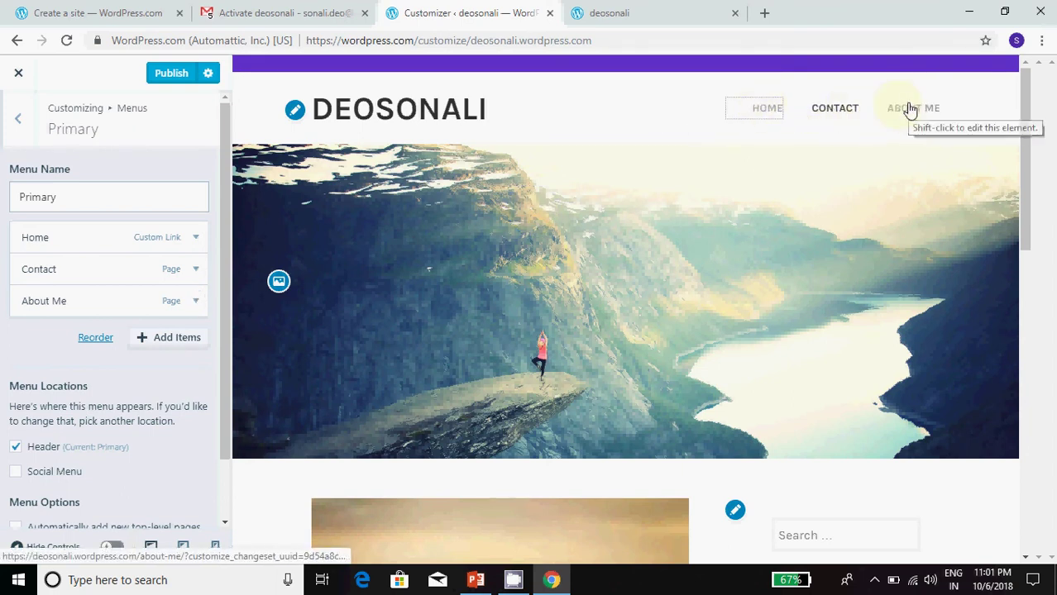
pyautogui.click(823, 112)
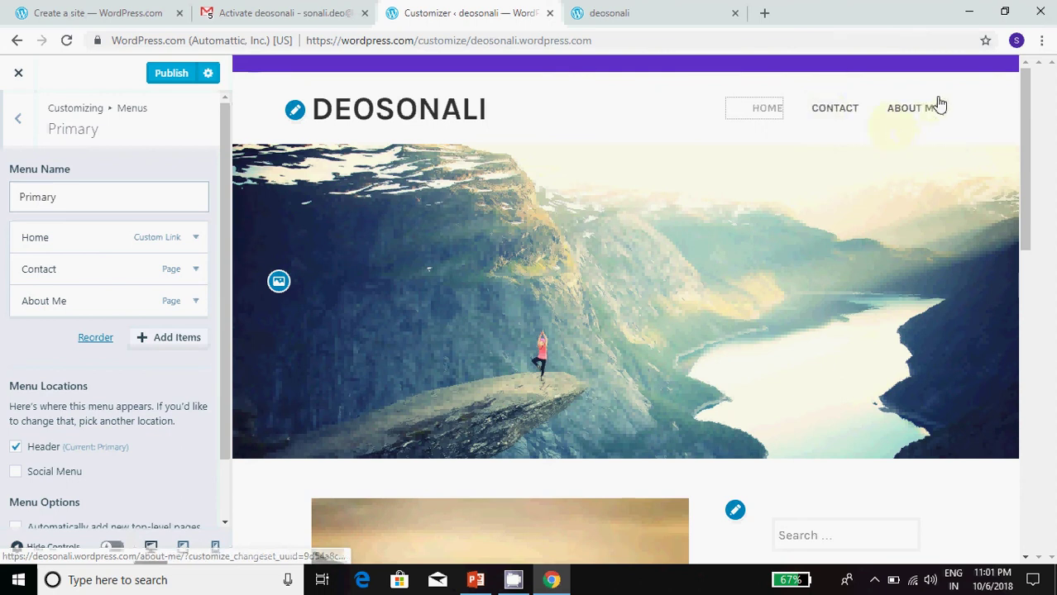
pyautogui.click(98, 338)
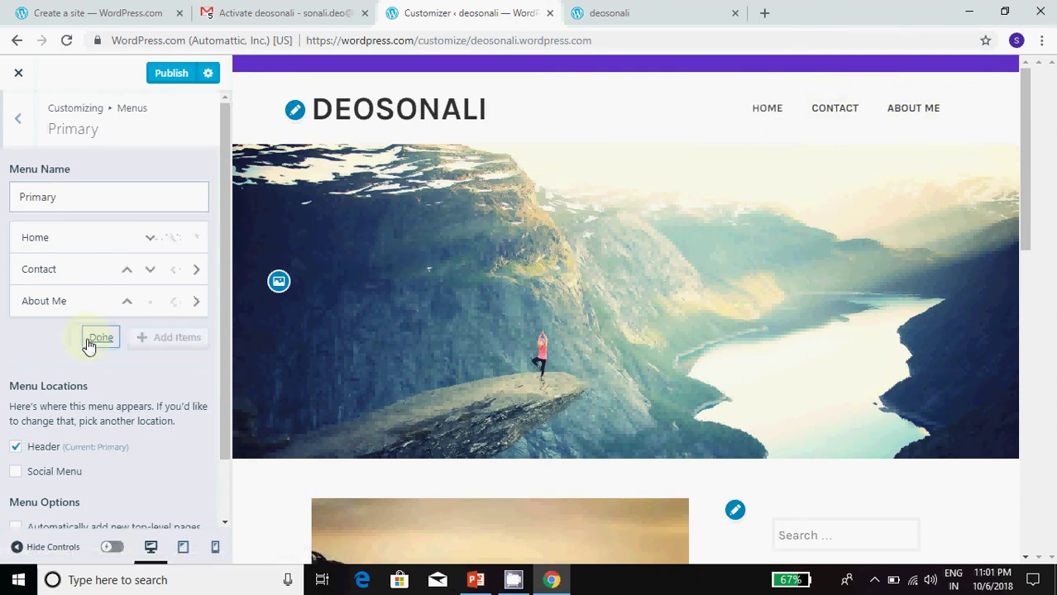
pyautogui.click(125, 302)
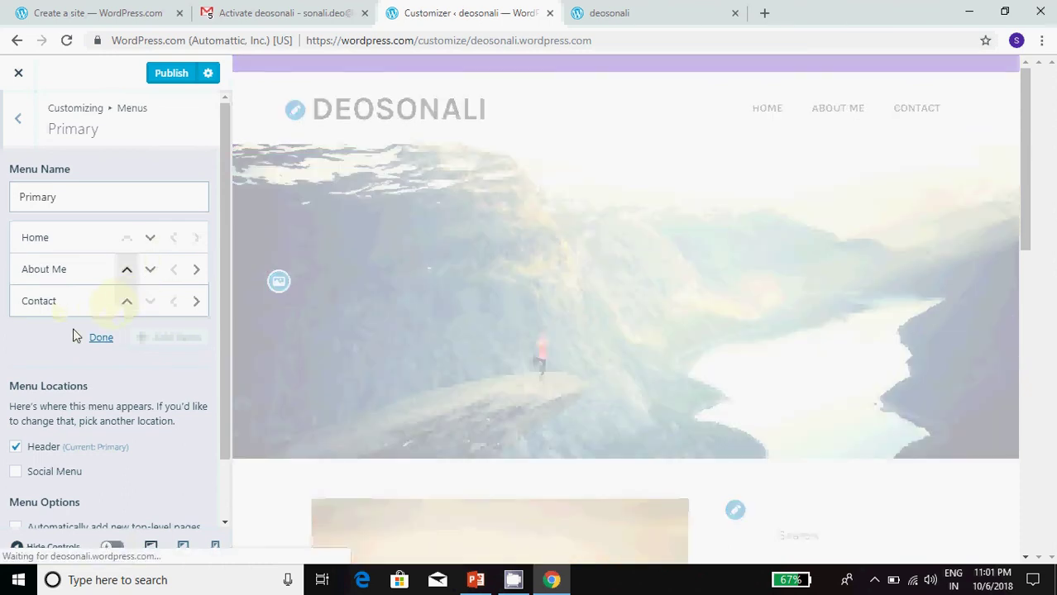
pyautogui.click(100, 337)
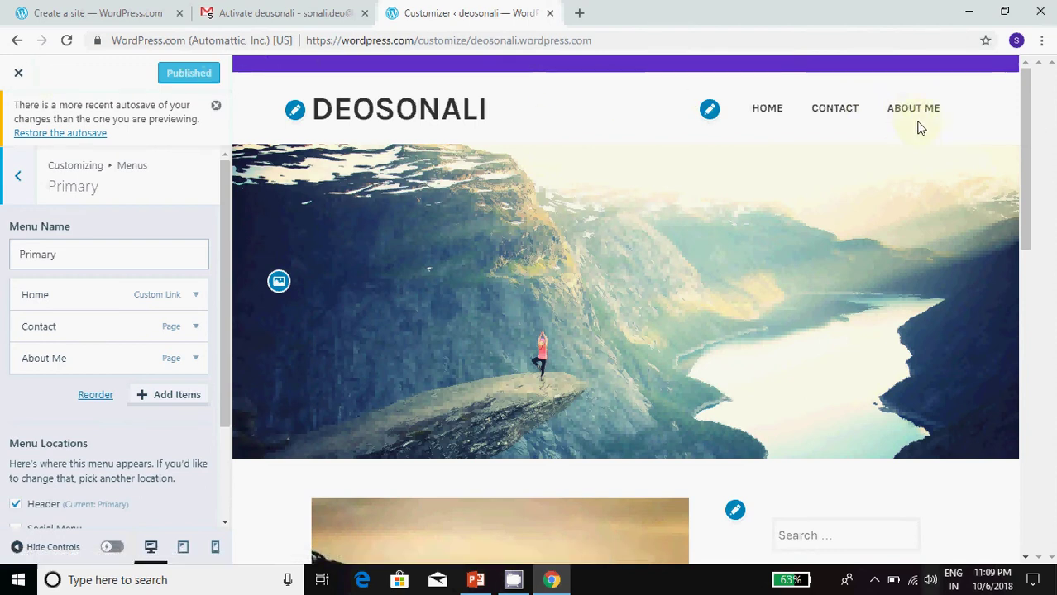
# Step: Close the Customizer and open the live site's About Me page in a new tab
pyautogui.click(20, 73)
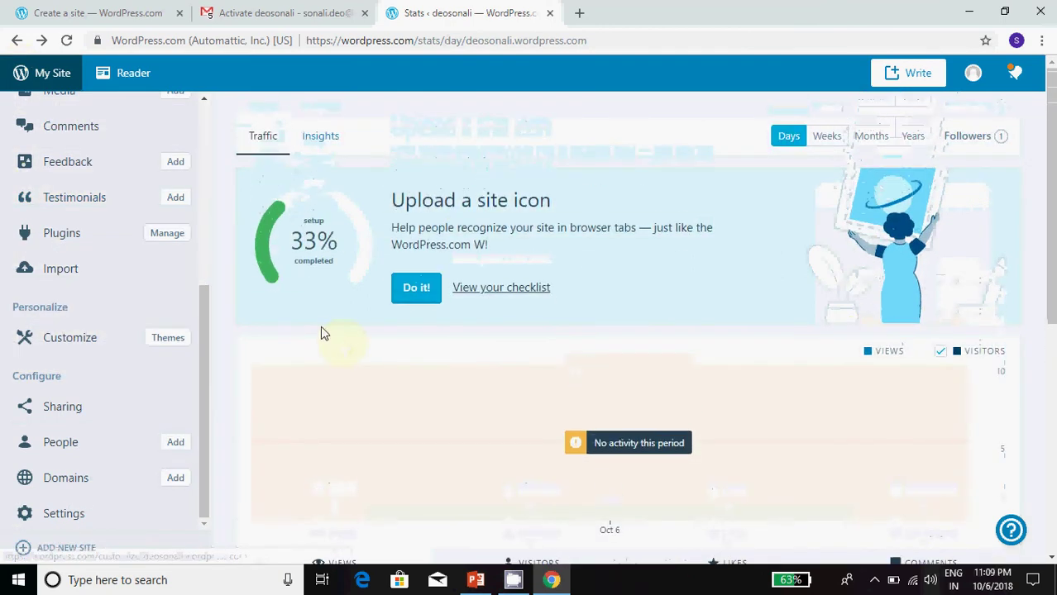
pyautogui.moveTo(209, 342); pyautogui.dragTo(170, 189)
pyautogui.middleClick(85, 189)
pyautogui.click(626, 9)
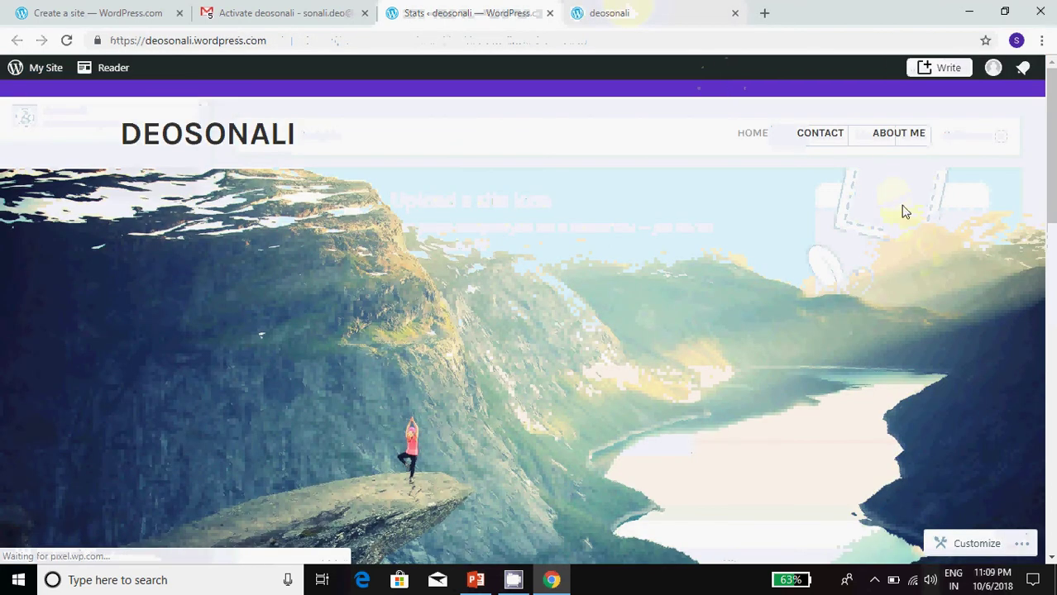
pyautogui.click(898, 141)
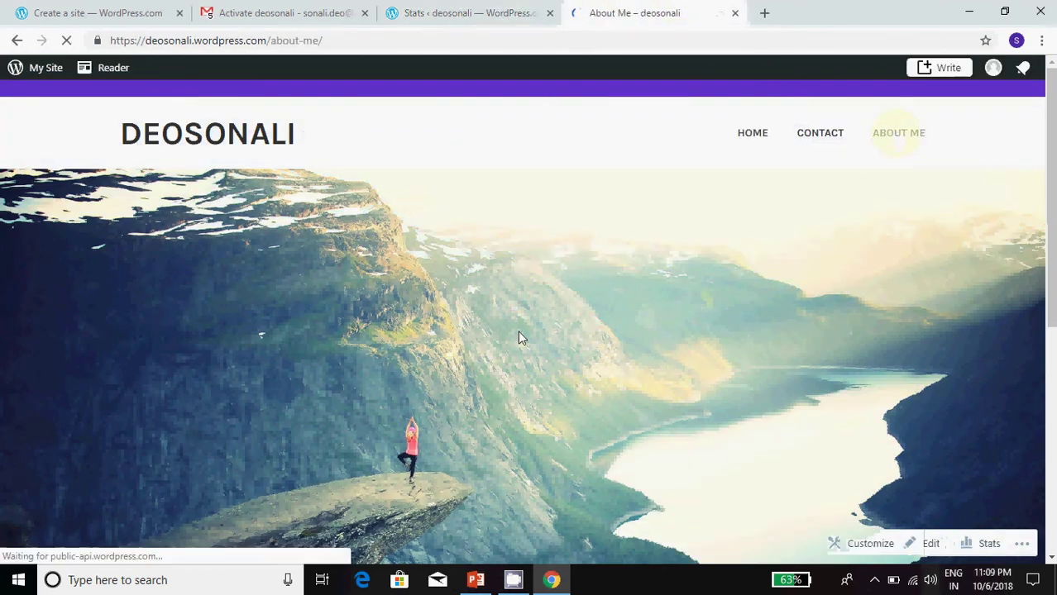
# Step: Scroll through the live About Me page, then close its tab
pyautogui.scroll(-3, 538, 323)
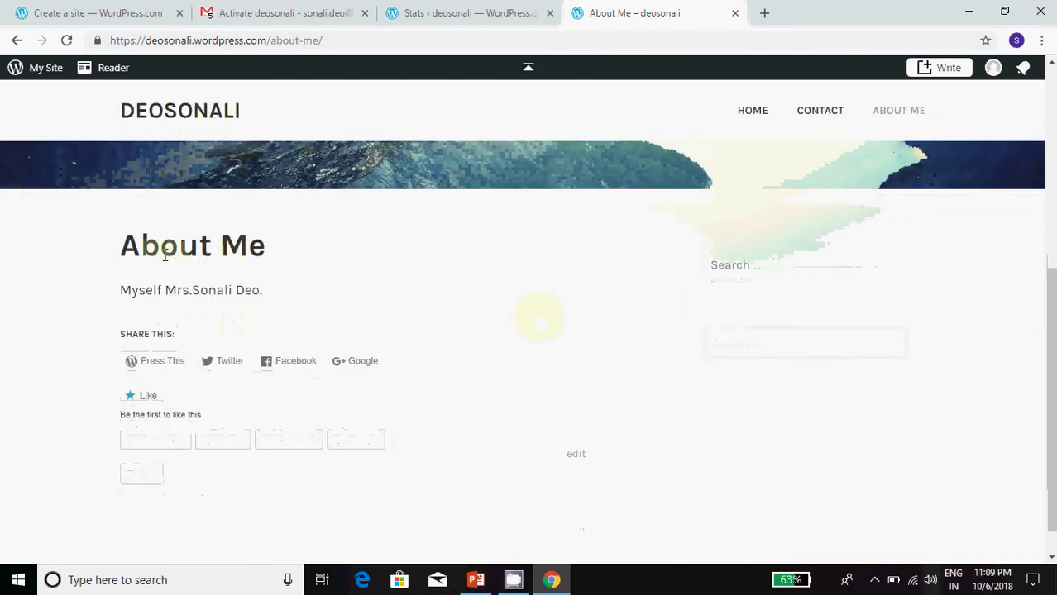
pyautogui.moveTo(111, 244); pyautogui.dragTo(252, 286)
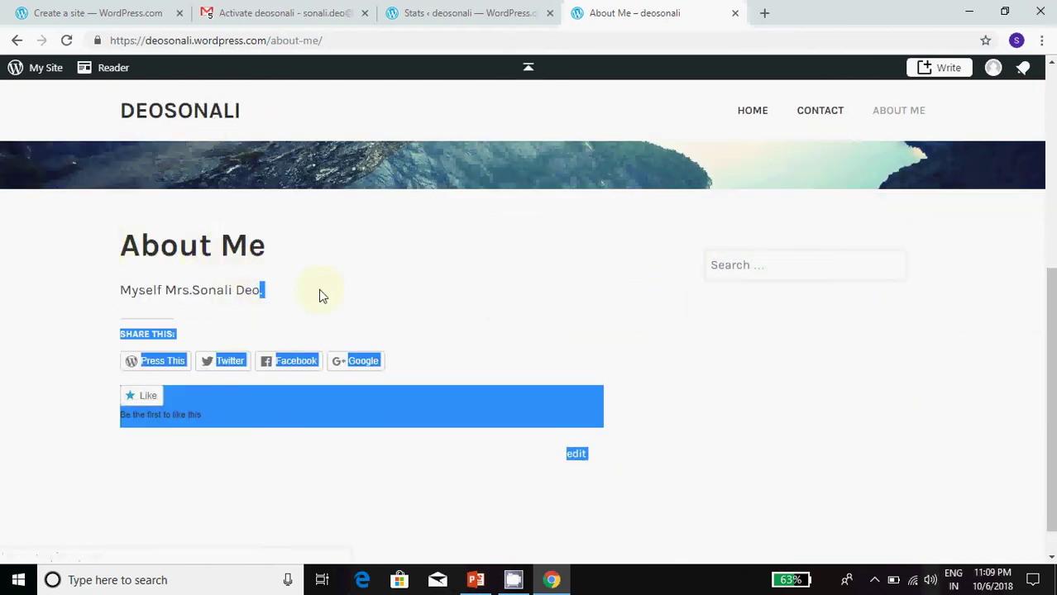
pyautogui.scroll(5, 321, 295)
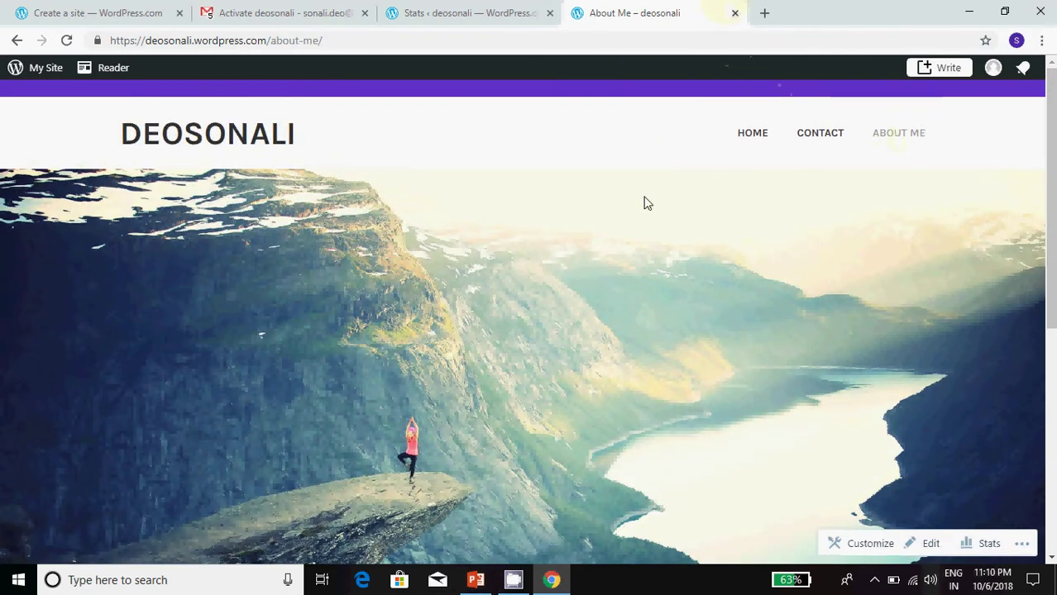
pyautogui.scroll(-2, 476, 327)
pyautogui.scroll(-2, 310, 340)
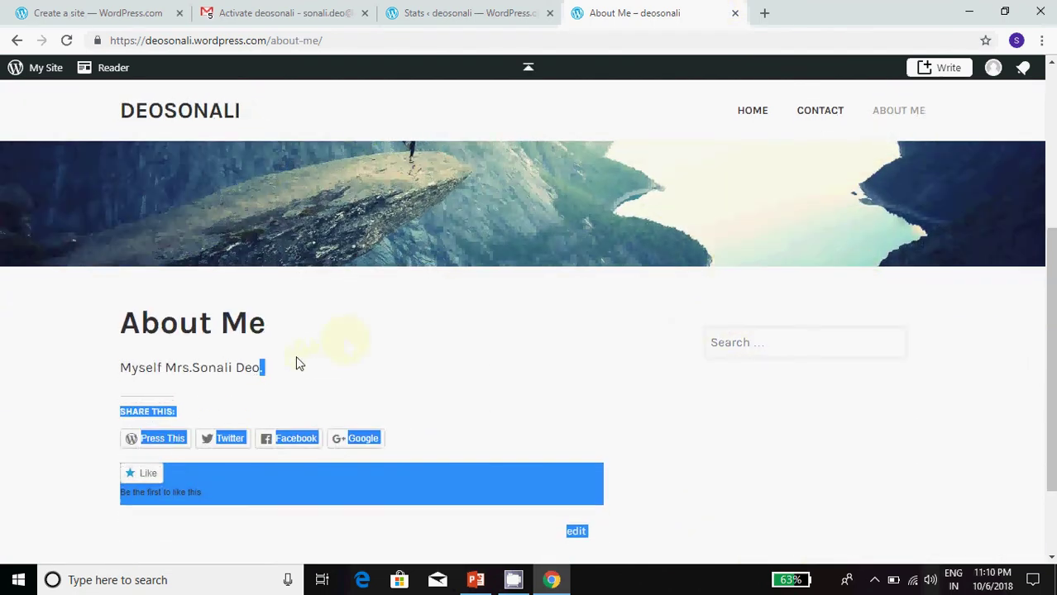
pyautogui.click(530, 283)
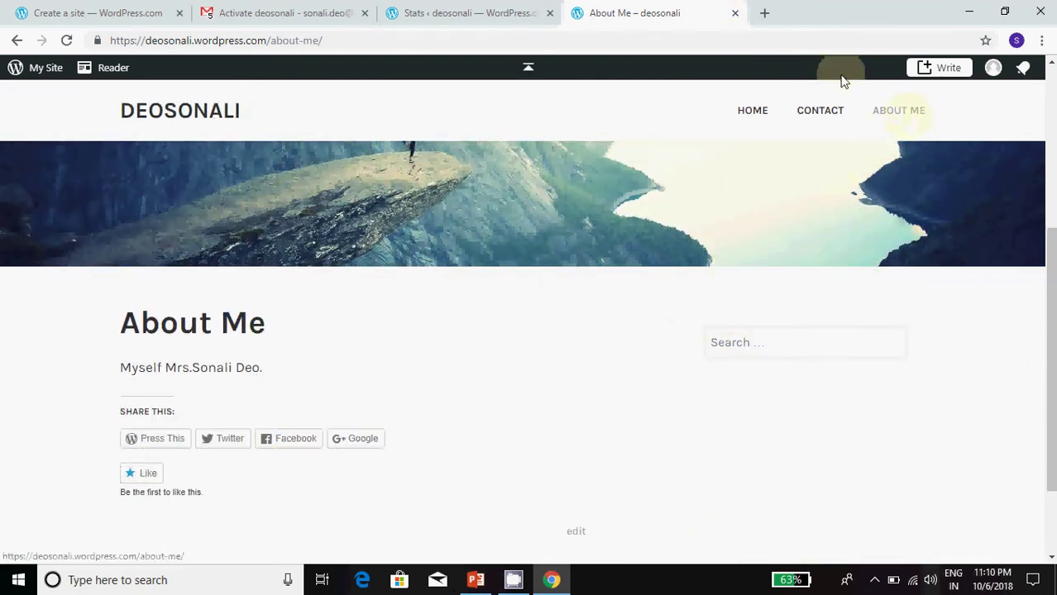
pyautogui.click(735, 14)
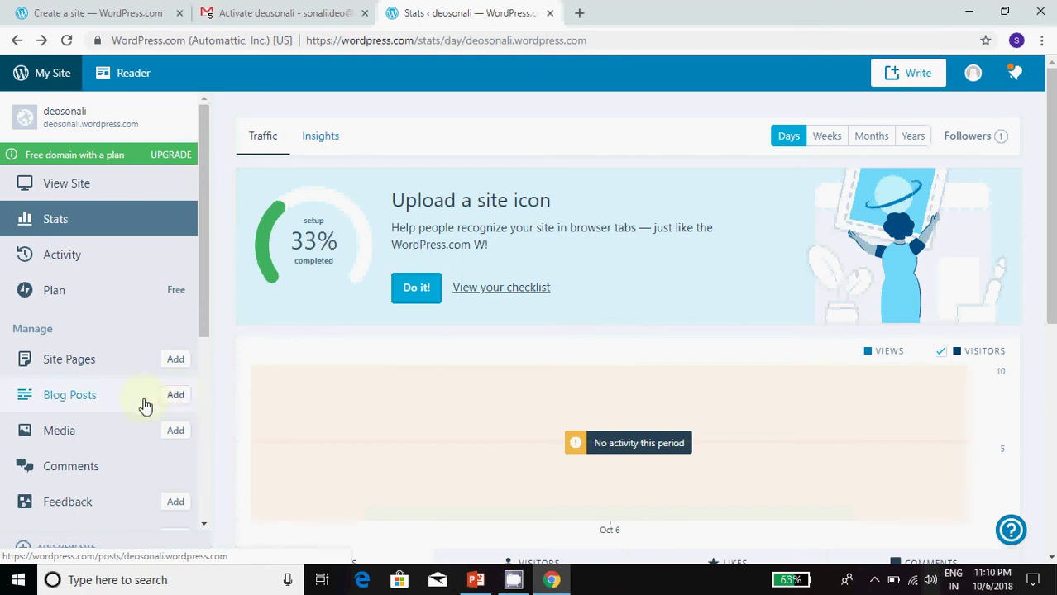
# Step: Write a post titled 'About creating Website' reading 'This is my first website' and preview it
pyautogui.click(179, 397)
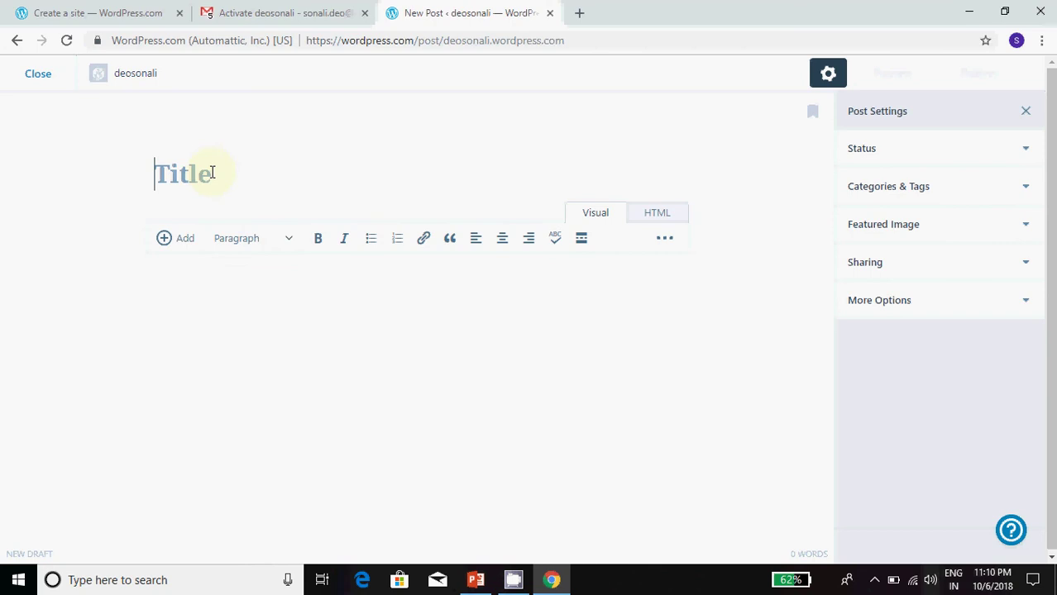
pyautogui.write('About creating ')
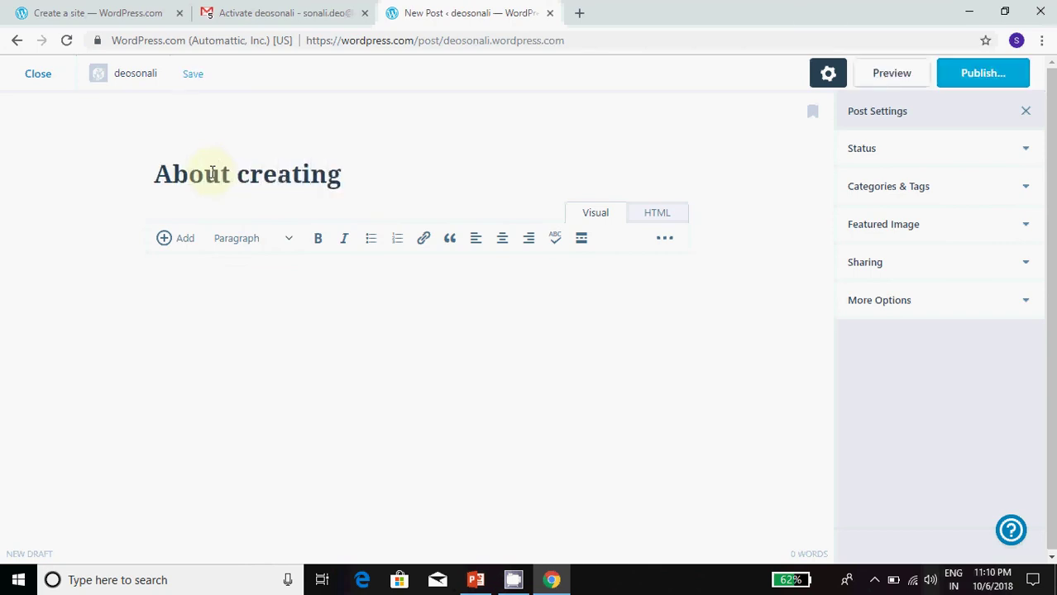
pyautogui.write('Website')
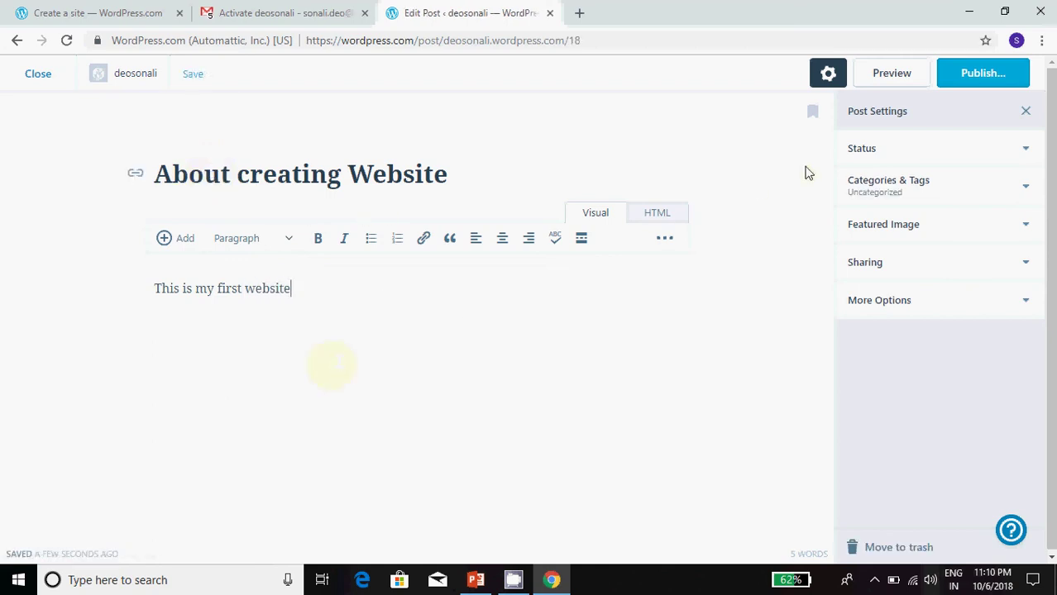
pyautogui.click(892, 73)
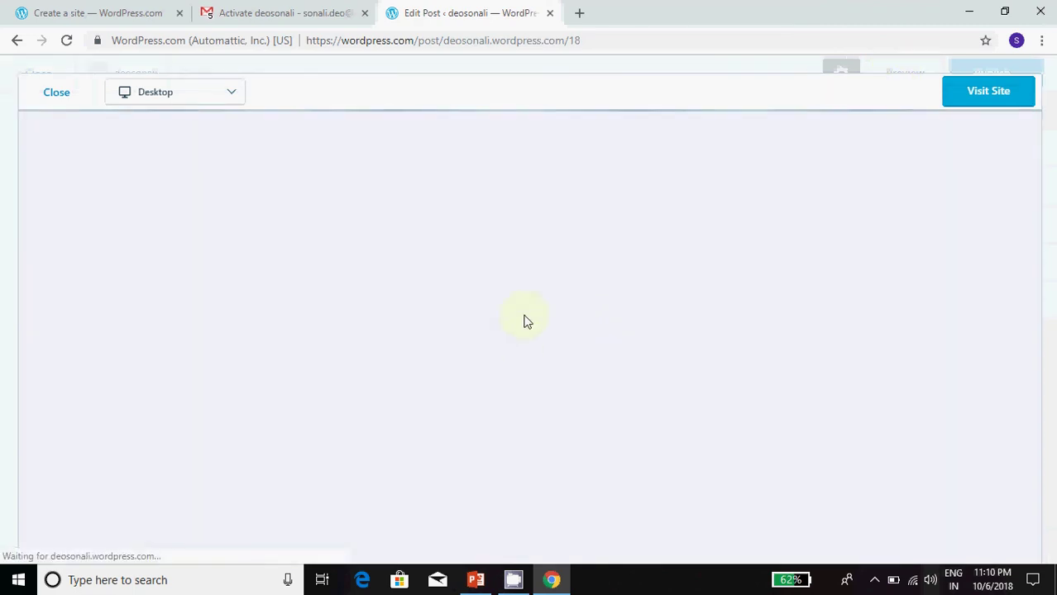
pyautogui.scroll(-5, 516, 372)
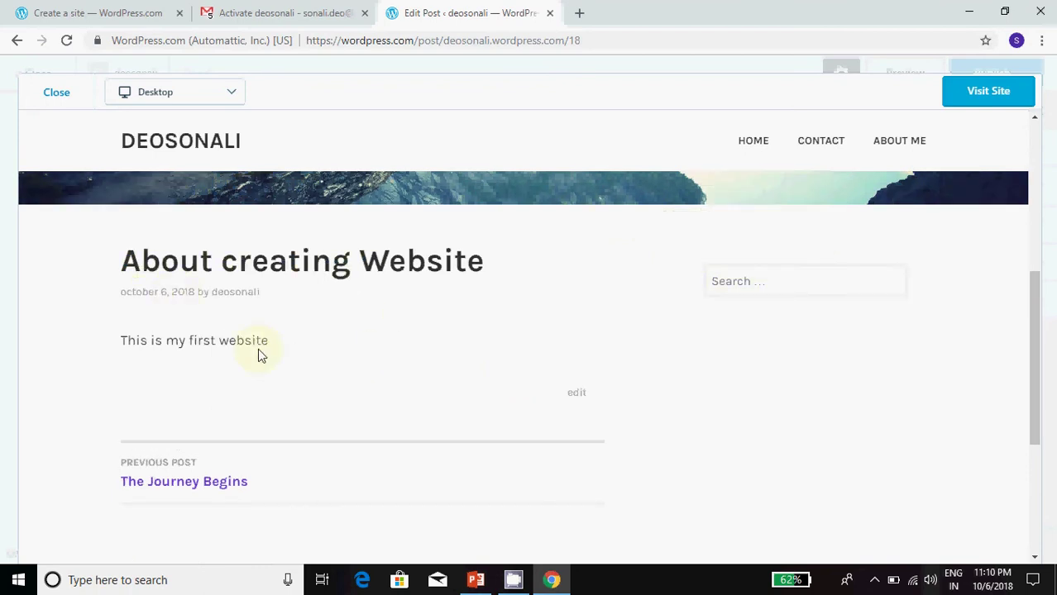
pyautogui.click(58, 92)
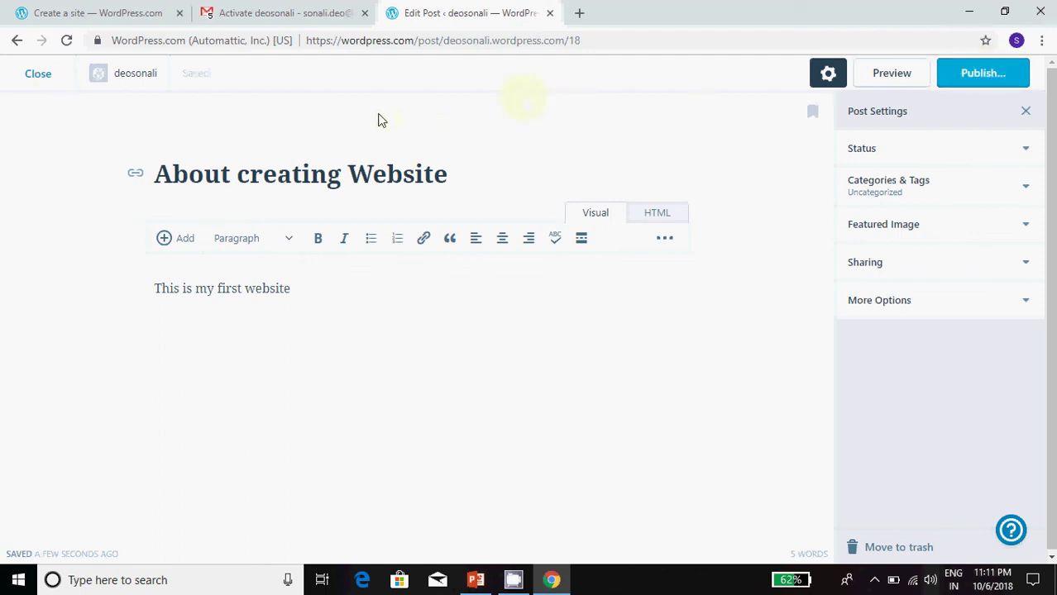
# Step: Publish the About creating Website post and close the published-post preview
pyautogui.click(982, 76)
pyautogui.click(982, 76)
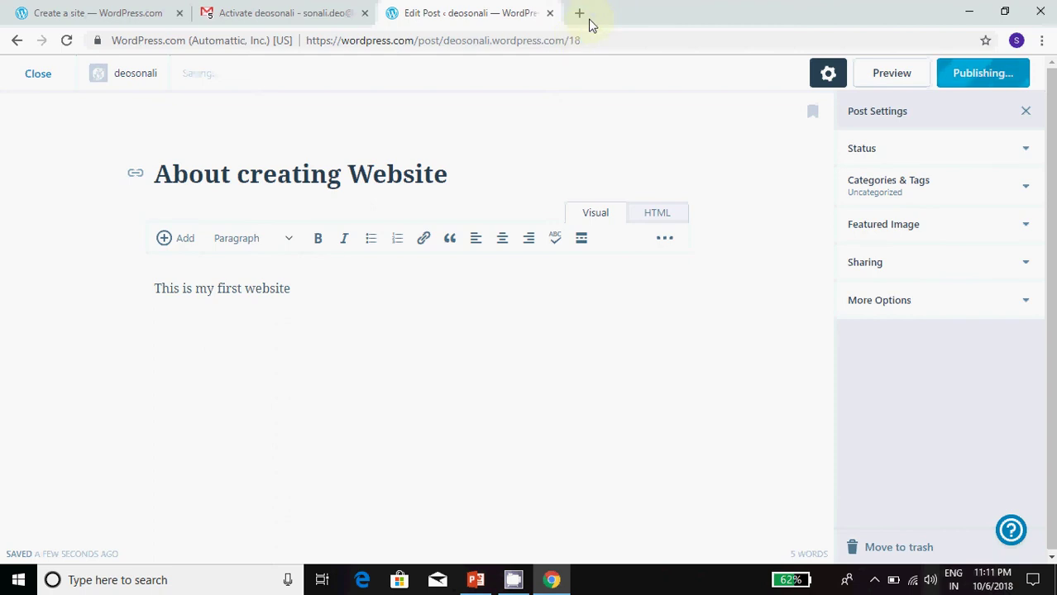
pyautogui.click(294, 7)
pyautogui.click(437, 14)
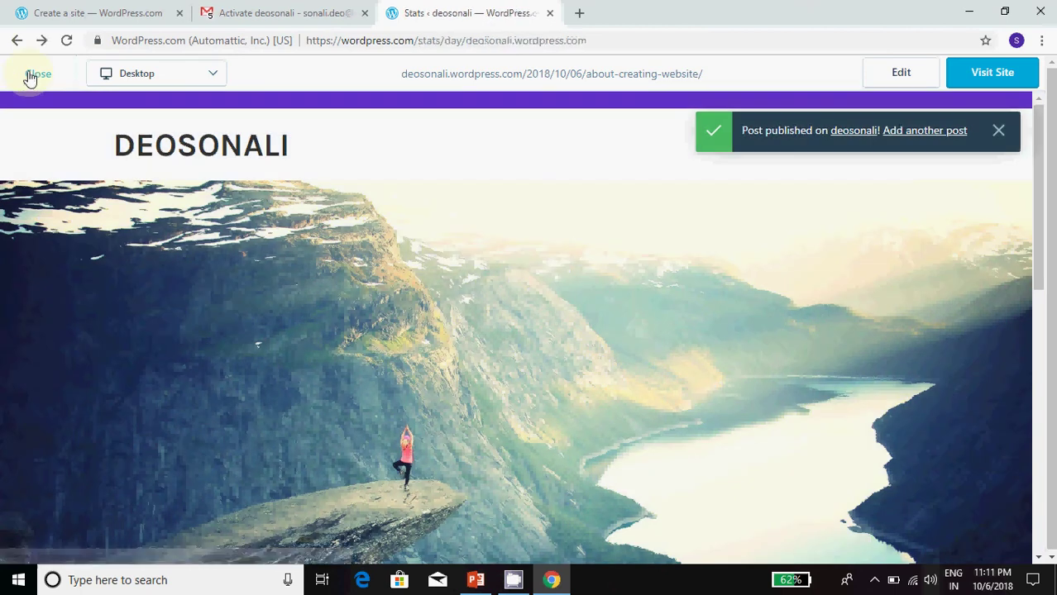
pyautogui.click(31, 76)
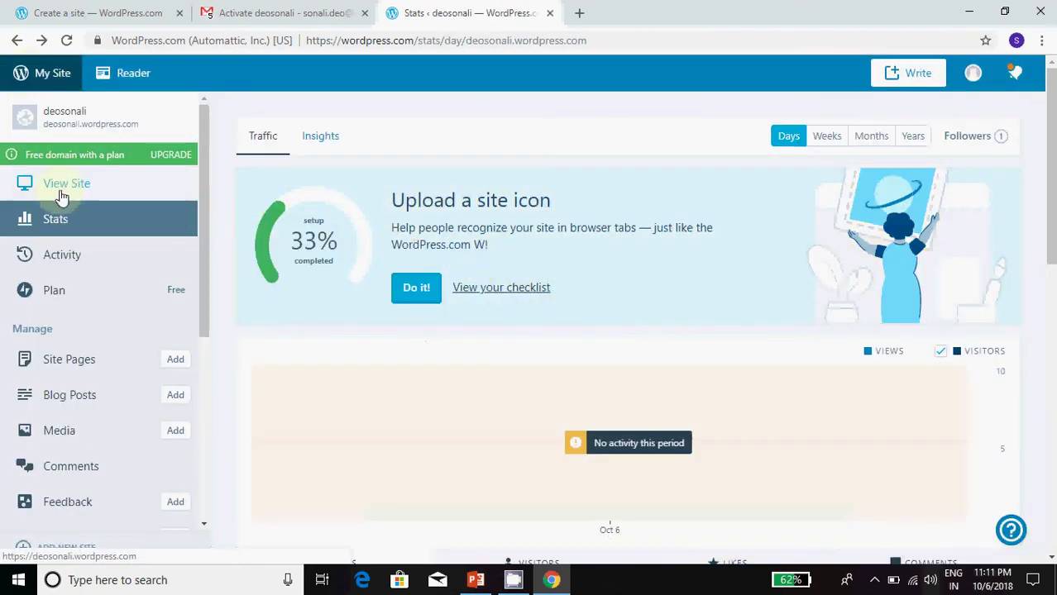
# Step: Open the live site in a new tab to confirm the post appears, then return to Stats
pyautogui.middleClick(78, 186)
pyautogui.click(635, 8)
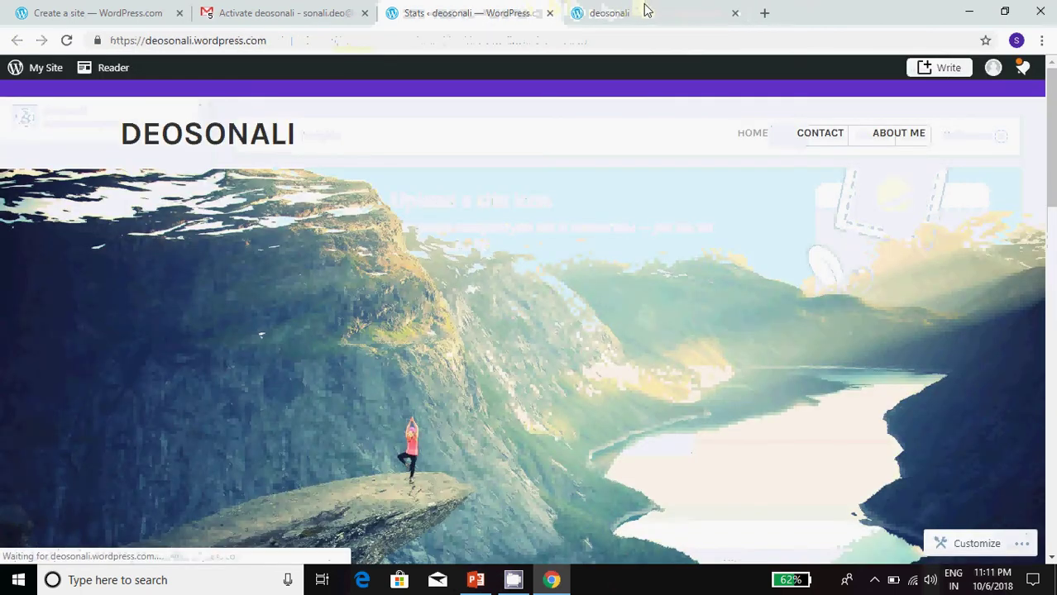
pyautogui.scroll(-6, 719, 406)
pyautogui.scroll(2, 716, 409)
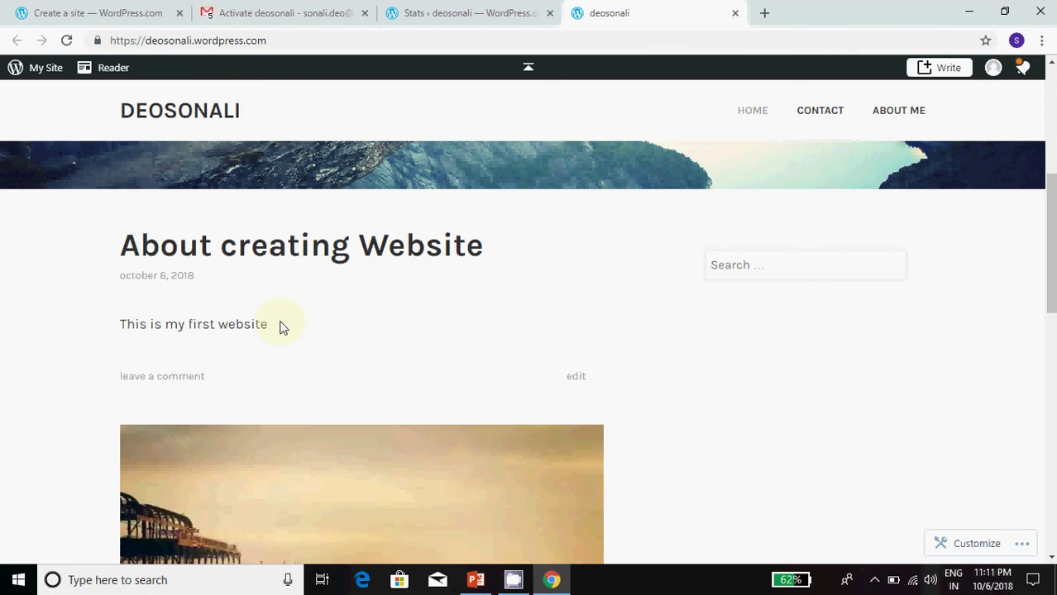
pyautogui.click(451, 10)
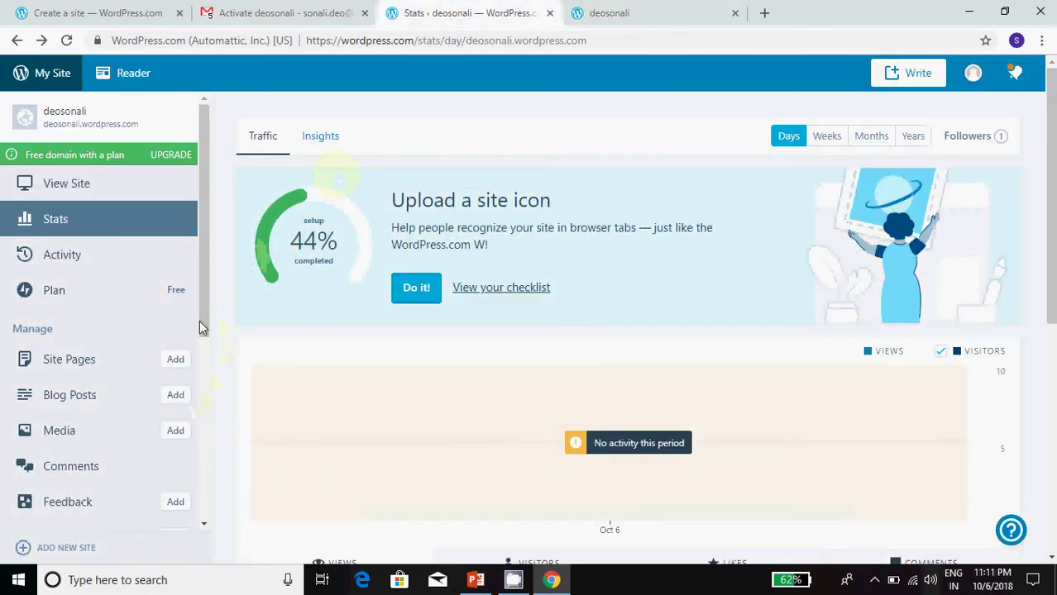
pyautogui.moveTo(200, 272); pyautogui.dragTo(213, 422)
pyautogui.moveTo(213, 422); pyautogui.dragTo(217, 255)
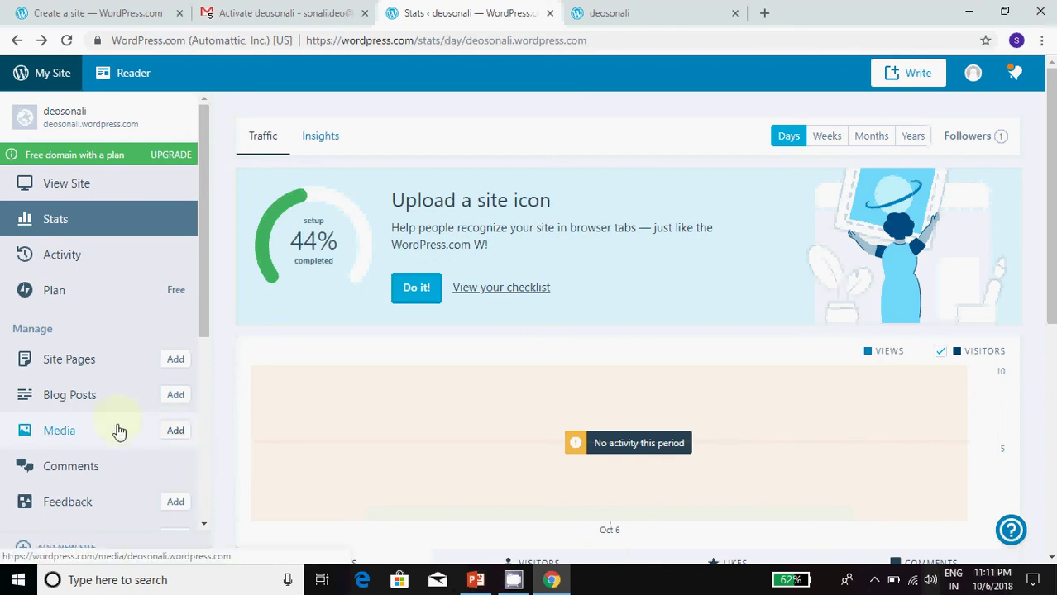
# Step: Upload the permutation-part2 image from the Pictures folder to the media library
pyautogui.click(177, 432)
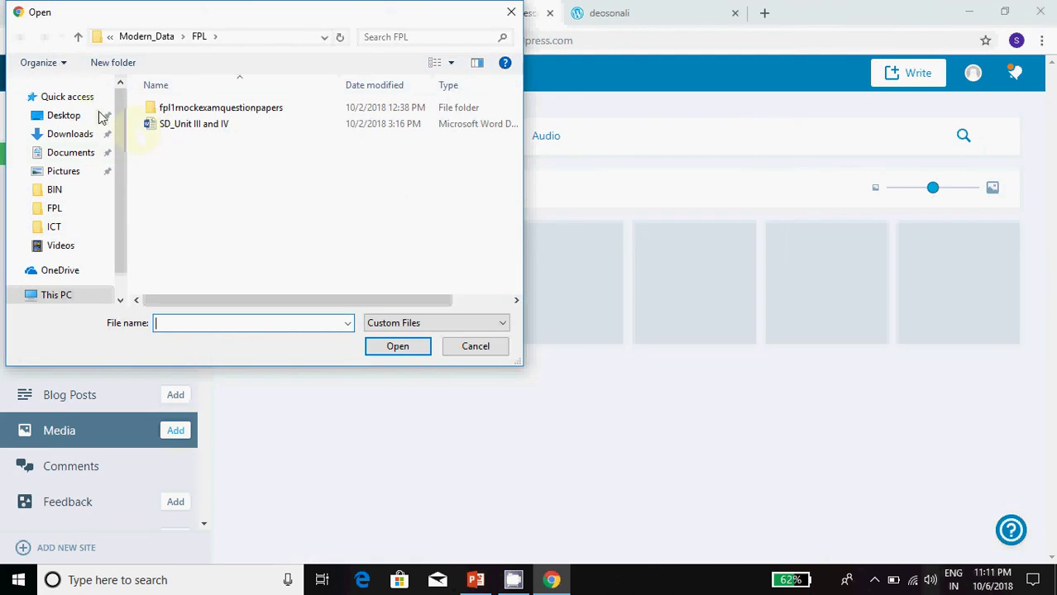
pyautogui.click(71, 134)
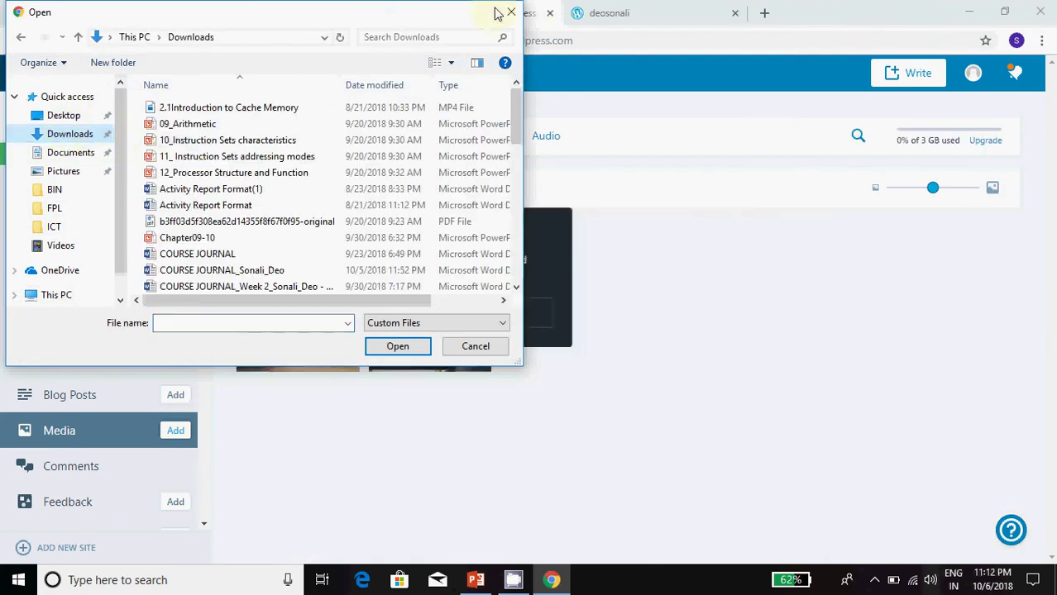
pyautogui.scroll(-3, 331, 198)
pyautogui.scroll(-9, 331, 211)
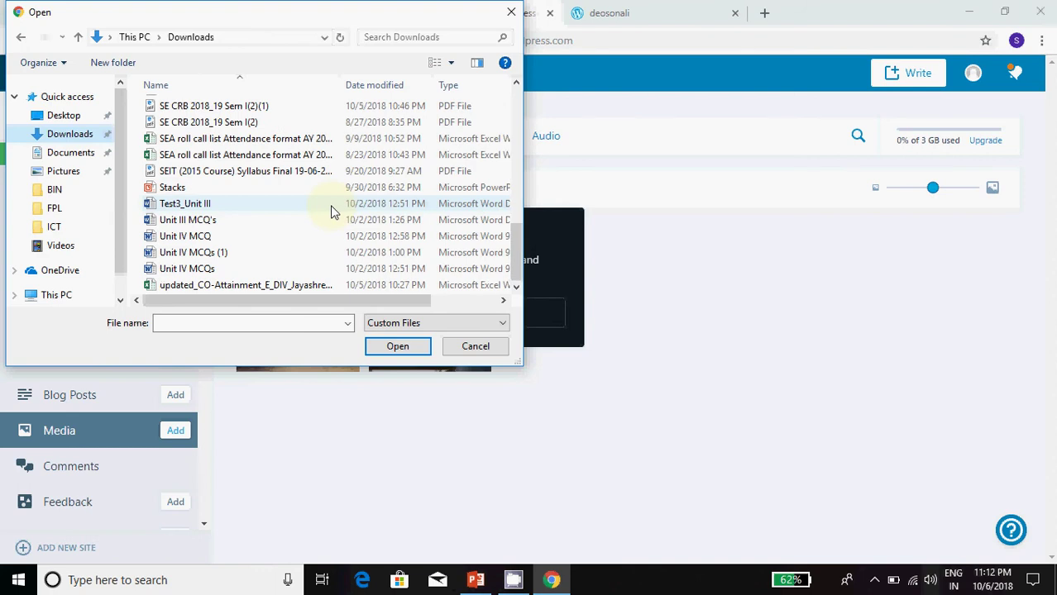
pyautogui.scroll(15, 331, 211)
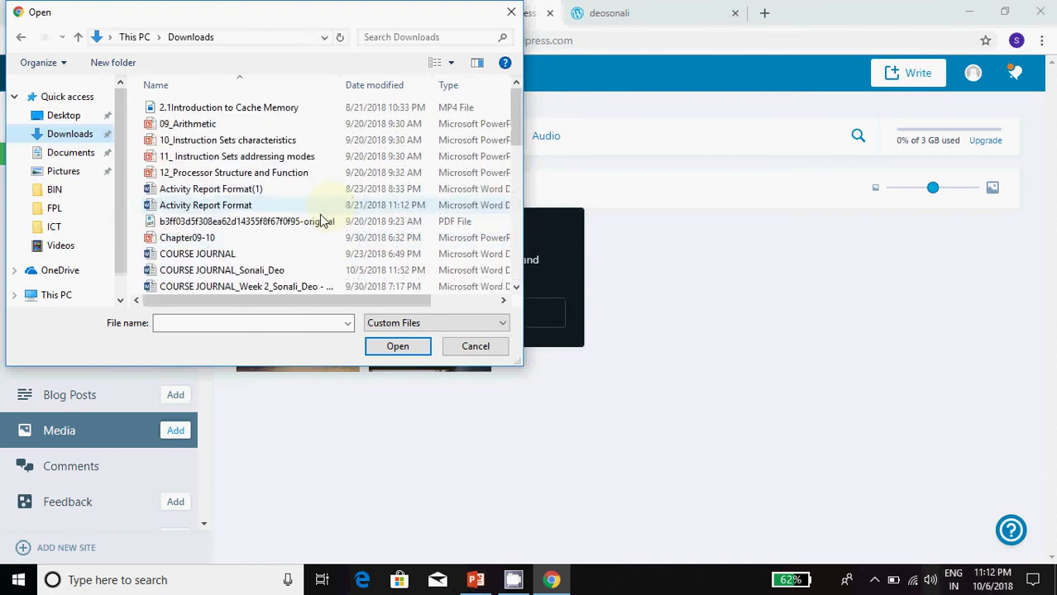
pyautogui.click(72, 153)
pyautogui.click(72, 173)
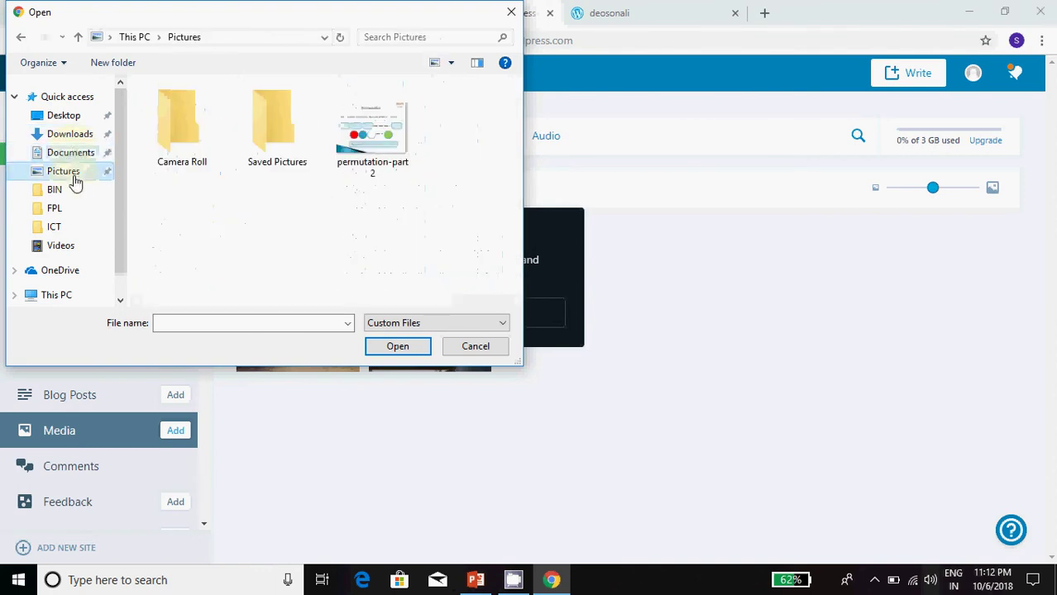
pyautogui.click(371, 145)
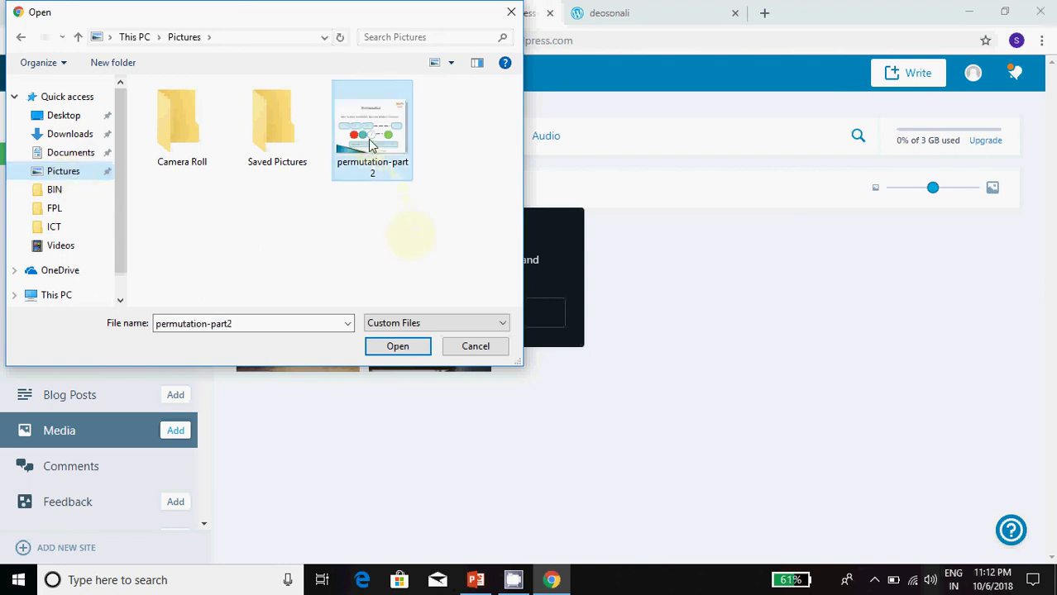
pyautogui.click(401, 351)
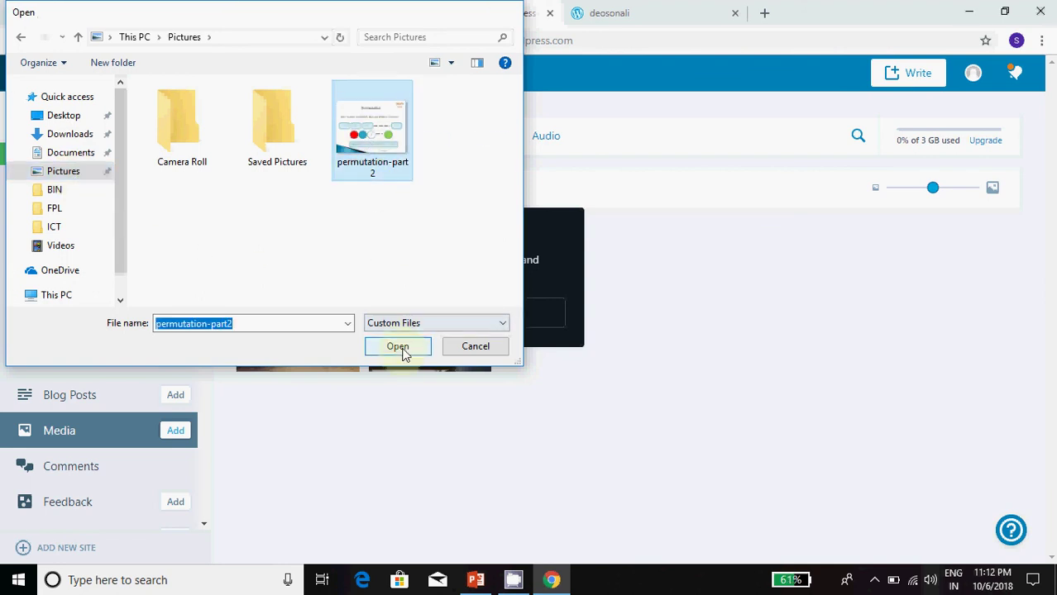
# Step: Dismiss the media library tour and open the Blog Posts list
pyautogui.click(374, 312)
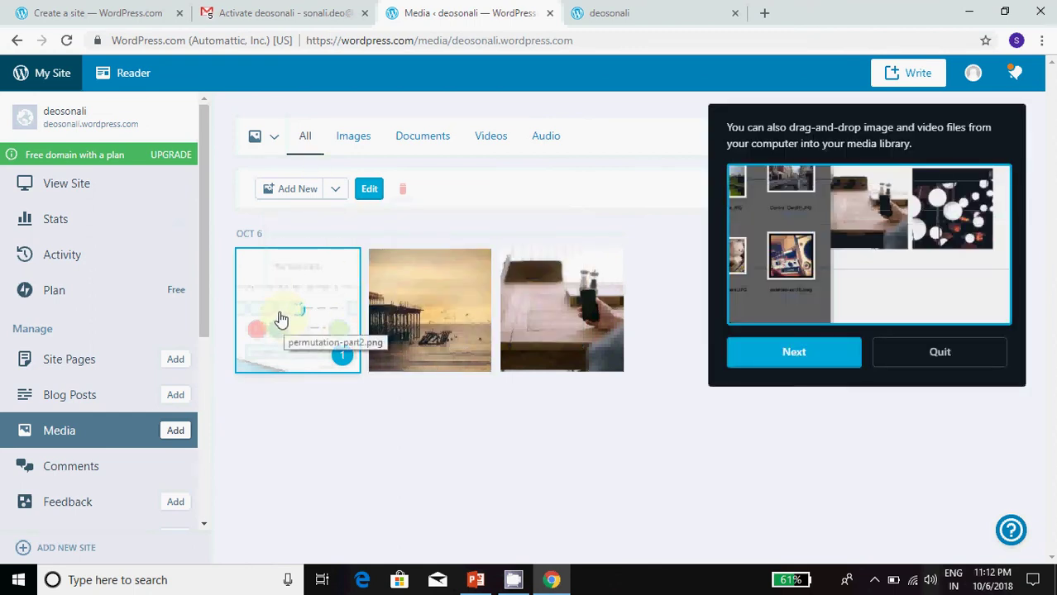
pyautogui.click(937, 354)
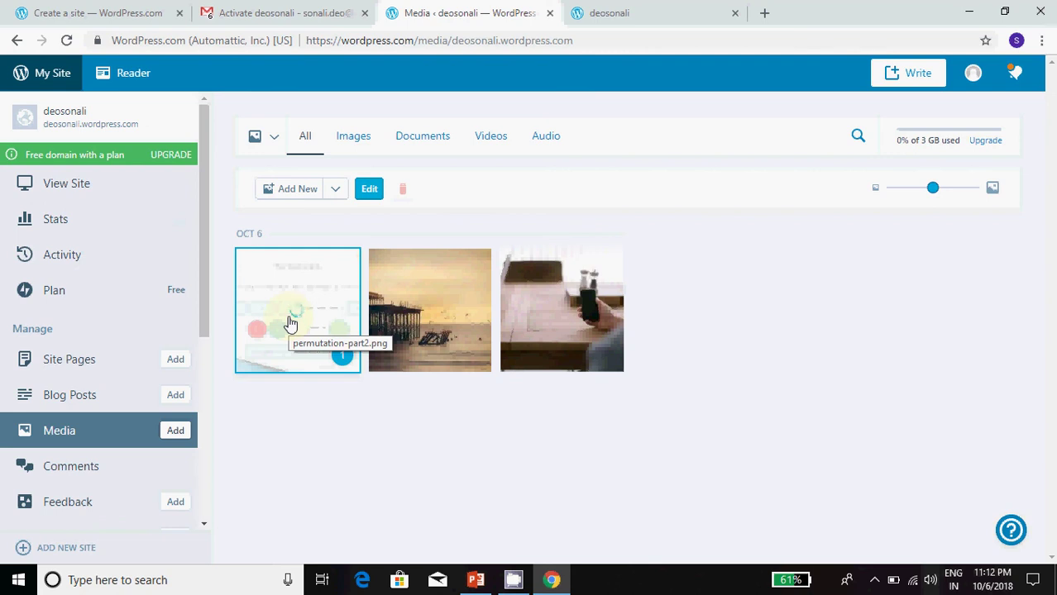
pyautogui.click(405, 434)
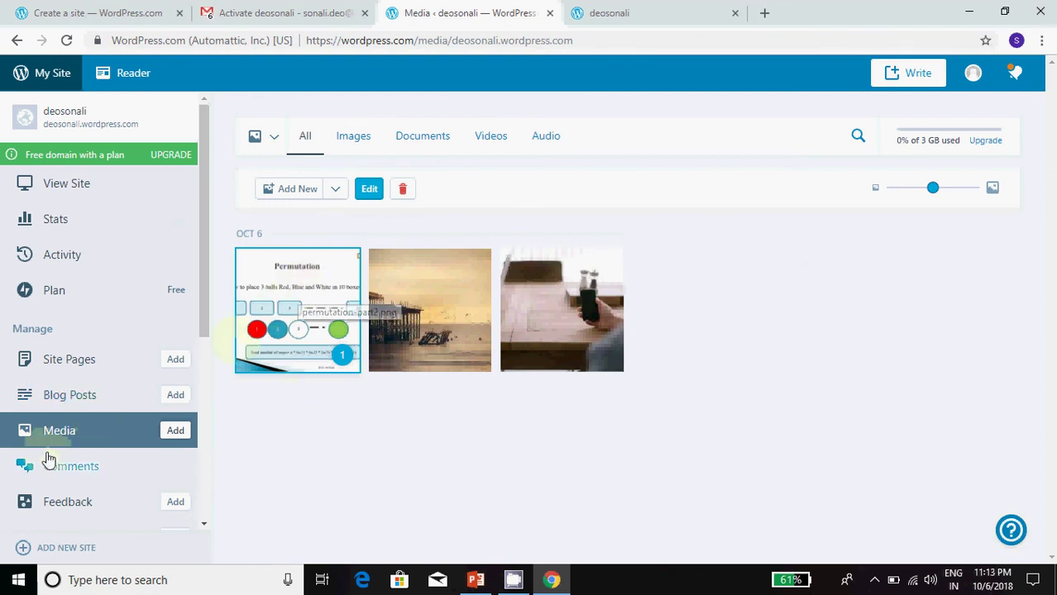
pyautogui.click(408, 438)
pyautogui.click(80, 397)
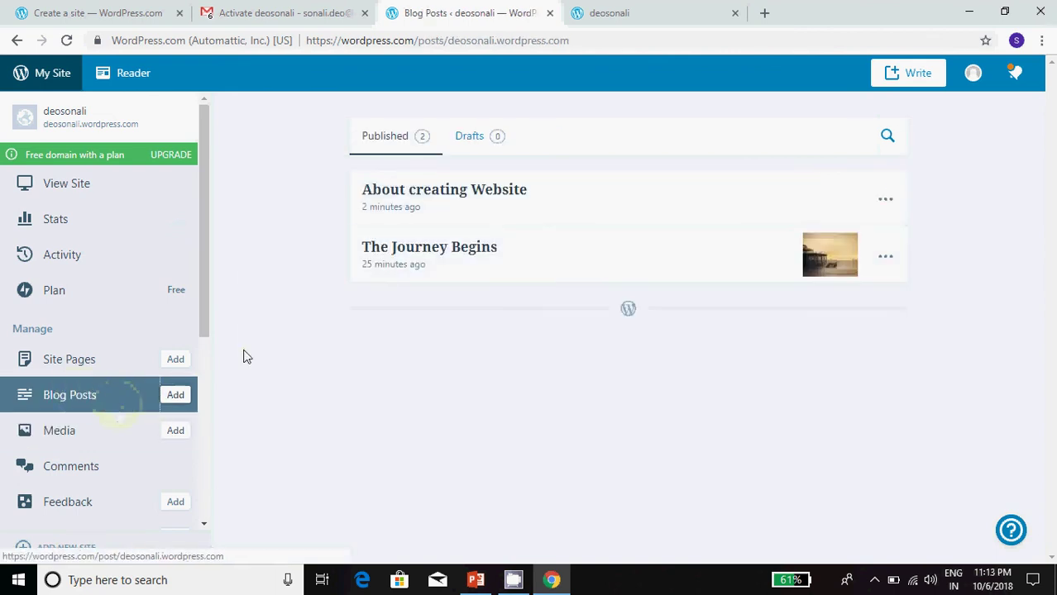
# Step: In the About creating Website post, complete the permutation line and insert the Permutation image below it
pyautogui.click(469, 194)
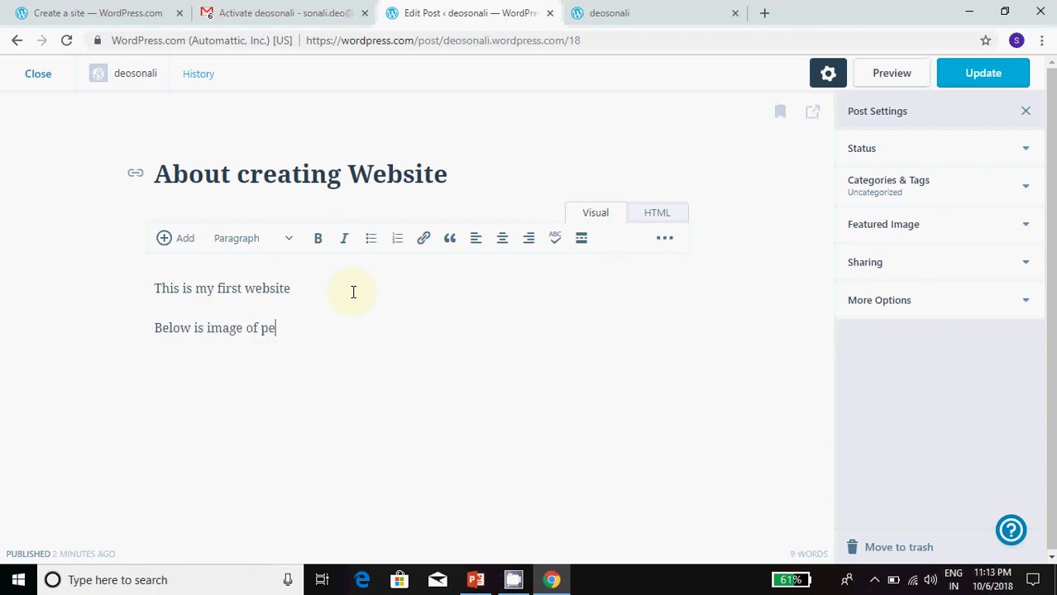
pyautogui.write('=')
pyautogui.write('a')
pyautogui.write('tion example:')
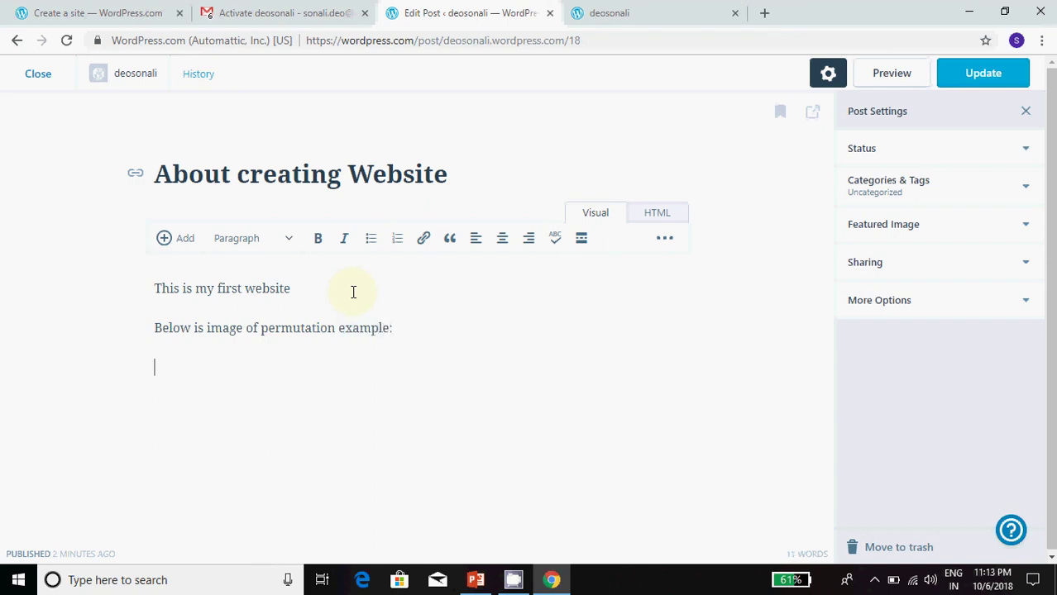
pyautogui.click(170, 238)
pyautogui.click(182, 270)
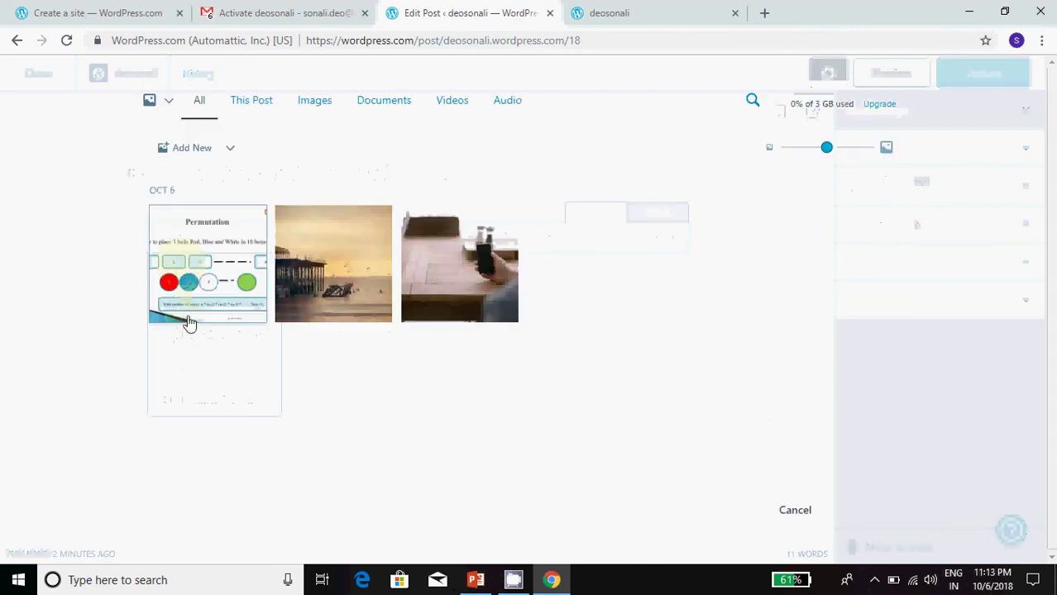
pyautogui.click(222, 246)
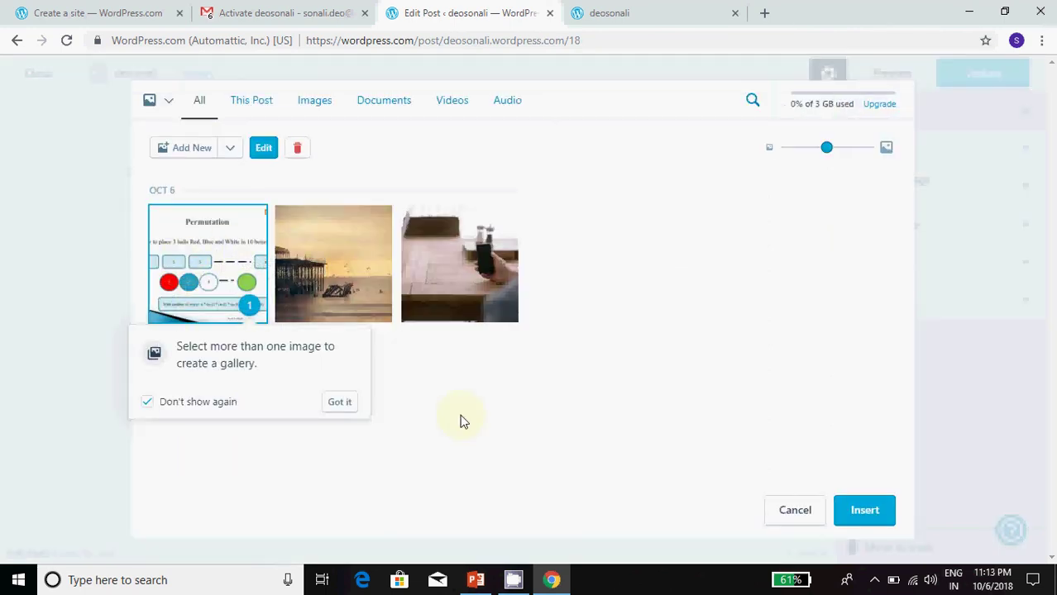
pyautogui.click(865, 509)
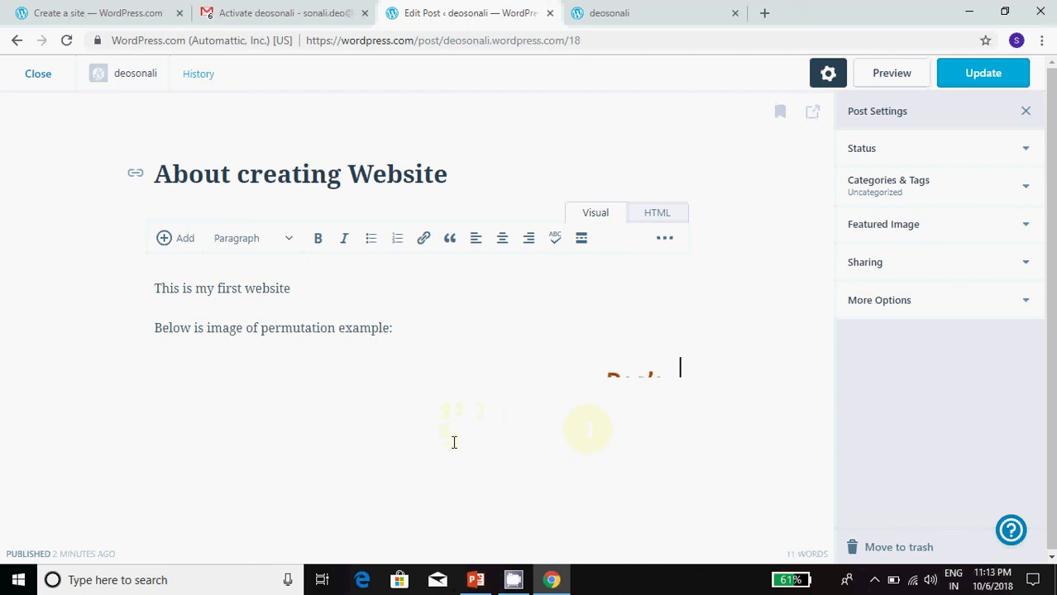
pyautogui.scroll(-4, 451, 445)
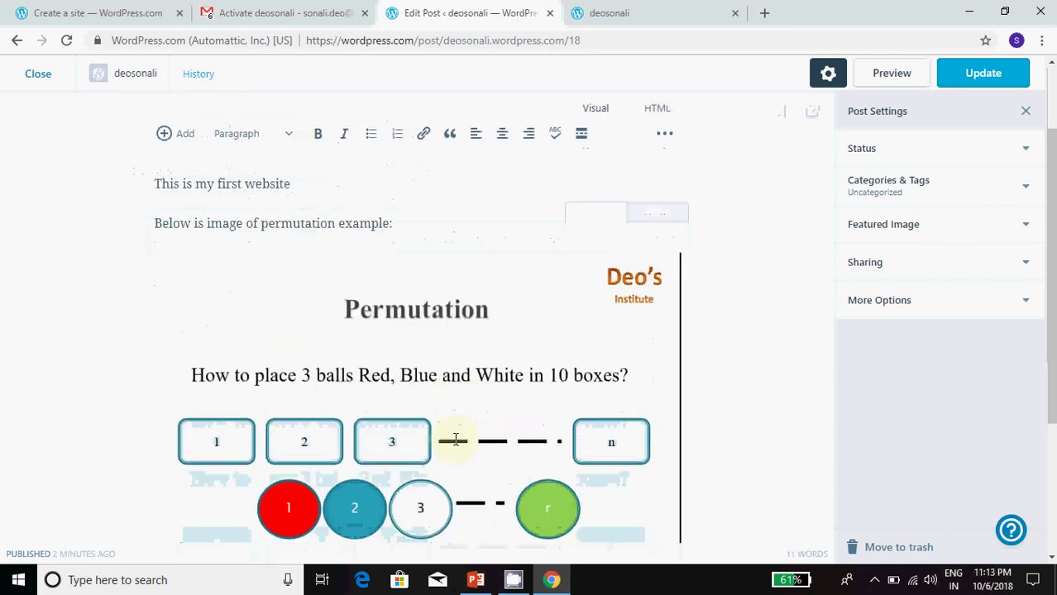
pyautogui.scroll(4, 454, 439)
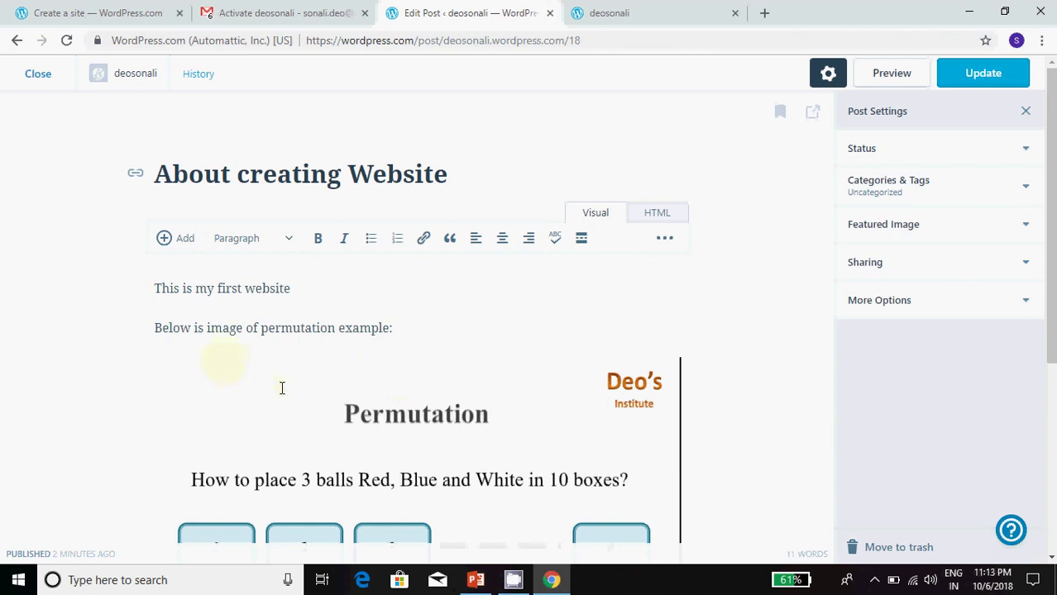
# Step: Check the live site, then save the About creating Website post changes with Update
pyautogui.click(649, 9)
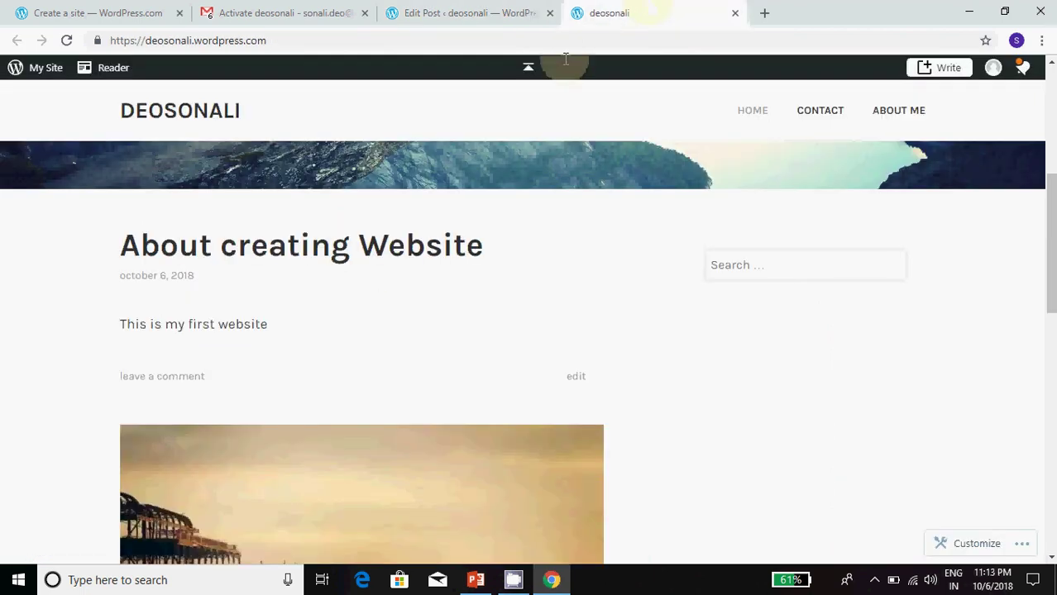
pyautogui.click(68, 41)
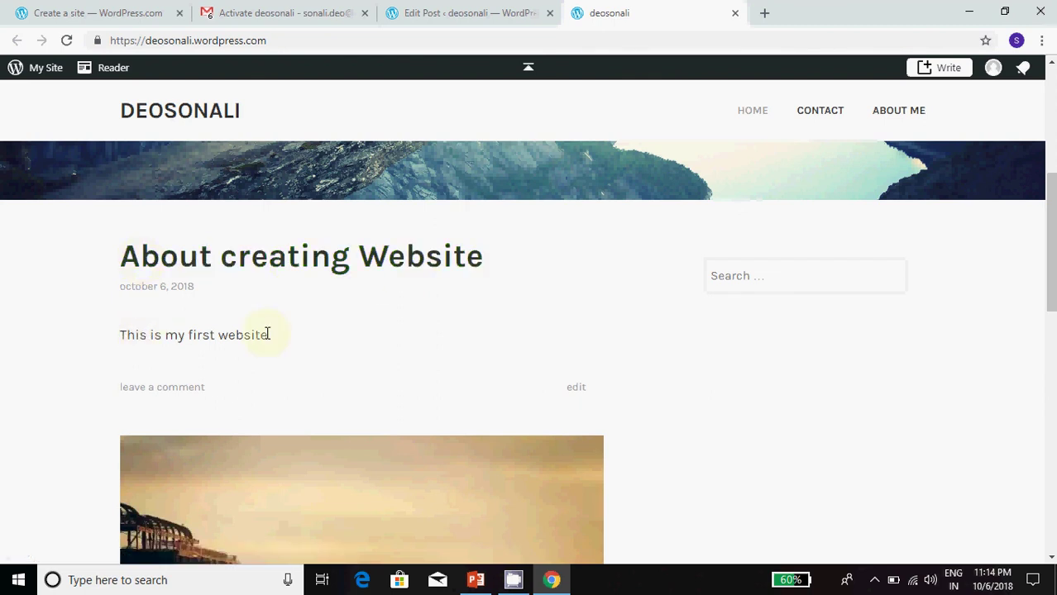
pyautogui.click(463, 10)
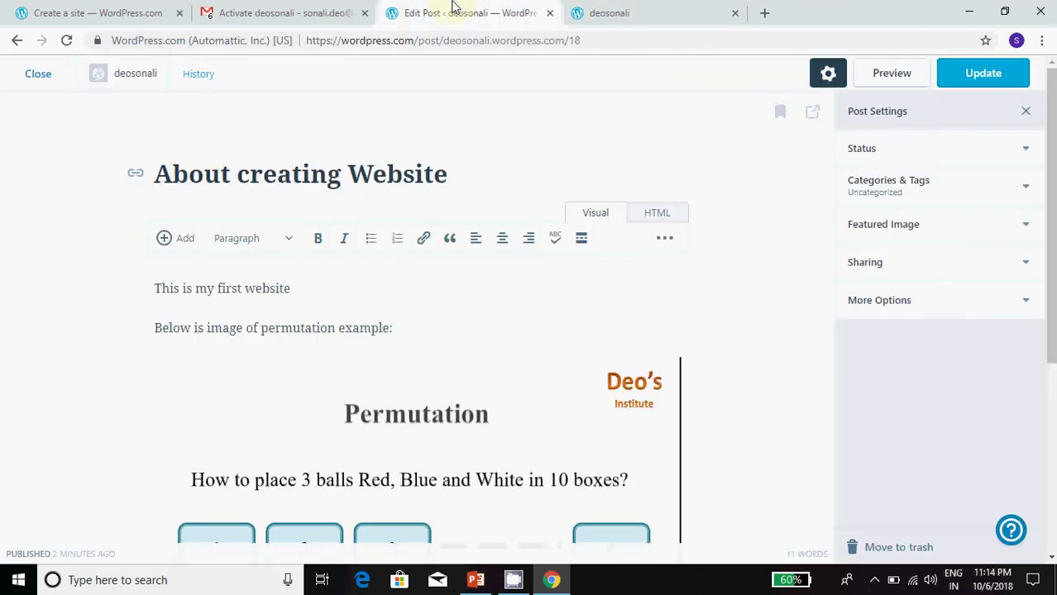
pyautogui.click(974, 74)
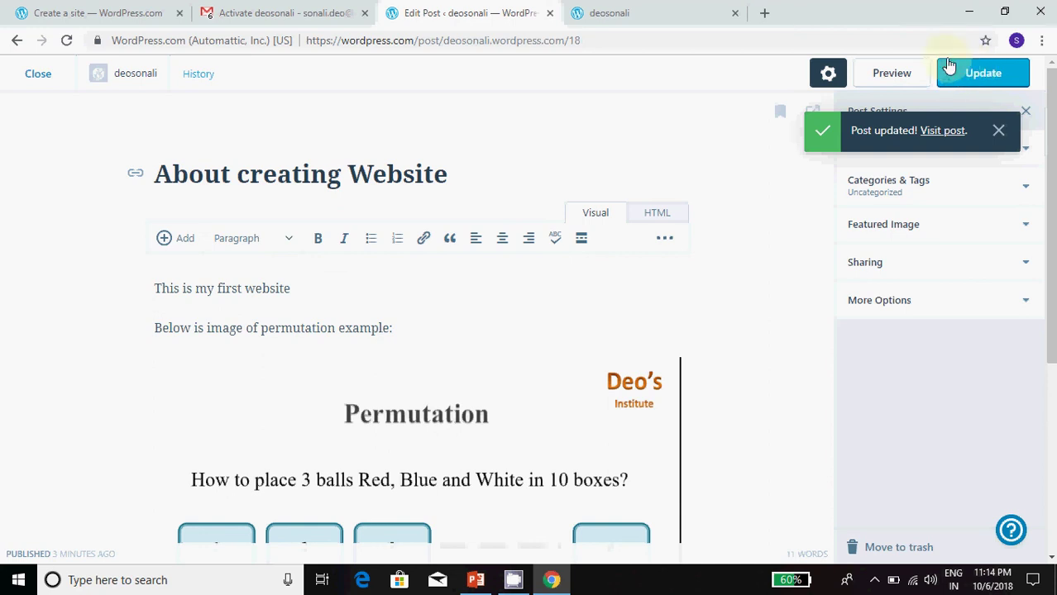
# Step: Reload the live site to confirm the permutation image appears, then close the post editor
pyautogui.click(633, 8)
pyautogui.click(69, 40)
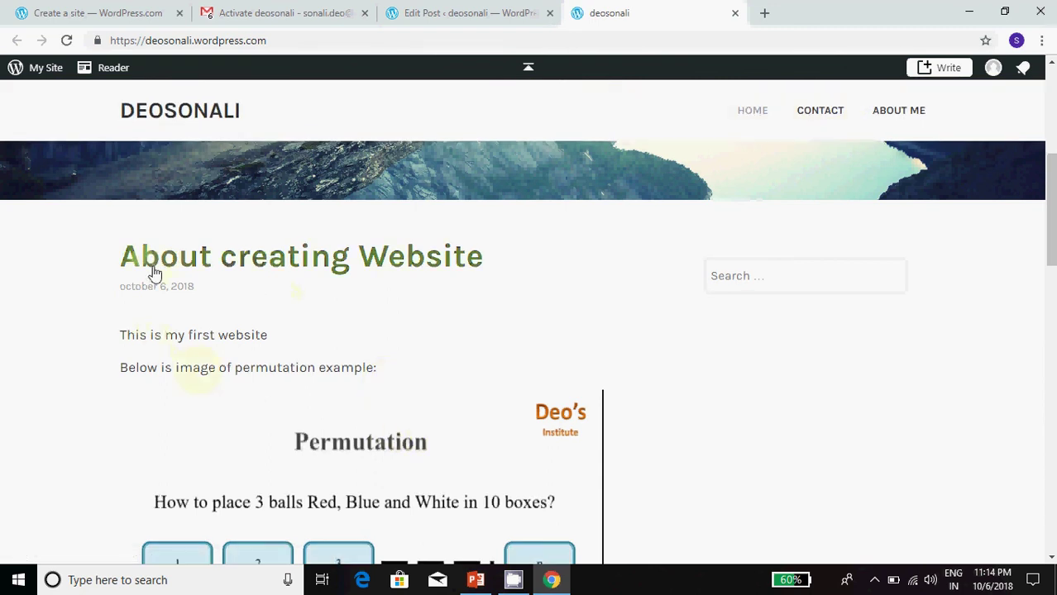
pyautogui.scroll(-1, 452, 292)
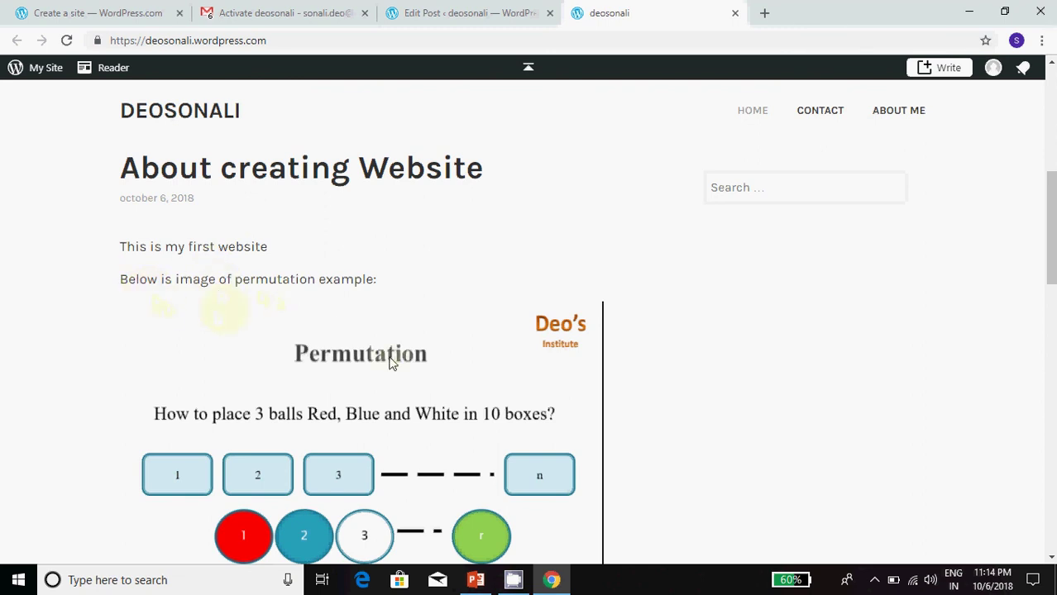
pyautogui.scroll(-3, 373, 397)
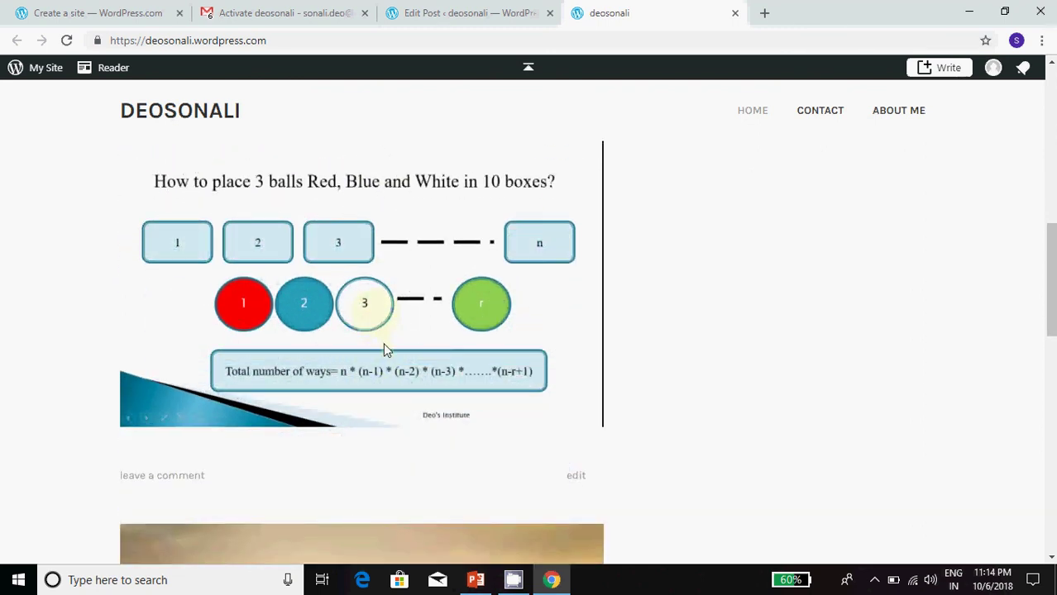
pyautogui.scroll(6, 385, 349)
pyautogui.click(469, 13)
pyautogui.click(39, 73)
# Step: In the Customizer's Header Image settings, choose the green grass image
pyautogui.click(125, 416)
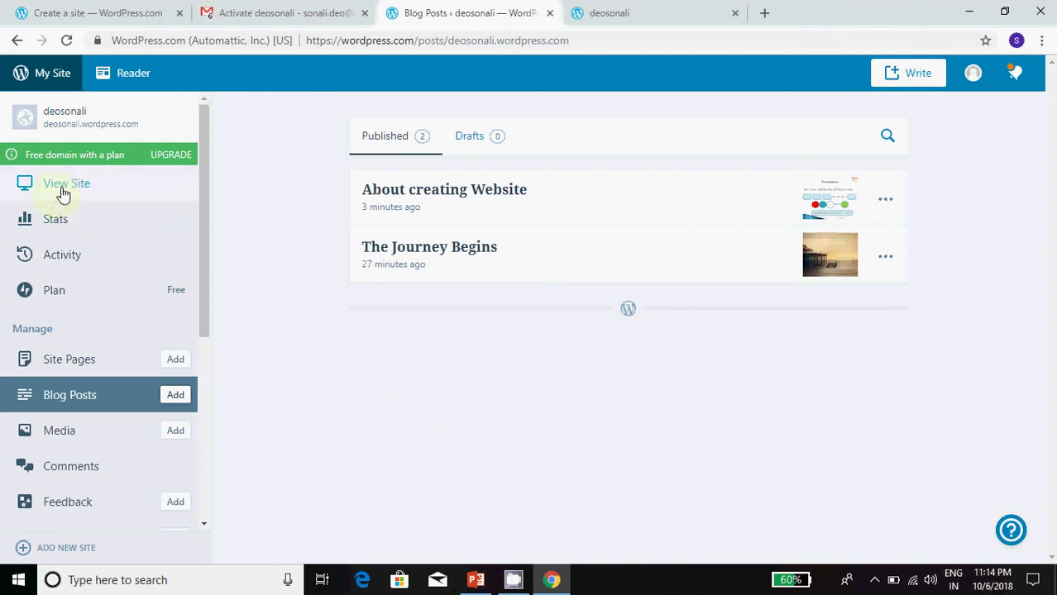
pyautogui.moveTo(204, 294); pyautogui.dragTo(179, 499)
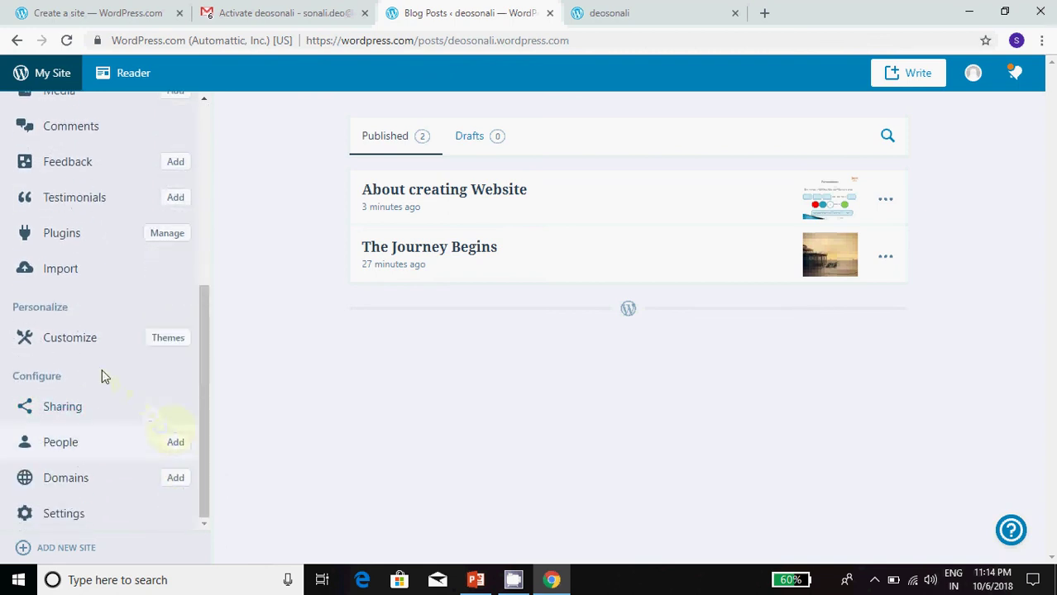
pyautogui.click(72, 341)
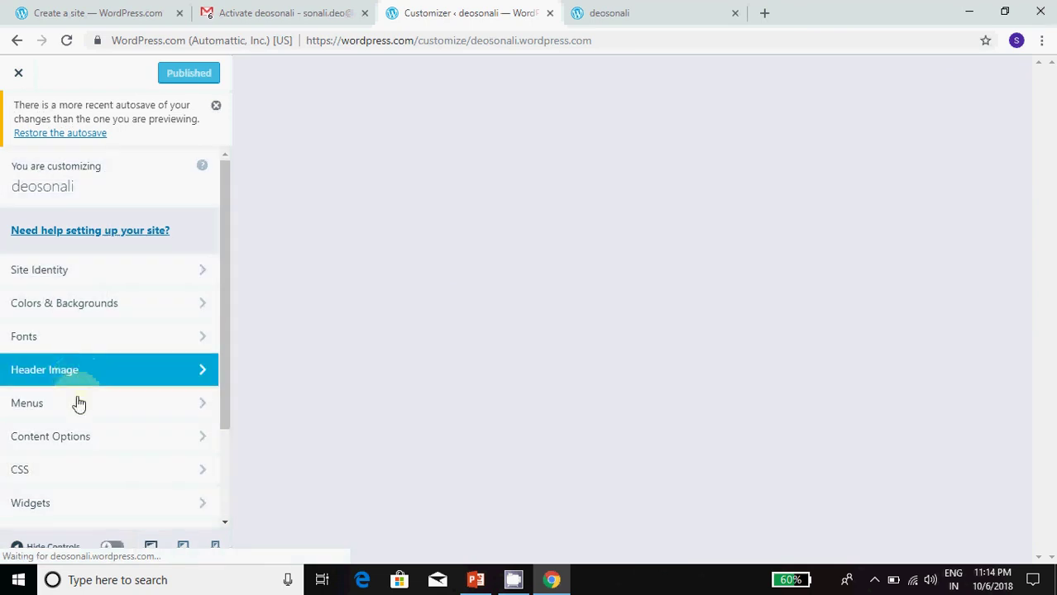
pyautogui.scroll(-1, 130, 415)
pyautogui.scroll(-1, 132, 414)
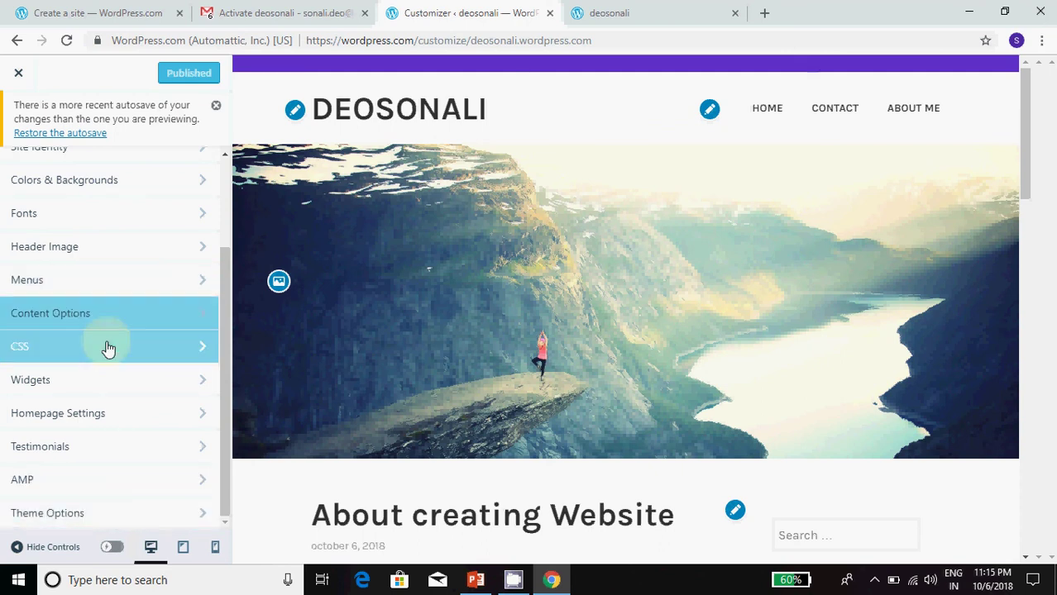
pyautogui.scroll(2, 128, 257)
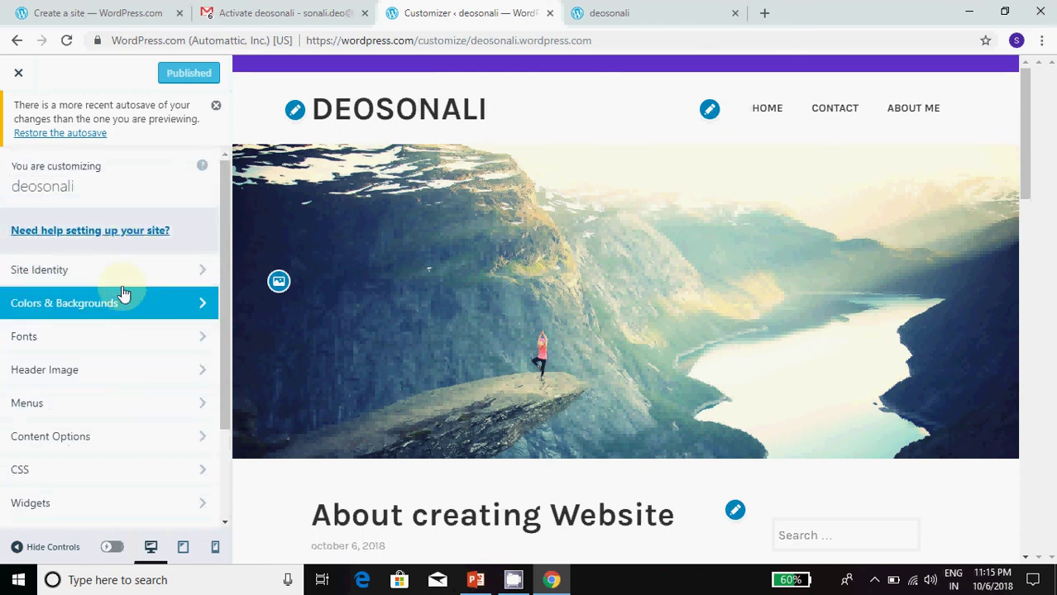
pyautogui.click(149, 375)
pyautogui.scroll(-4, 172, 459)
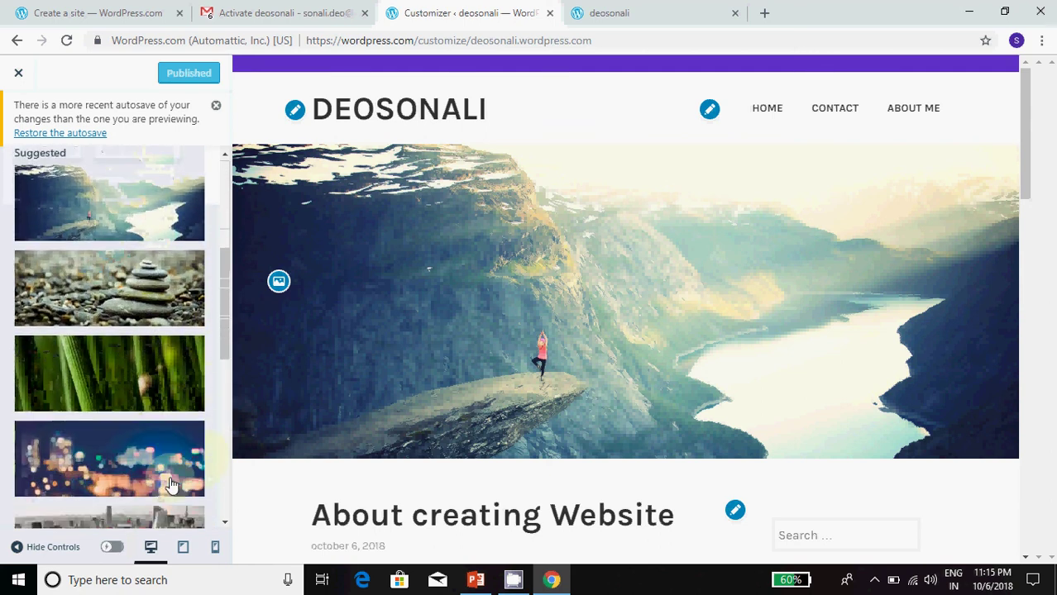
pyautogui.scroll(-1, 172, 486)
pyautogui.click(89, 335)
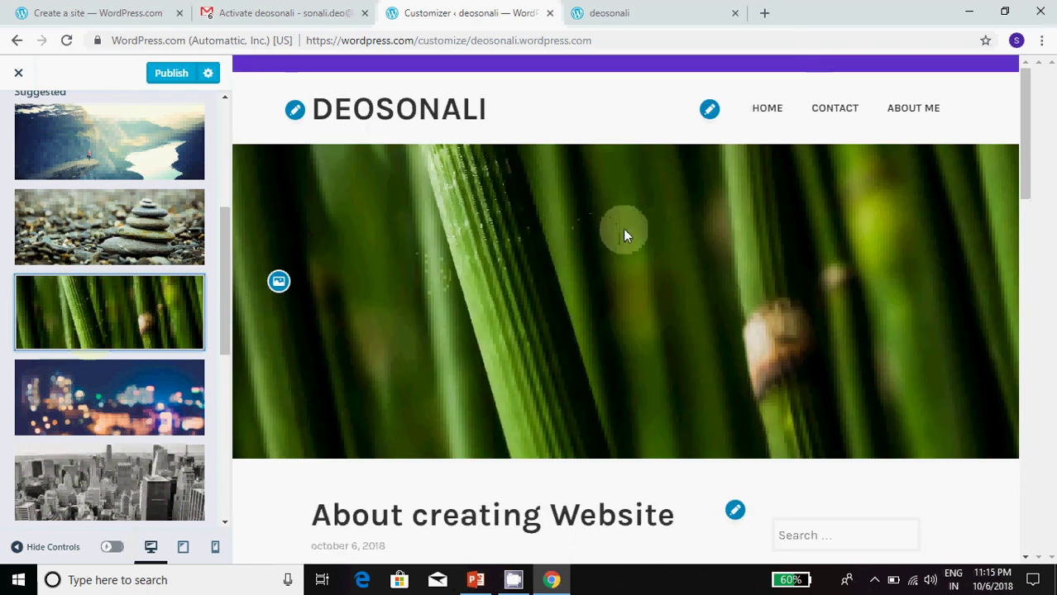
# Step: Publish the green grass header and reload the live site to confirm it replaced the mountain photo
pyautogui.click(622, 10)
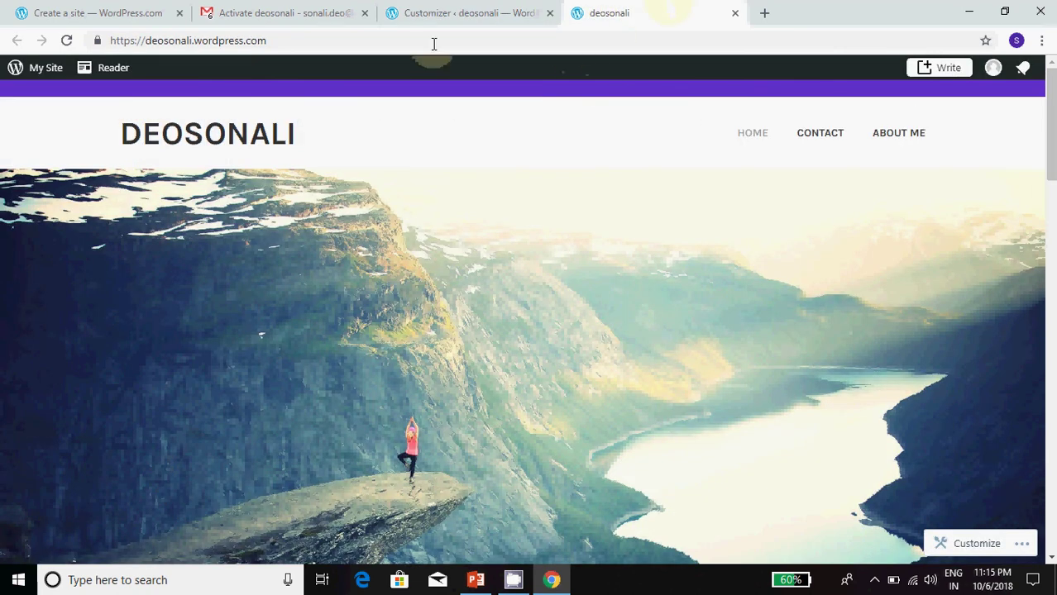
pyautogui.click(66, 39)
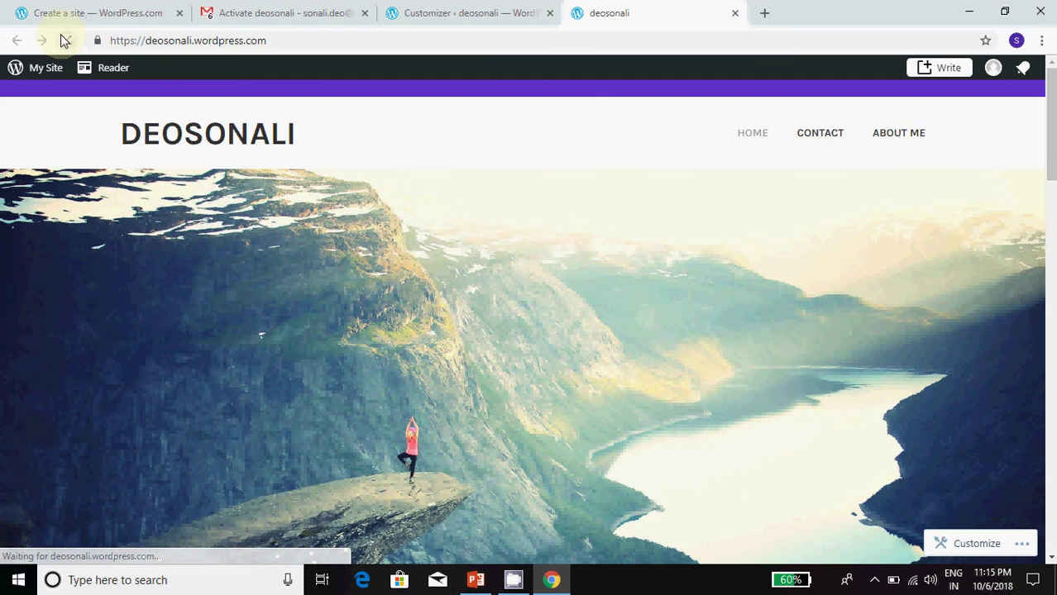
pyautogui.click(473, 12)
pyautogui.click(171, 75)
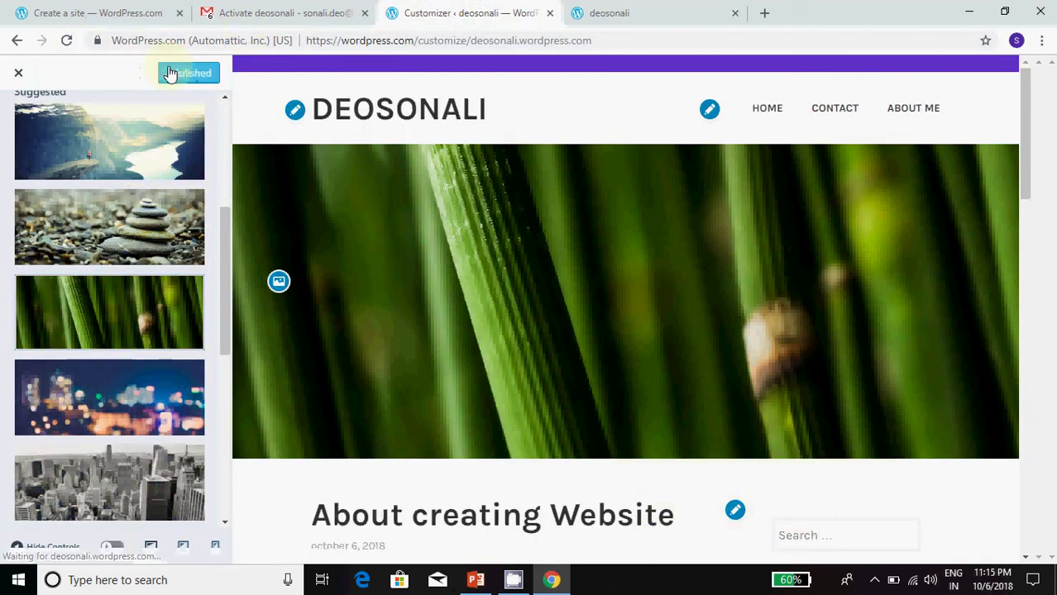
pyautogui.click(633, 9)
pyautogui.click(66, 39)
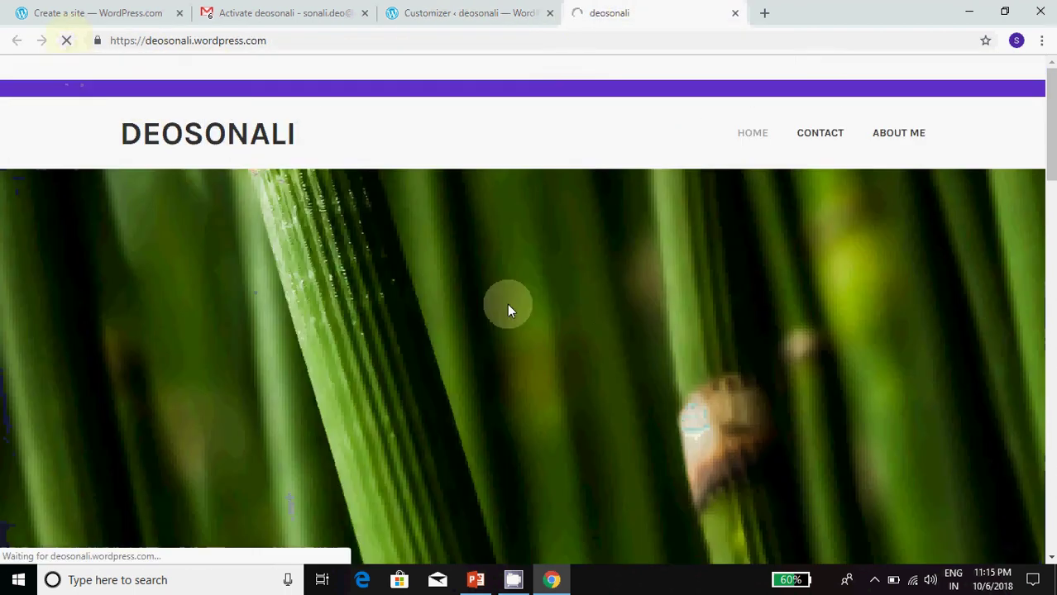
pyautogui.scroll(-15, 677, 395)
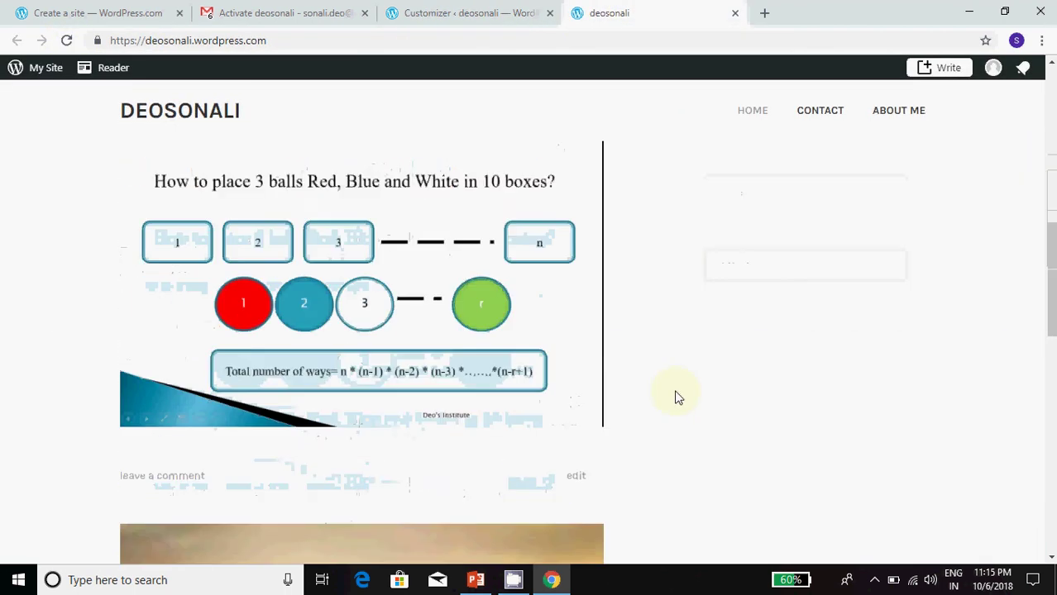
pyautogui.scroll(15, 676, 396)
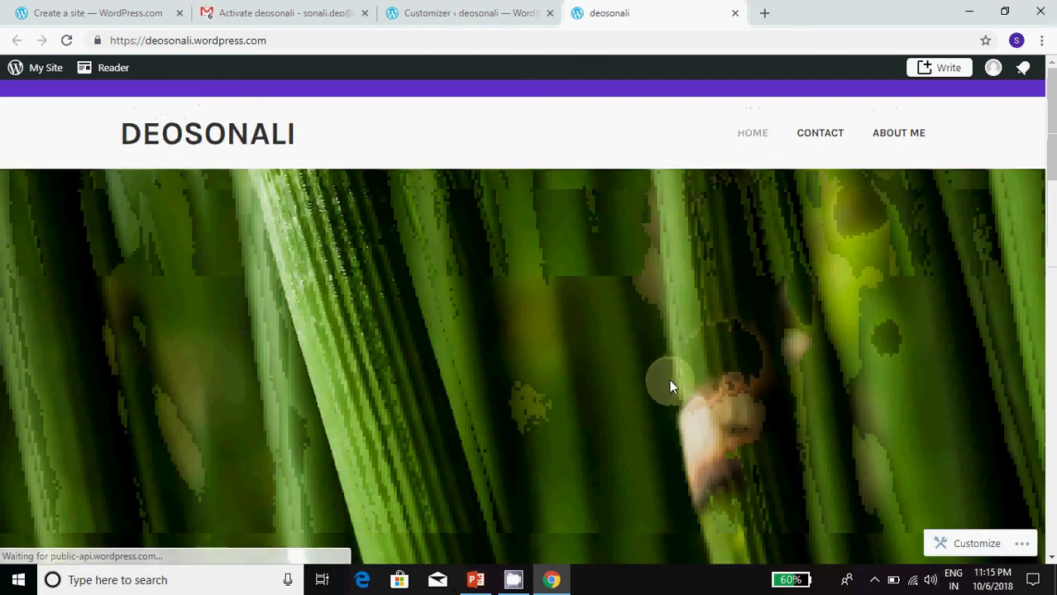